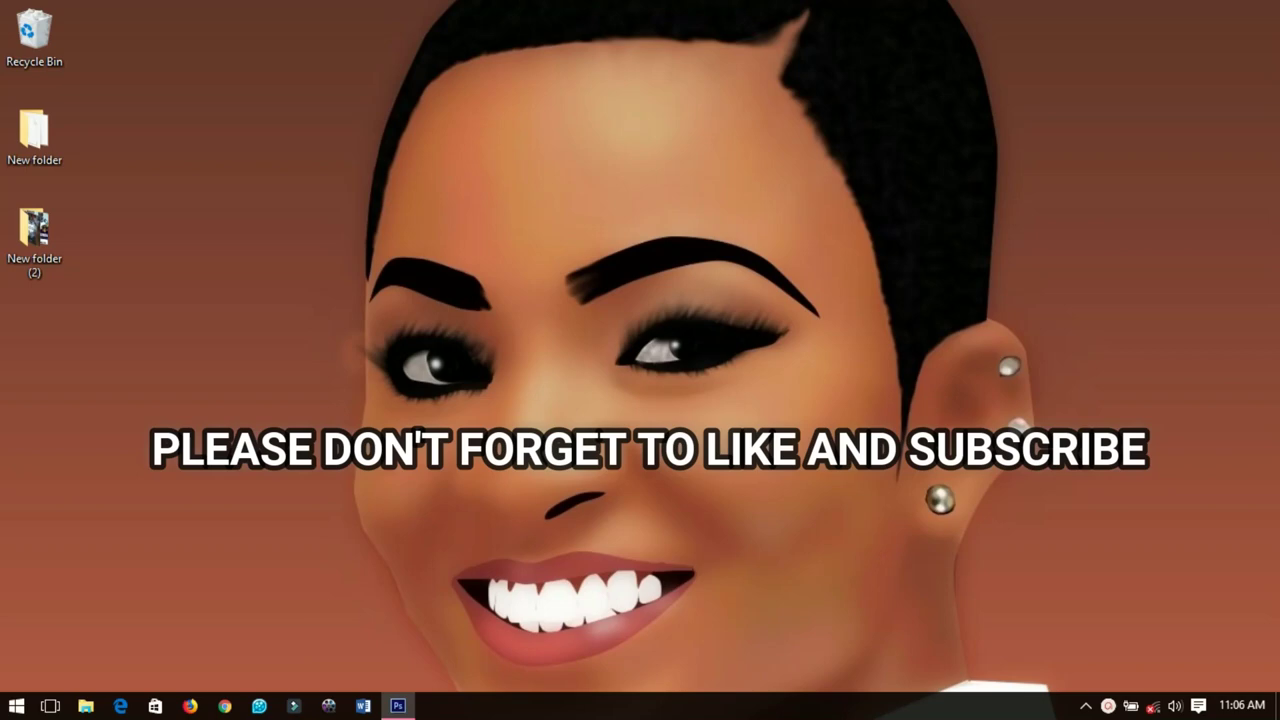
Step: Switch to Photoshop and show the whole blank canvas of the Untitled-1 document
{"action": "left_click", "coordinate": [398, 706]}
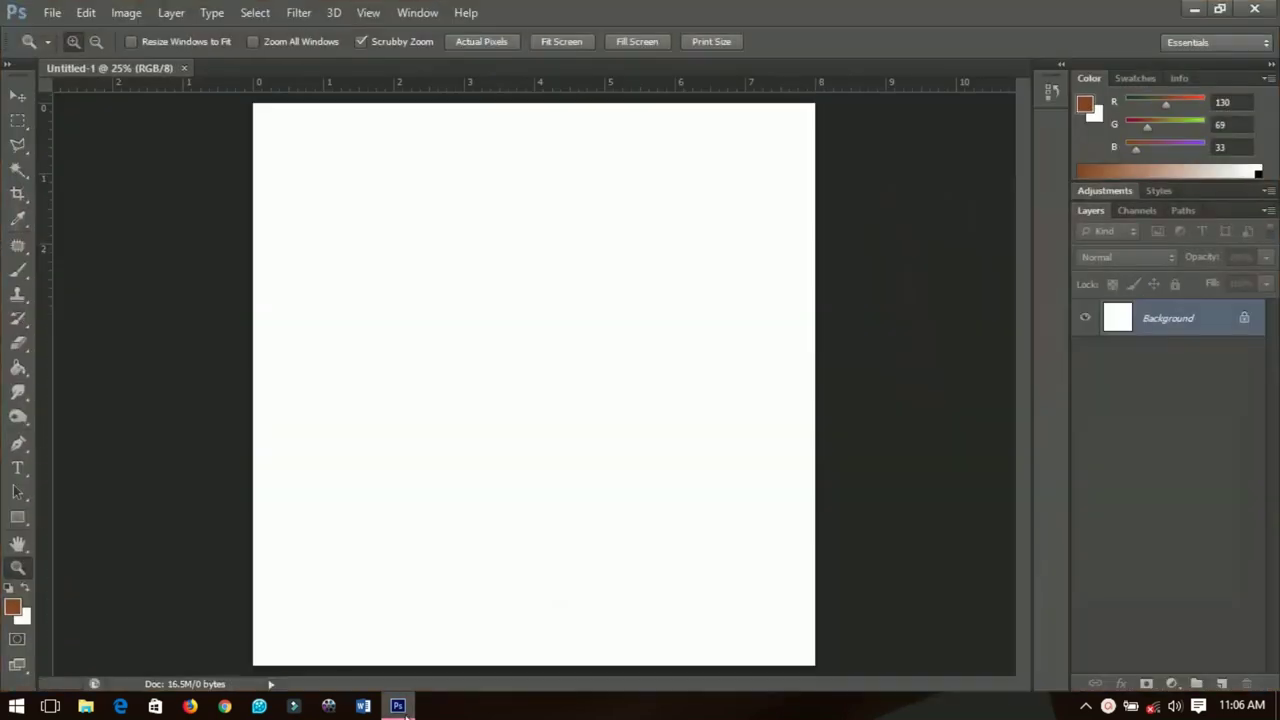
{"action": "left_click", "coordinate": [495, 398]}
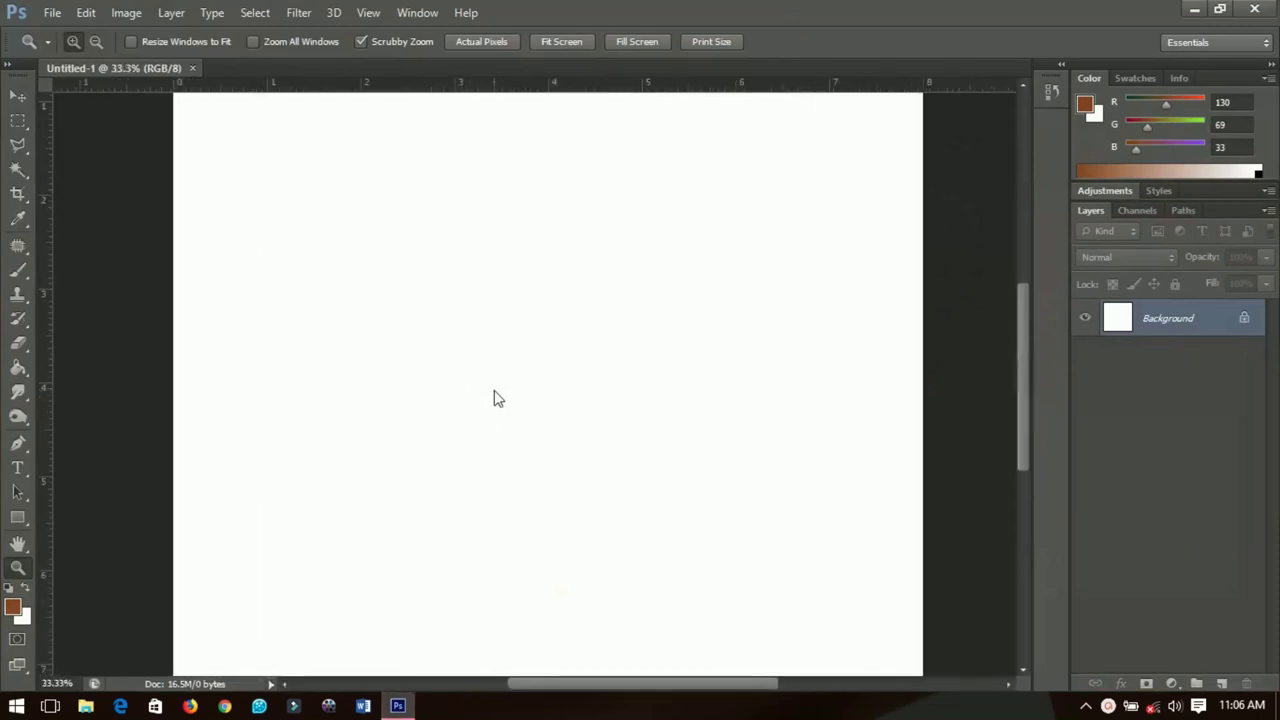
{"action": "right_click", "coordinate": [509, 365]}
{"action": "left_click", "coordinate": [541, 384]}
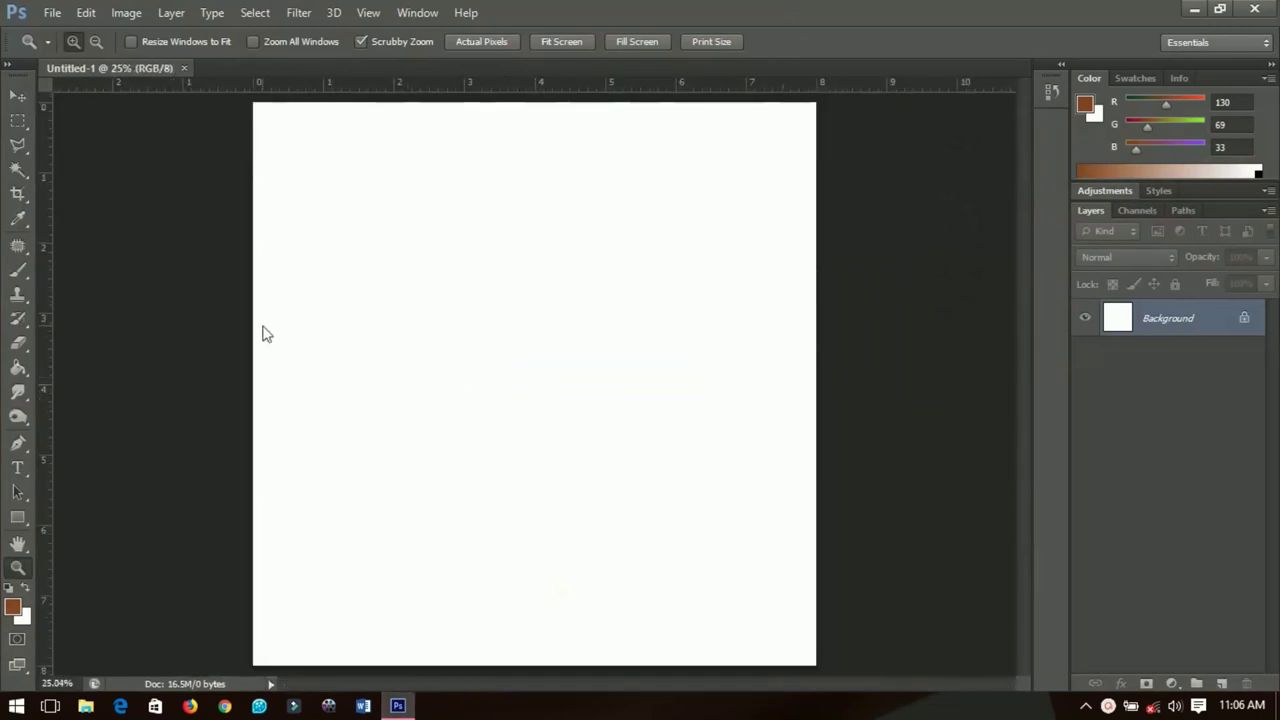
{"action": "left_click", "coordinate": [18, 96]}
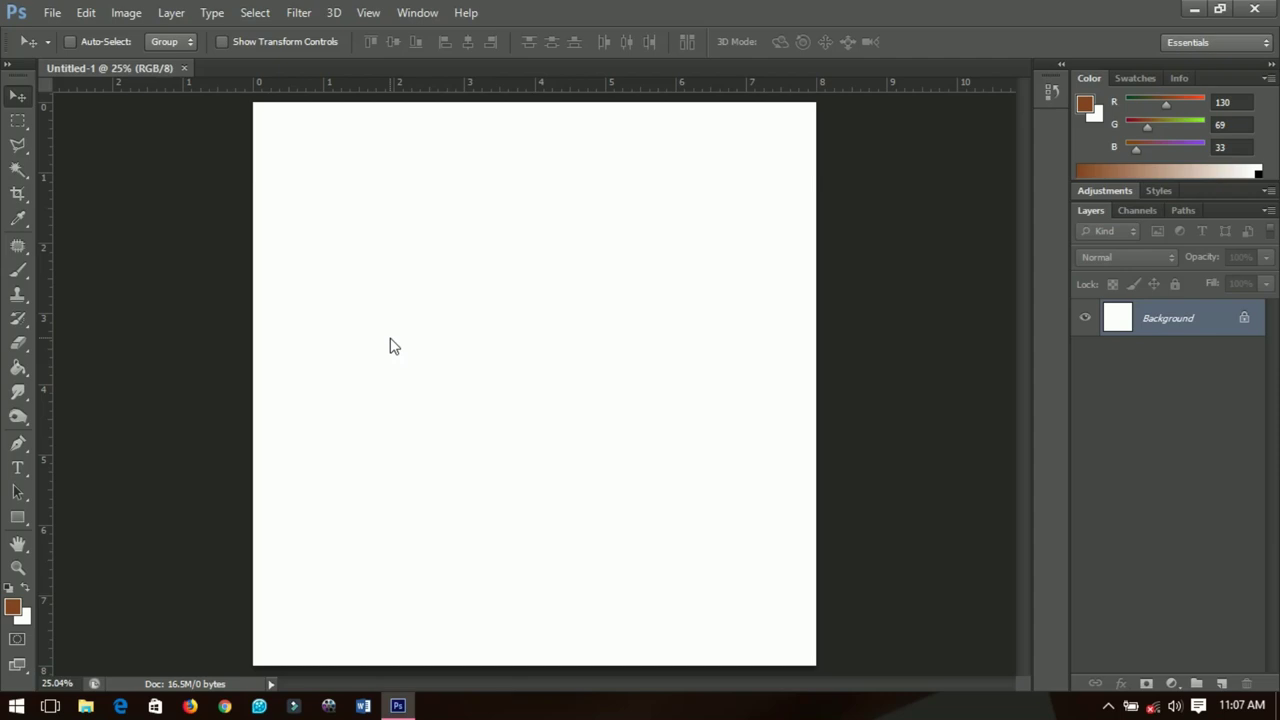
Step: Add a text layer reading "InnoTechs" in black near the middle of the canvas
{"action": "left_click", "coordinate": [17, 468]}
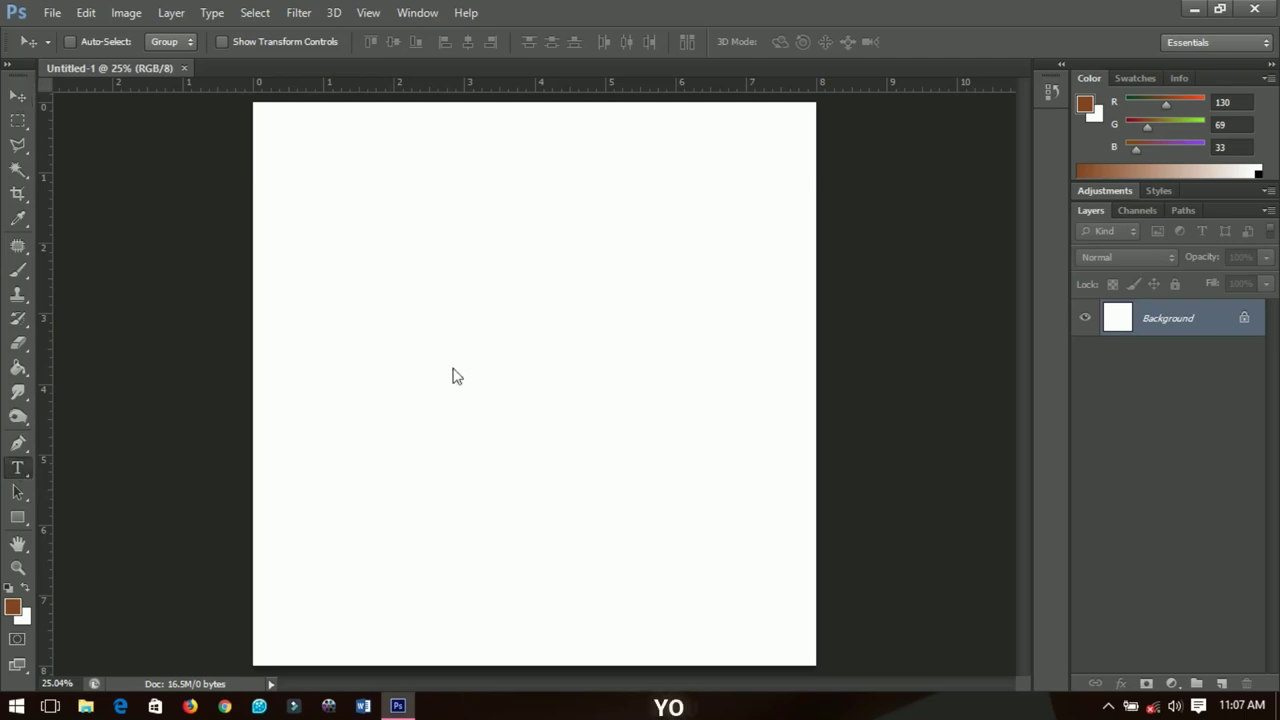
{"action": "left_click", "coordinate": [416, 376]}
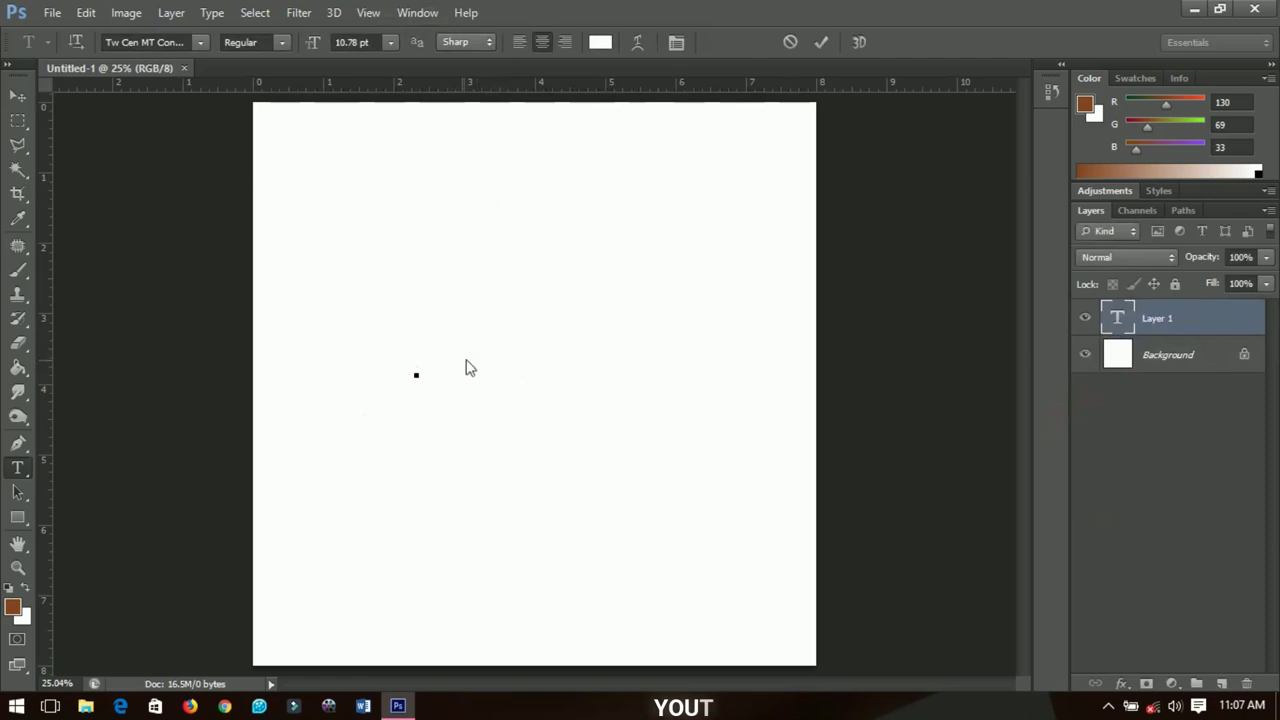
{"action": "left_click", "coordinate": [600, 42]}
{"action": "left_click_drag", "start_coordinate": [909, 518], "coordinate": [842, 637]}
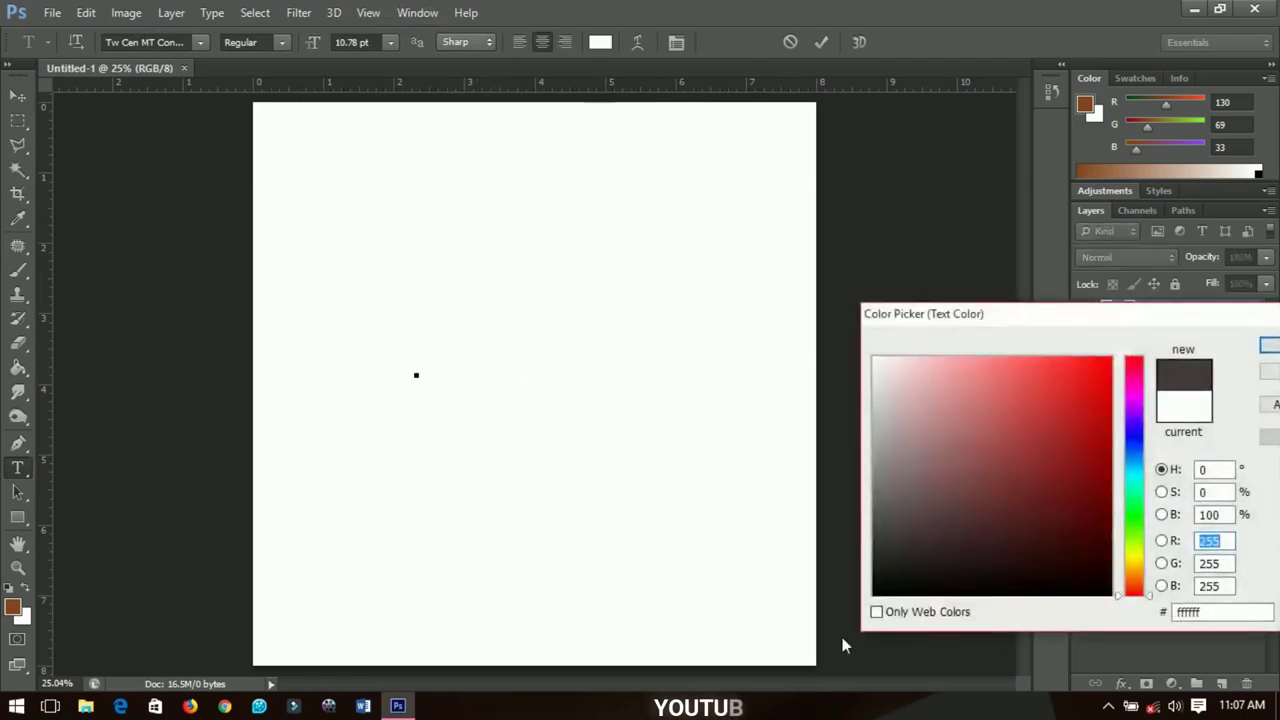
{"action": "left_click", "coordinate": [1268, 346]}
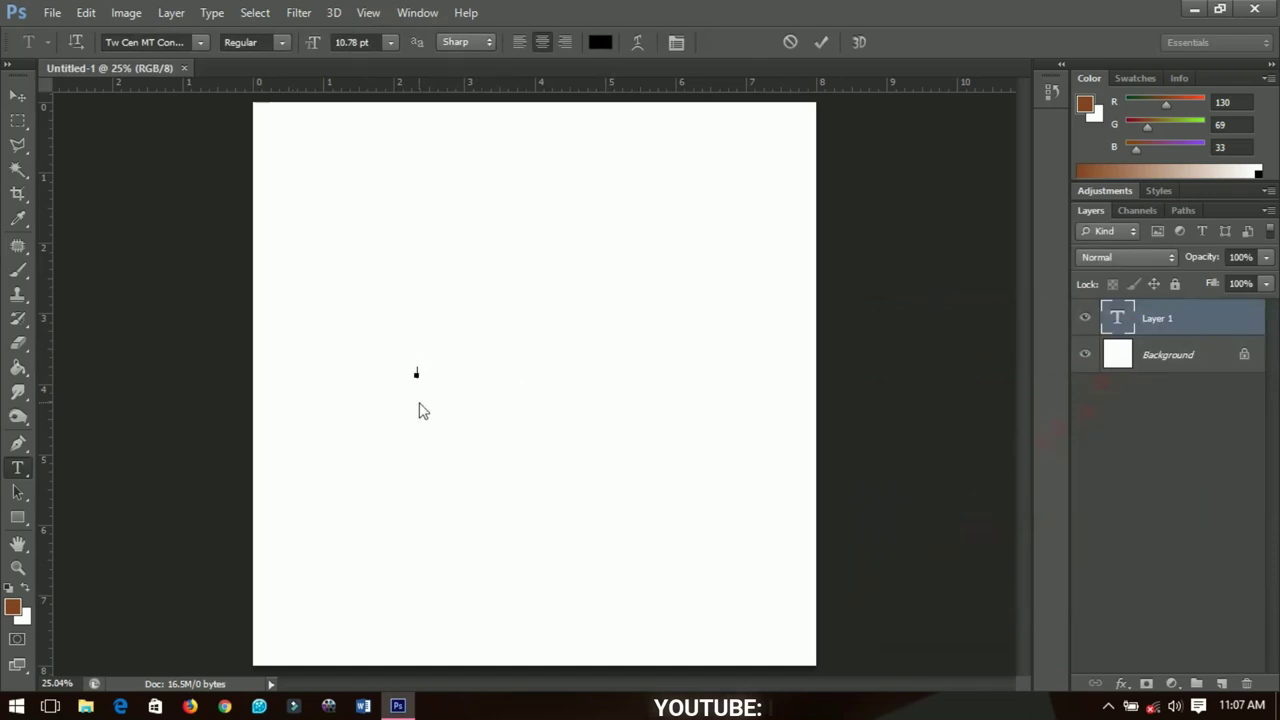
{"action": "type", "text": "INN"}
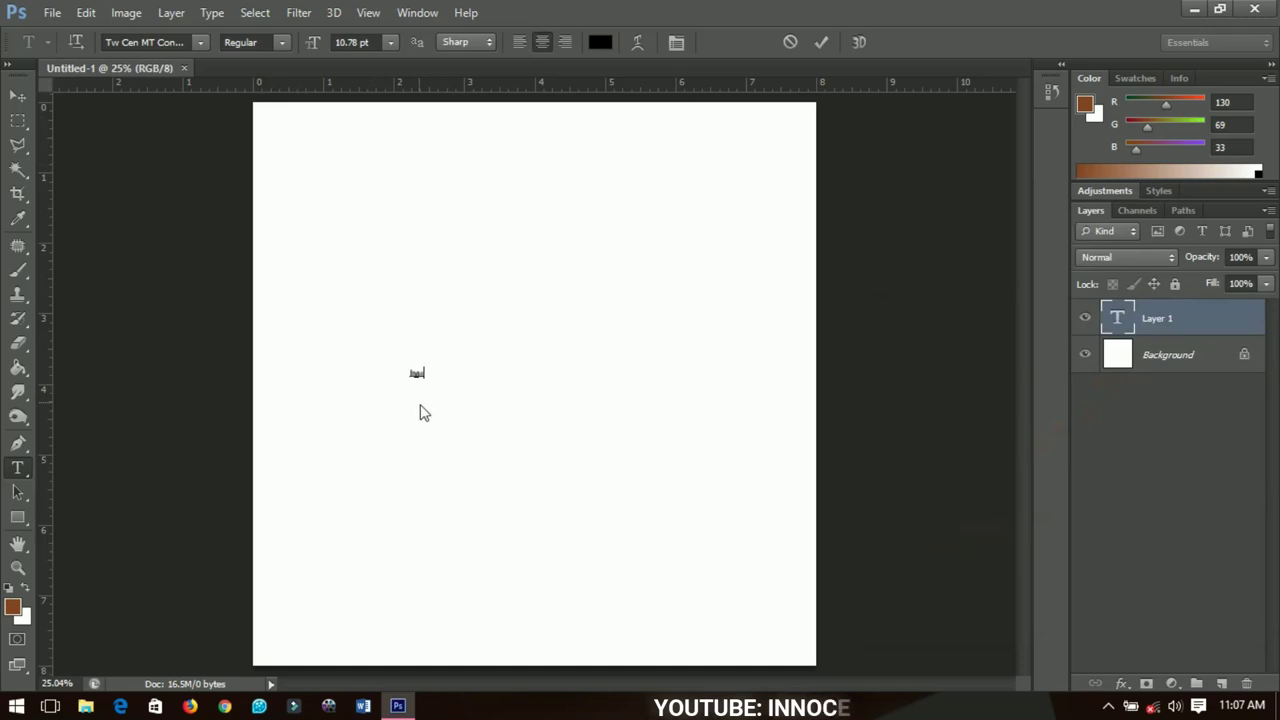
{"action": "left_click", "coordinate": [17, 97]}
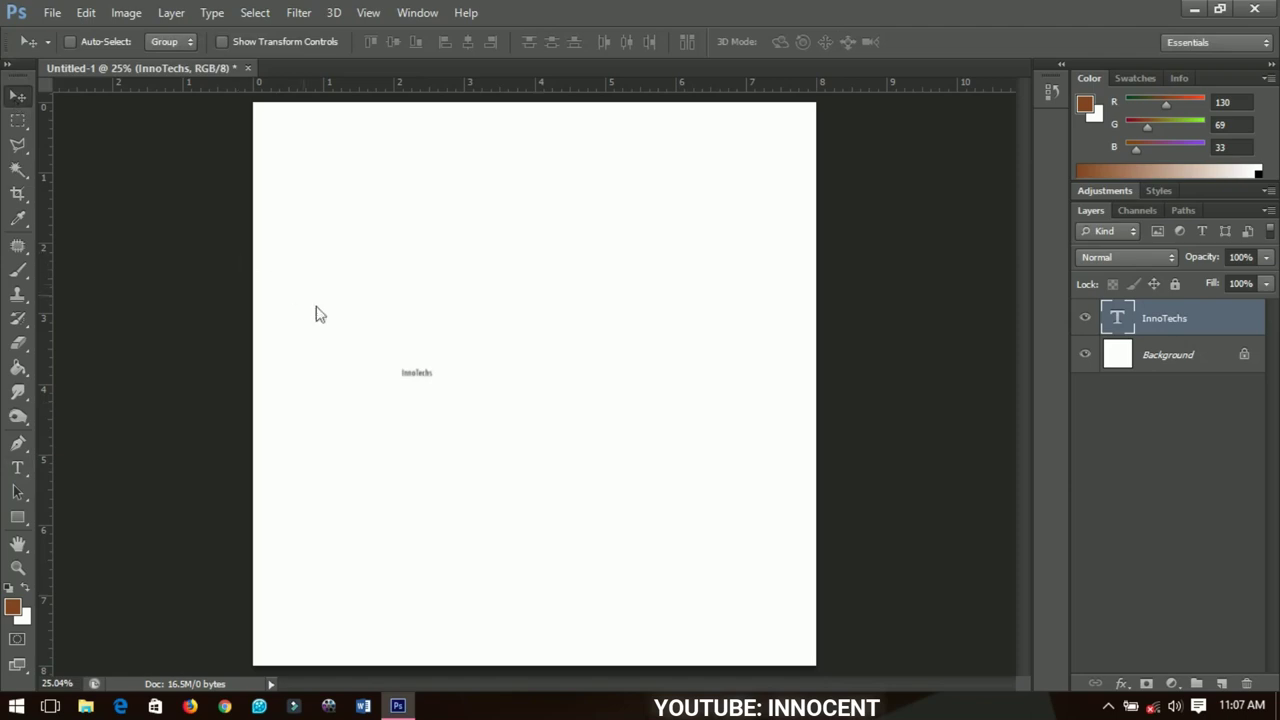
Step: Enlarge the InnoTechs text to about 76 pt and centre it horizontally on the canvas
{"action": "key", "text": "ctrl+t"}
{"action": "left_click_drag", "start_coordinate": [437, 381], "coordinate": [509, 451]}
{"action": "double_click", "coordinate": [485, 401]}
{"action": "key", "text": "ctrl+a"}
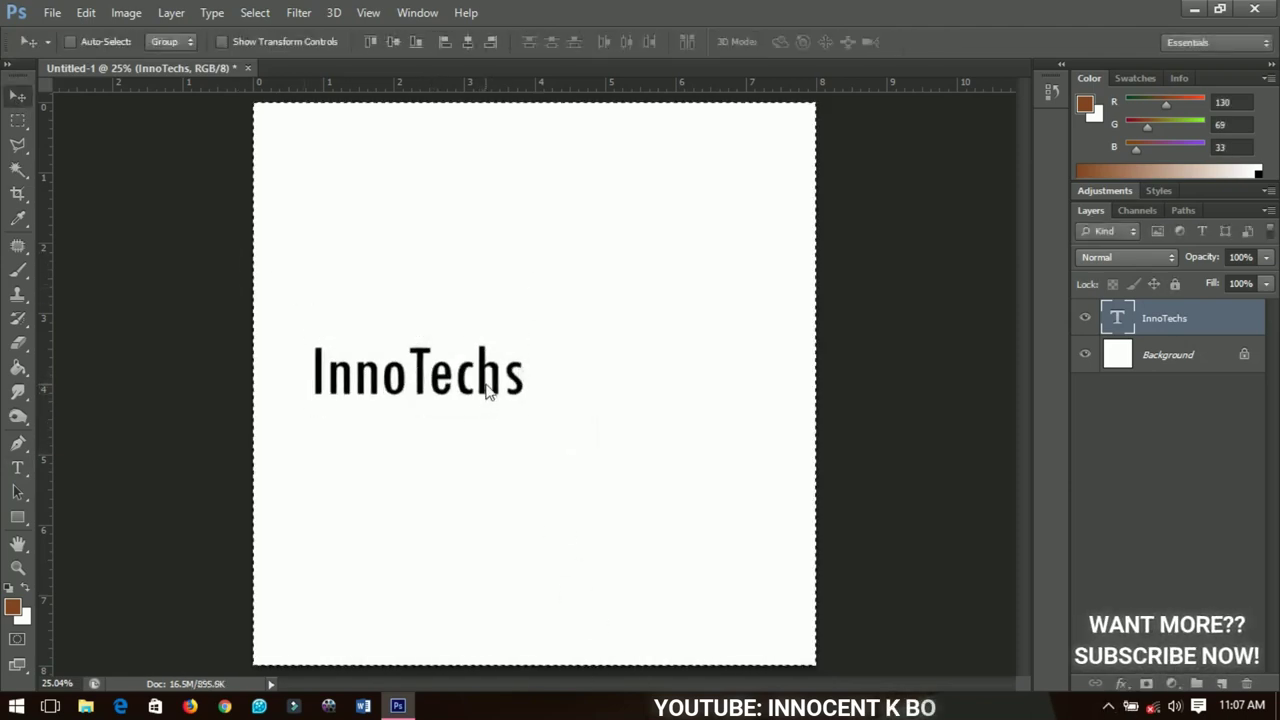
{"action": "left_click", "coordinate": [465, 40]}
{"action": "key", "text": "ctrl+d"}
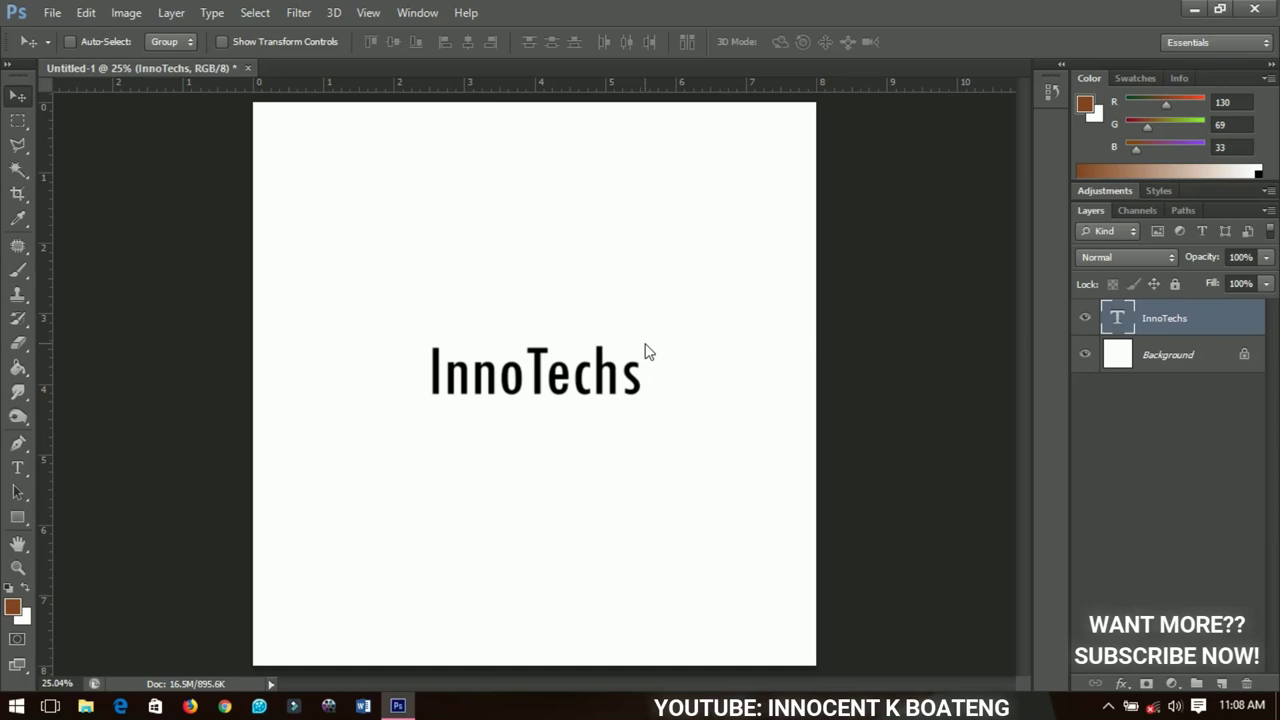
Step: Set the whole InnoTechs text in the Messenger Pige... script font
{"action": "double_click", "coordinate": [594, 403]}
{"action": "key", "text": "ctrl+a"}
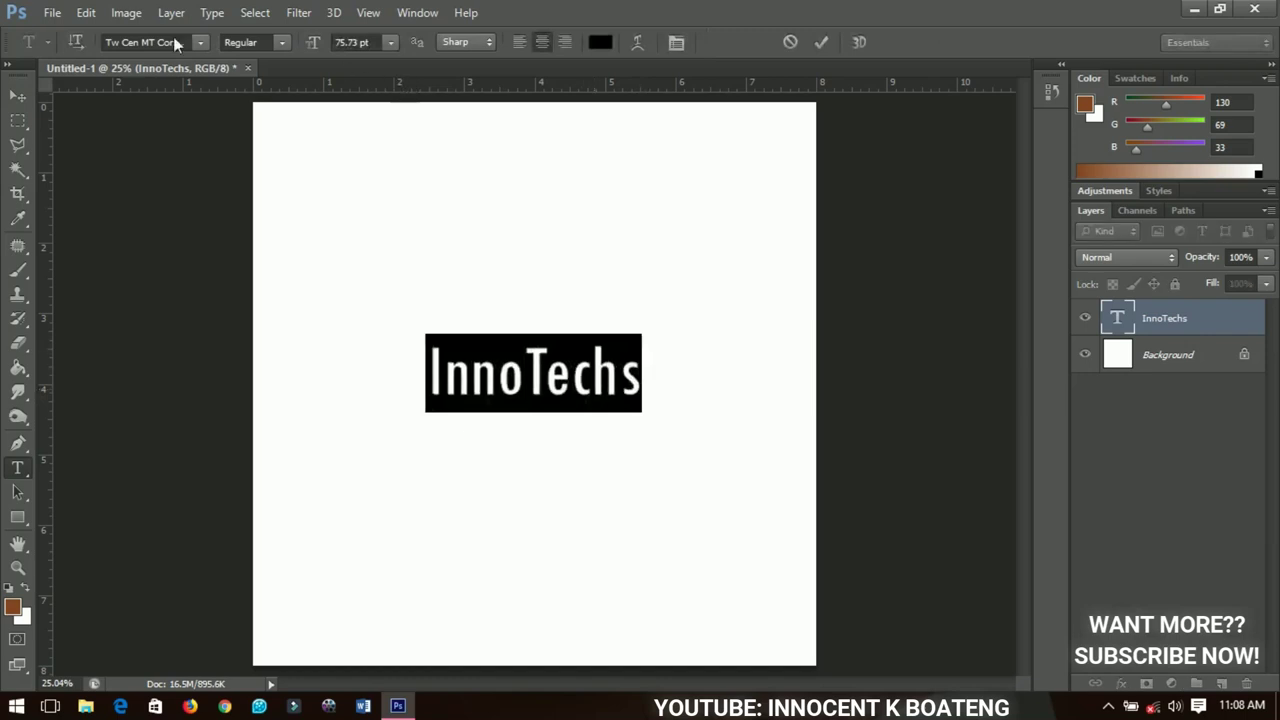
{"action": "left_click", "coordinate": [172, 43]}
{"action": "type", "text": "Messenger Pig"}
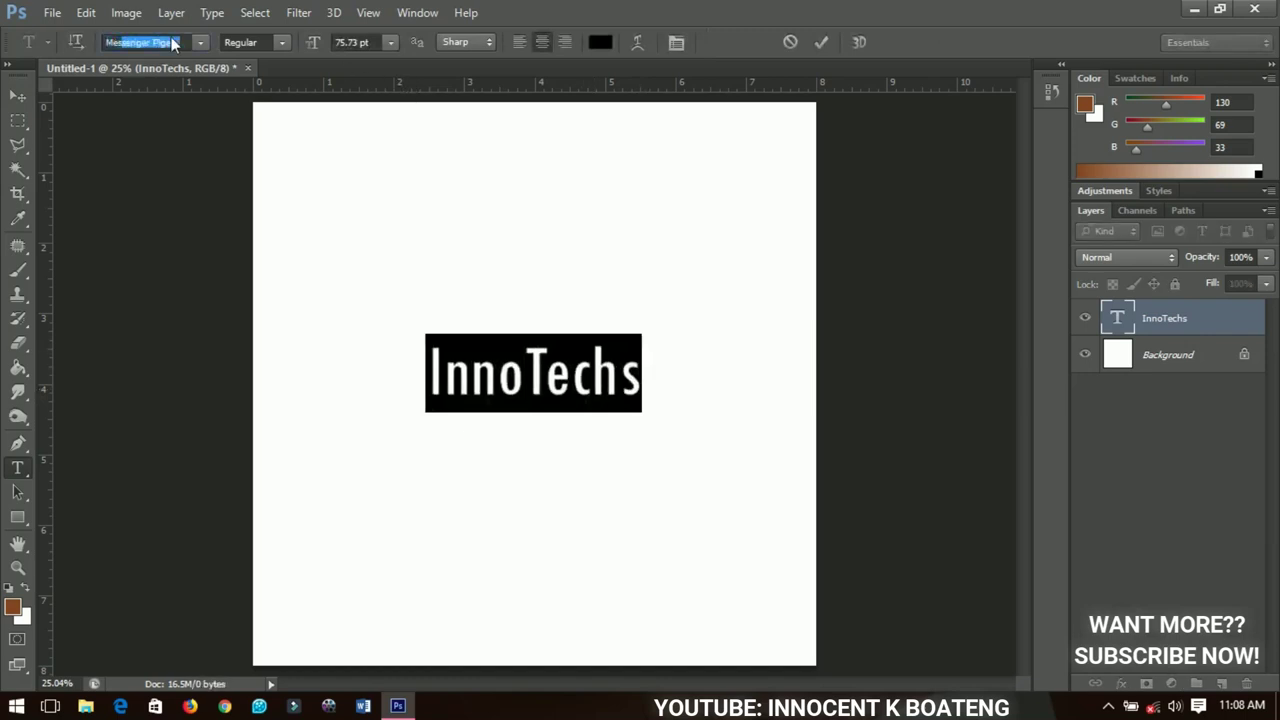
{"action": "key", "text": "Return"}
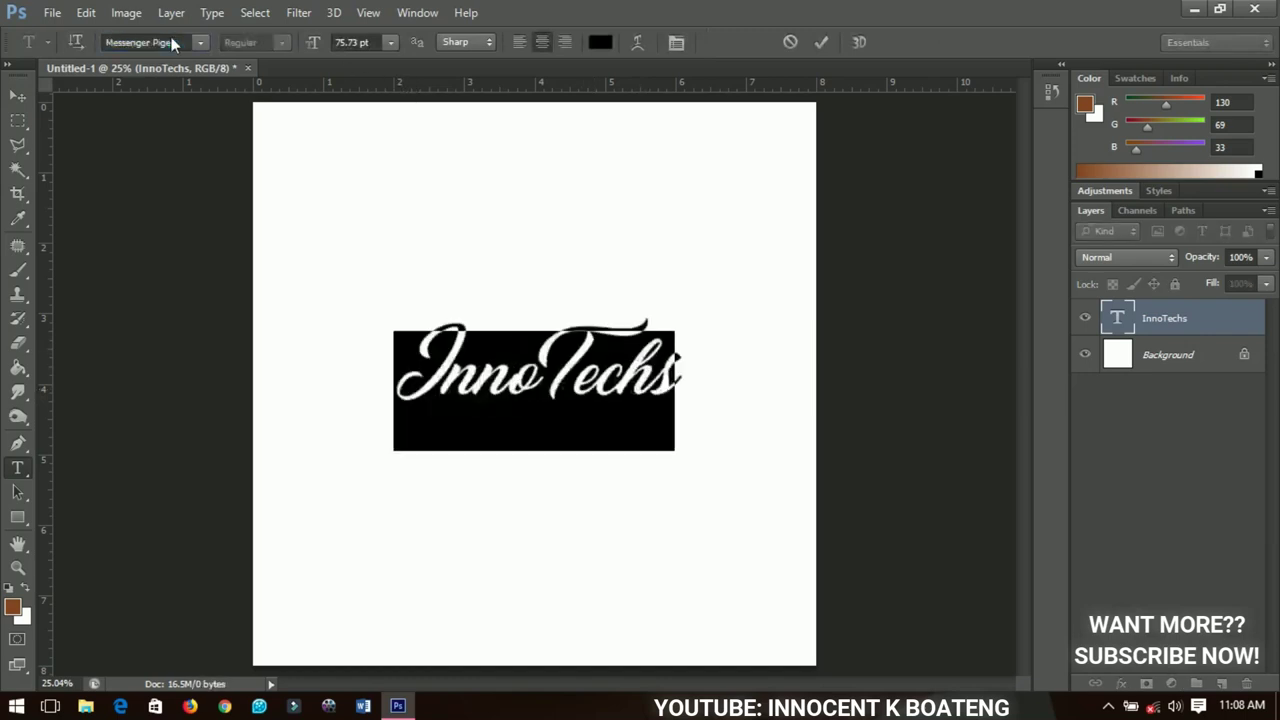
{"action": "left_click", "coordinate": [17, 96]}
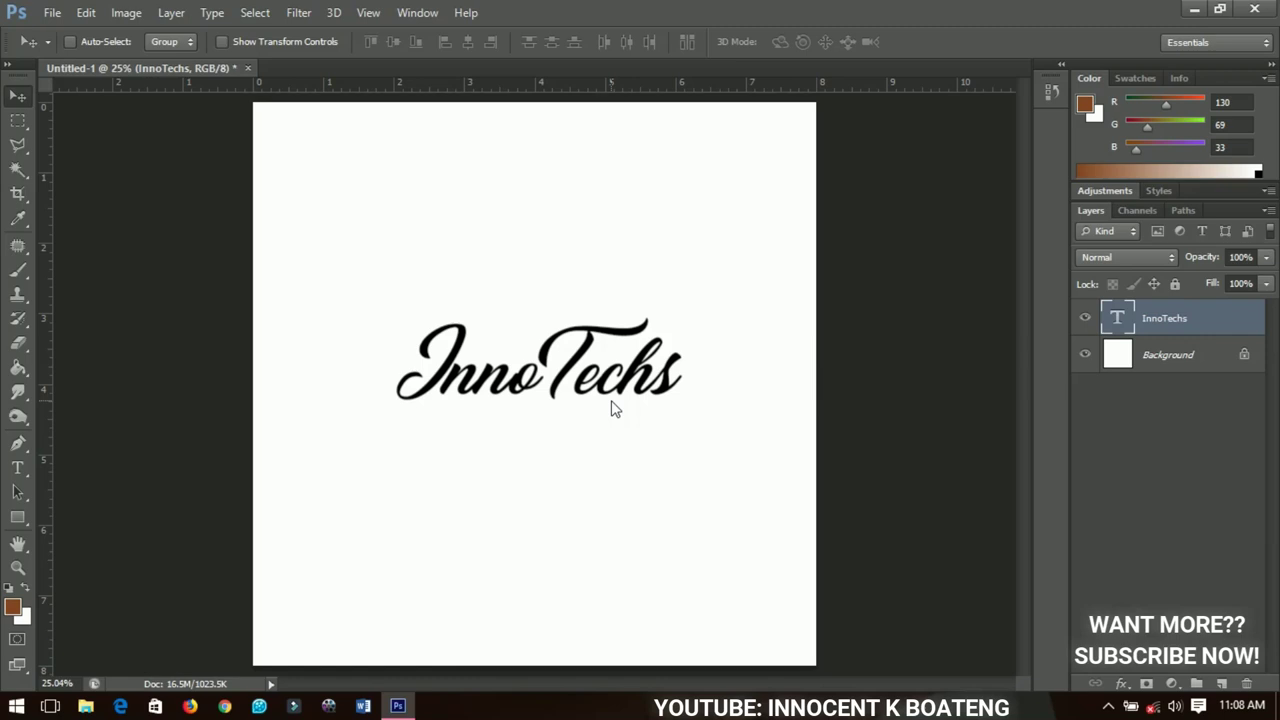
Step: Recolour only the "Techs" part of the InnoTechs text to a bright pinkish red
{"action": "key", "text": "t"}
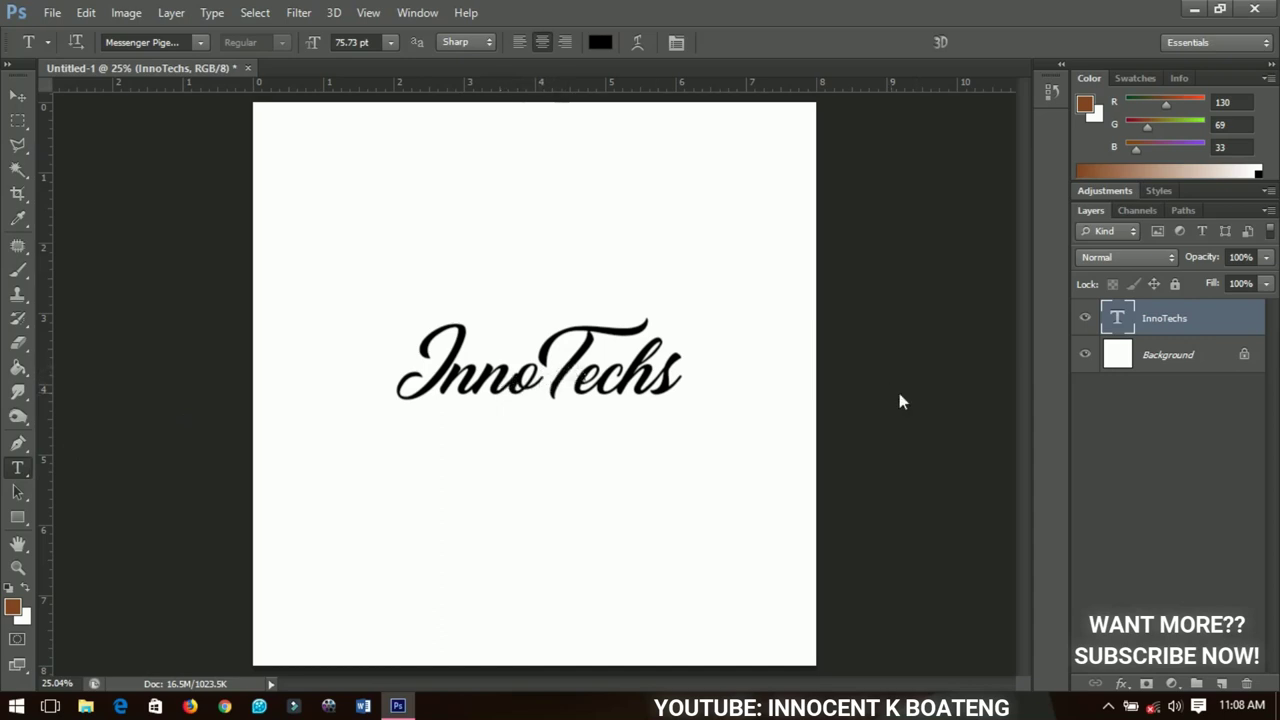
{"action": "left_click_drag", "start_coordinate": [679, 366], "coordinate": [548, 375]}
{"action": "left_click", "coordinate": [600, 42]}
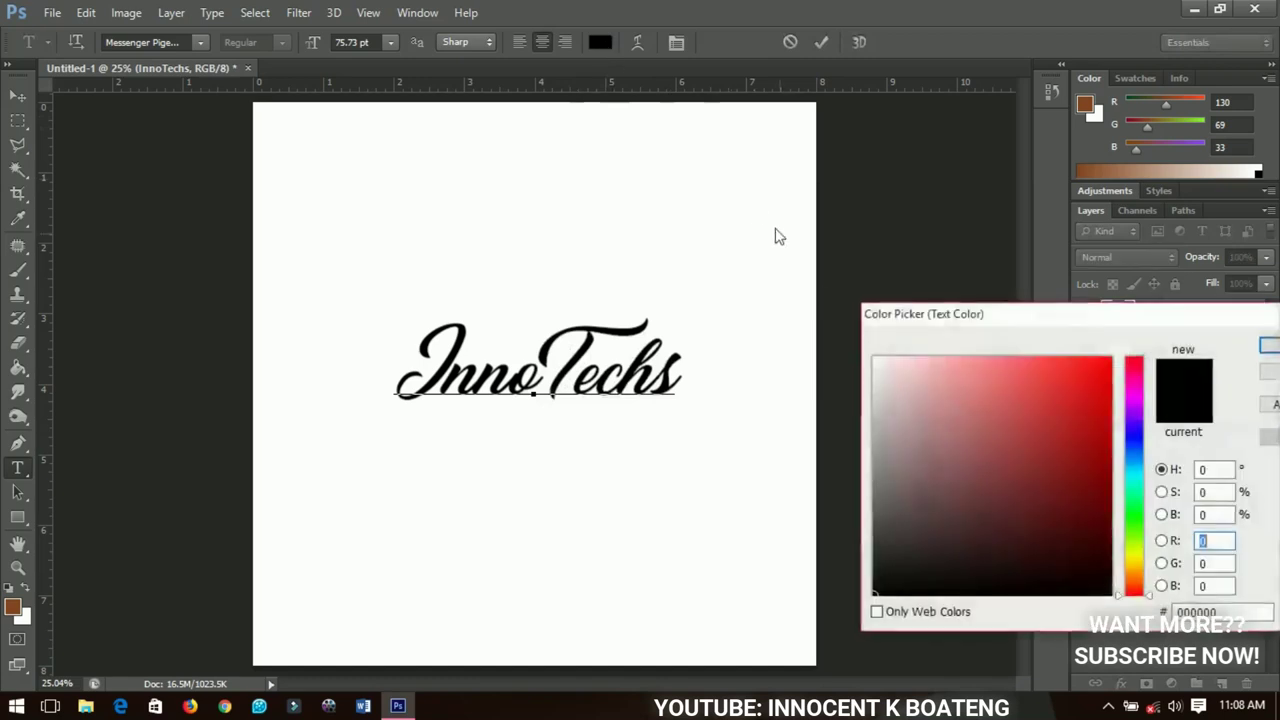
{"action": "left_click_drag", "start_coordinate": [1138, 388], "coordinate": [1115, 372]}
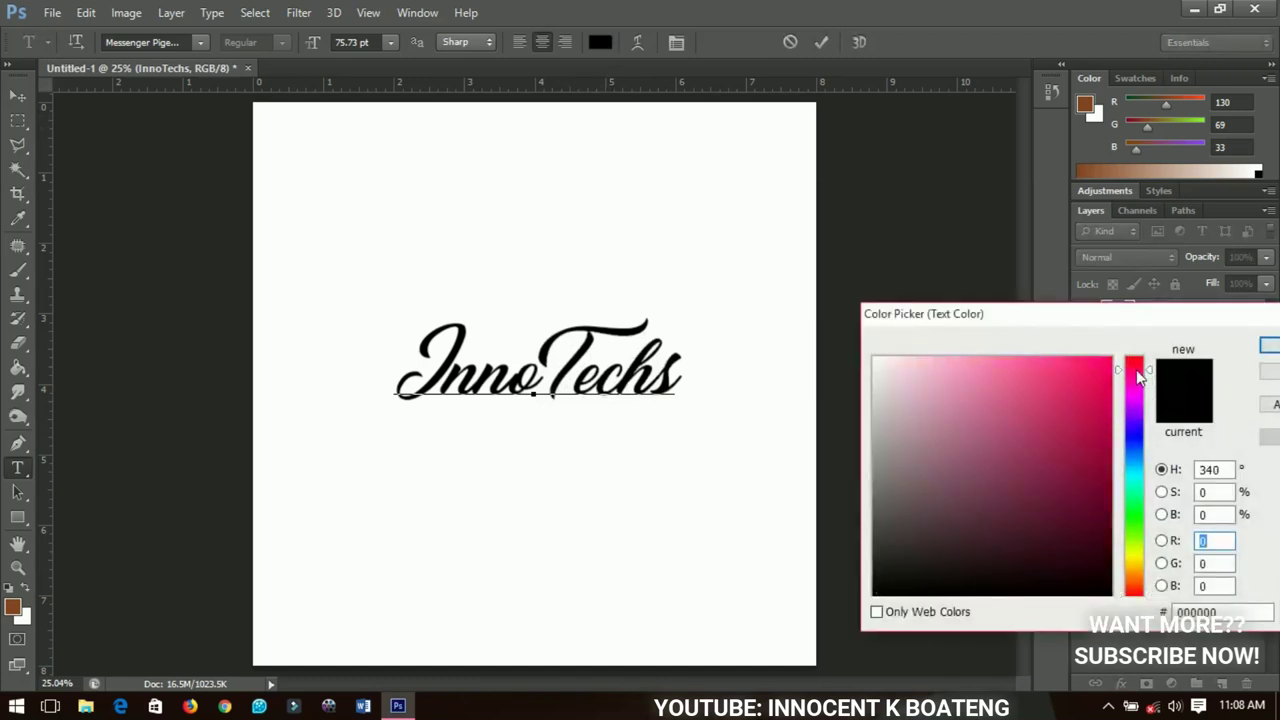
{"action": "left_click", "coordinate": [1110, 370]}
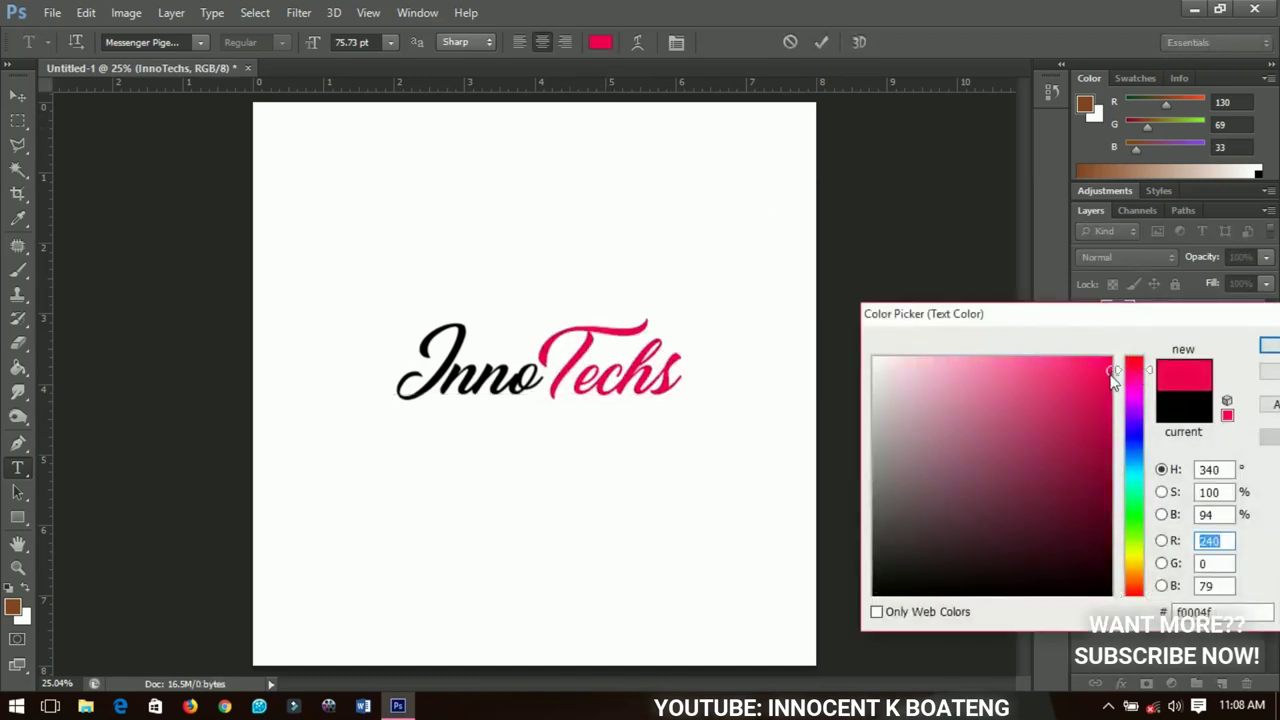
{"action": "left_click", "coordinate": [1106, 364]}
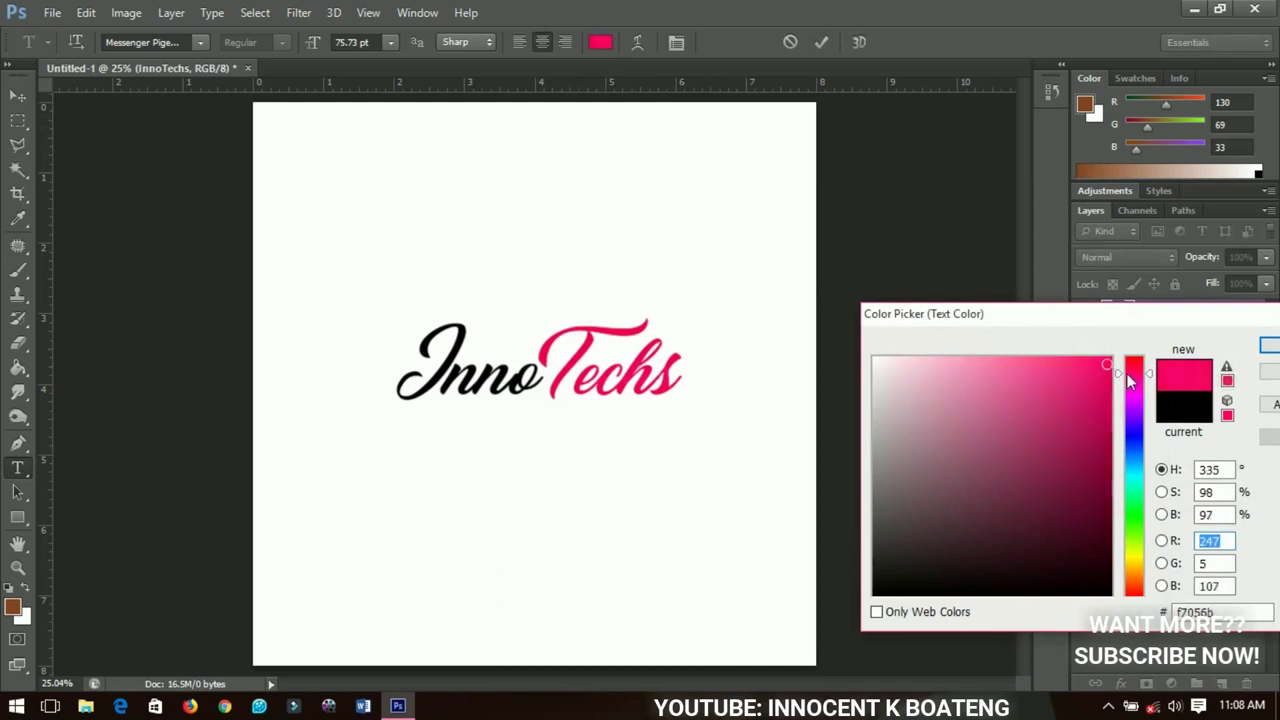
{"action": "left_click", "coordinate": [1126, 368]}
{"action": "left_click", "coordinate": [1265, 346]}
{"action": "left_click", "coordinate": [17, 95]}
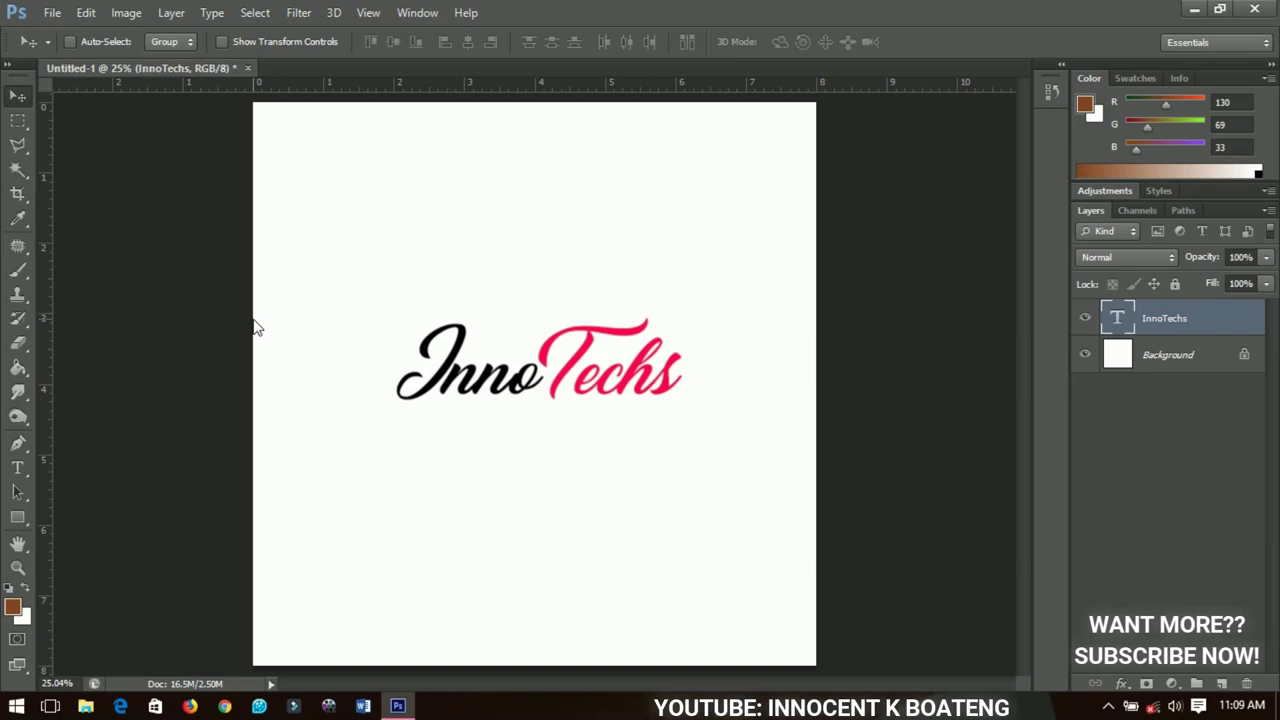
{"action": "left_click", "coordinate": [17, 467]}
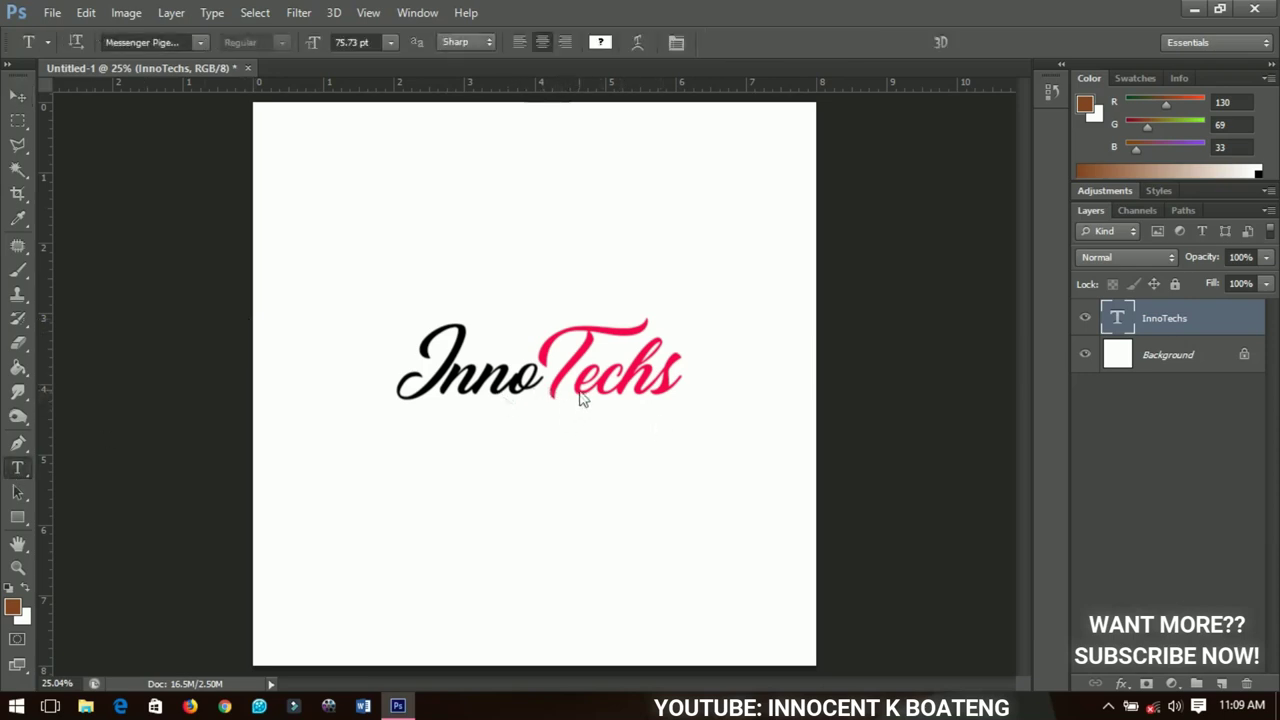
{"action": "left_click", "coordinate": [18, 96]}
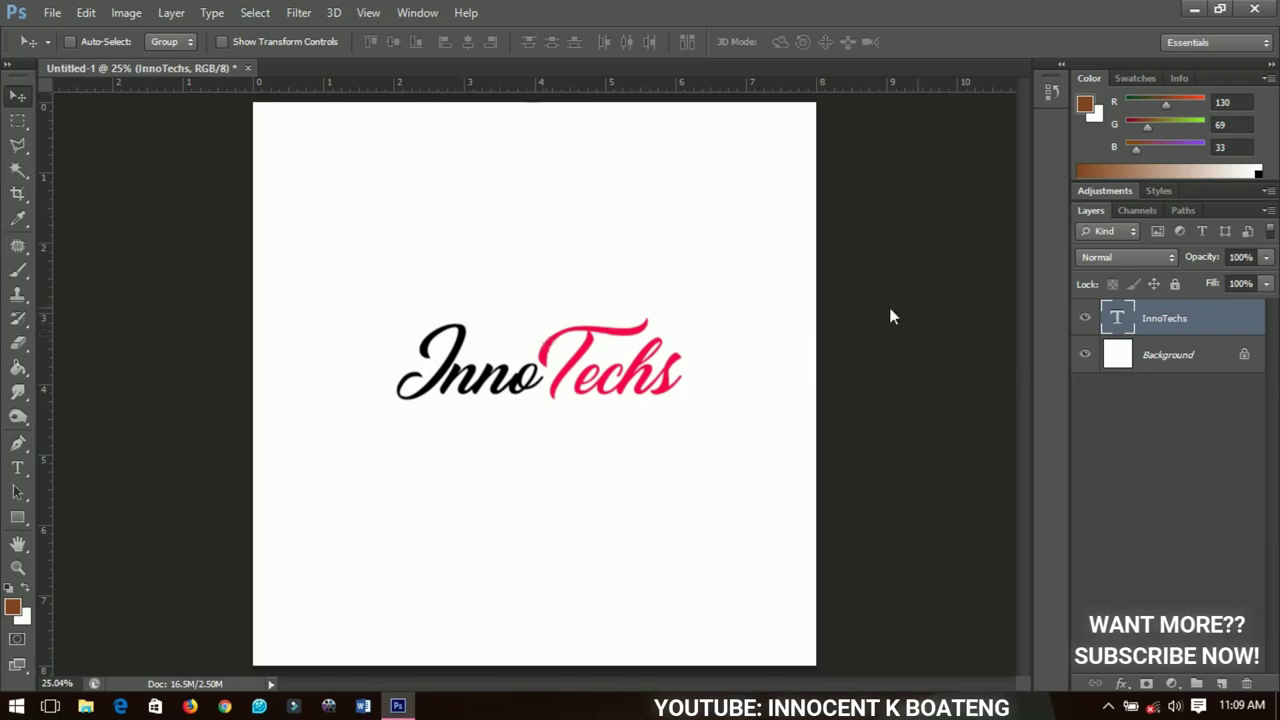
Step: Hide the InnoTechs layer and draw a circle about 1054 px in diameter near the canvas centre with the Ellipse tool
{"action": "left_click", "coordinate": [1088, 317]}
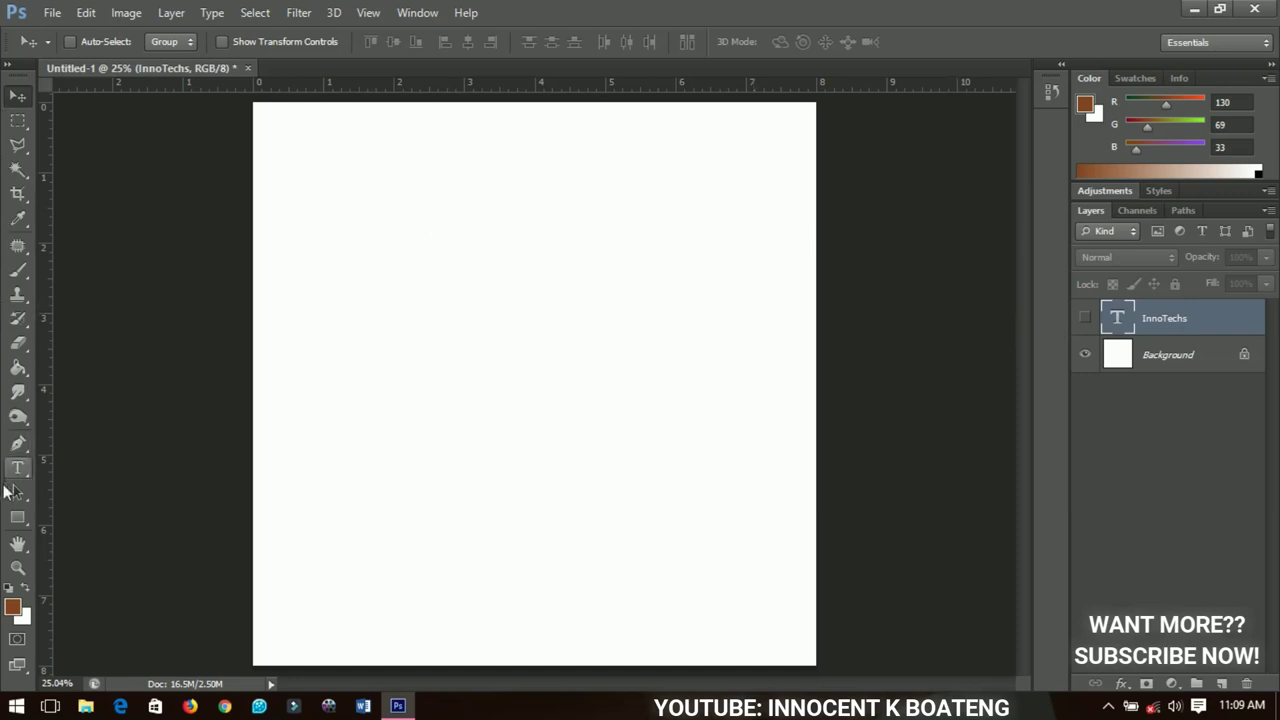
{"action": "left_click", "coordinate": [14, 530]}
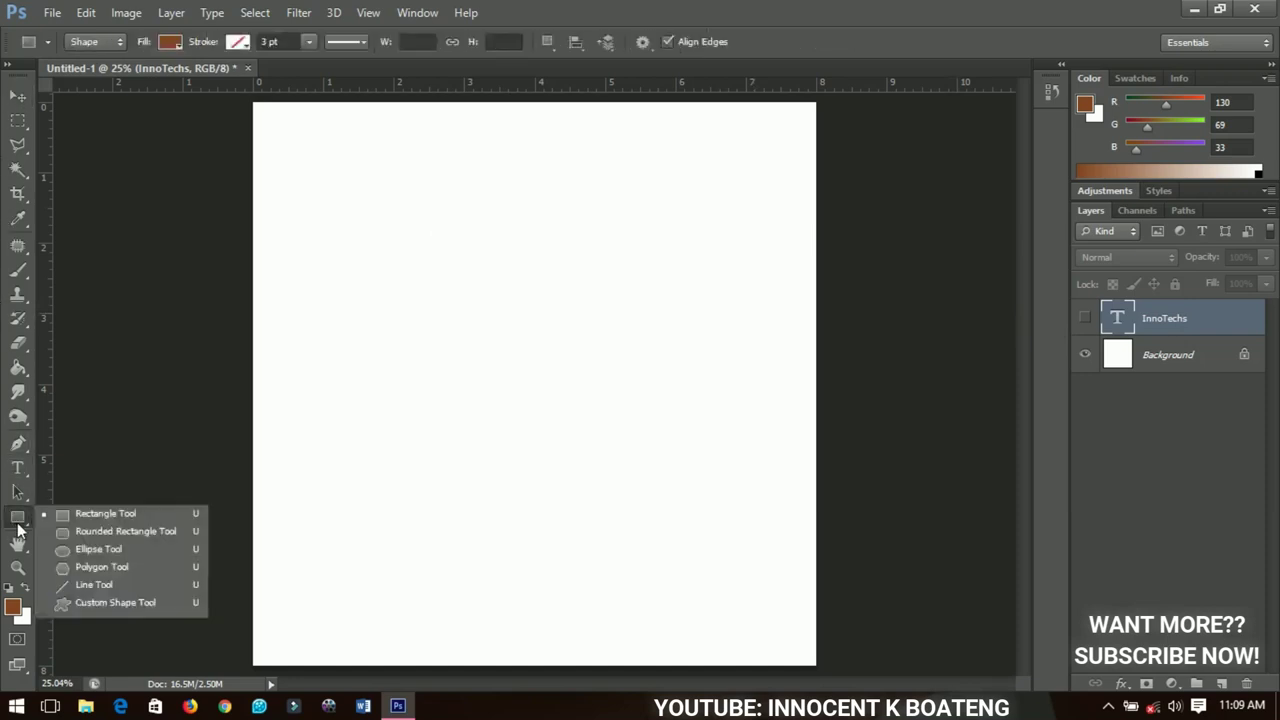
{"action": "left_click", "coordinate": [91, 550]}
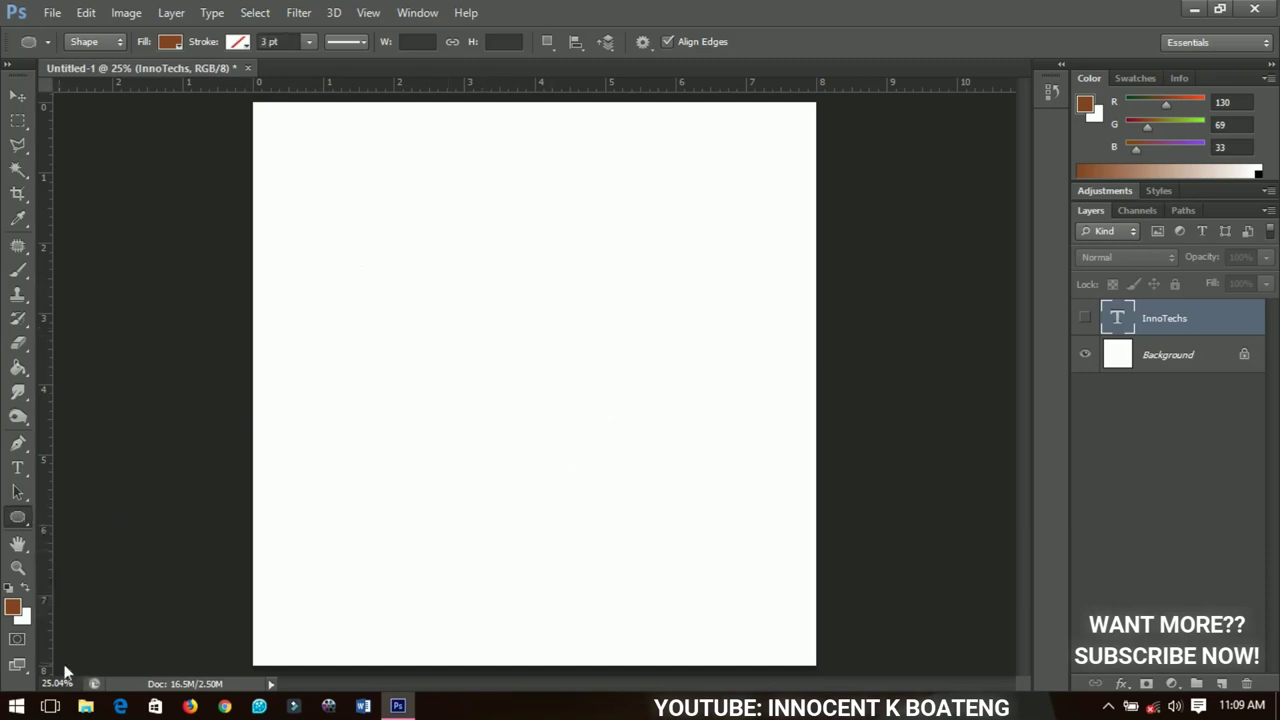
{"action": "left_click_drag", "start_coordinate": [407, 323], "coordinate": [648, 598]}
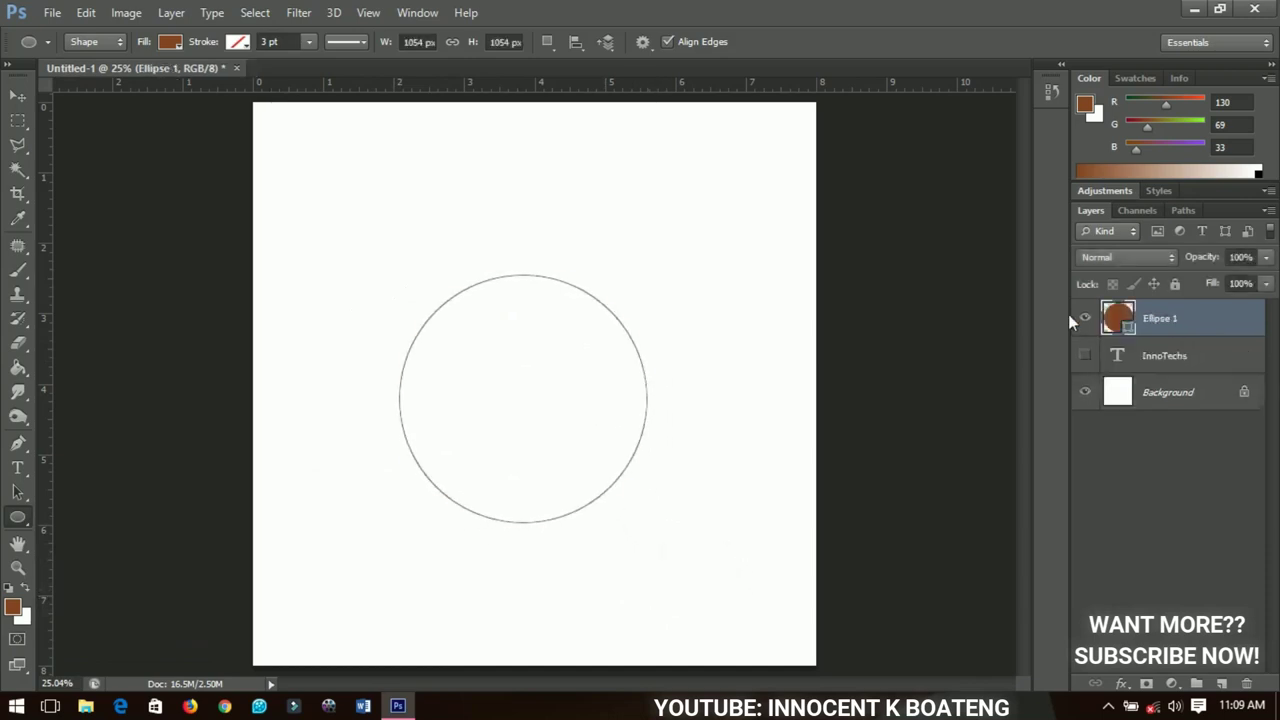
Step: Change the circle's fill colour to bright blue, #2f02f3
{"action": "double_click", "coordinate": [1129, 324]}
{"action": "left_click_drag", "start_coordinate": [1132, 450], "coordinate": [1112, 372]}
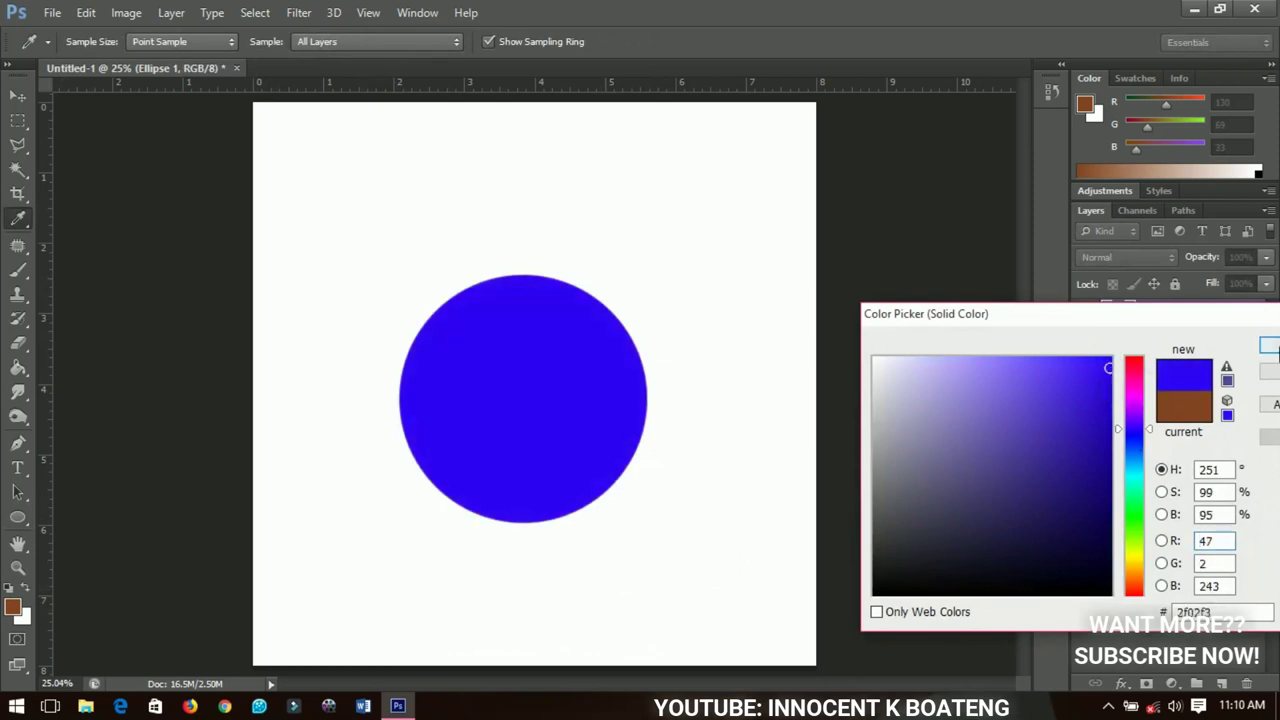
{"action": "left_click", "coordinate": [1268, 345]}
{"action": "left_click", "coordinate": [17, 97]}
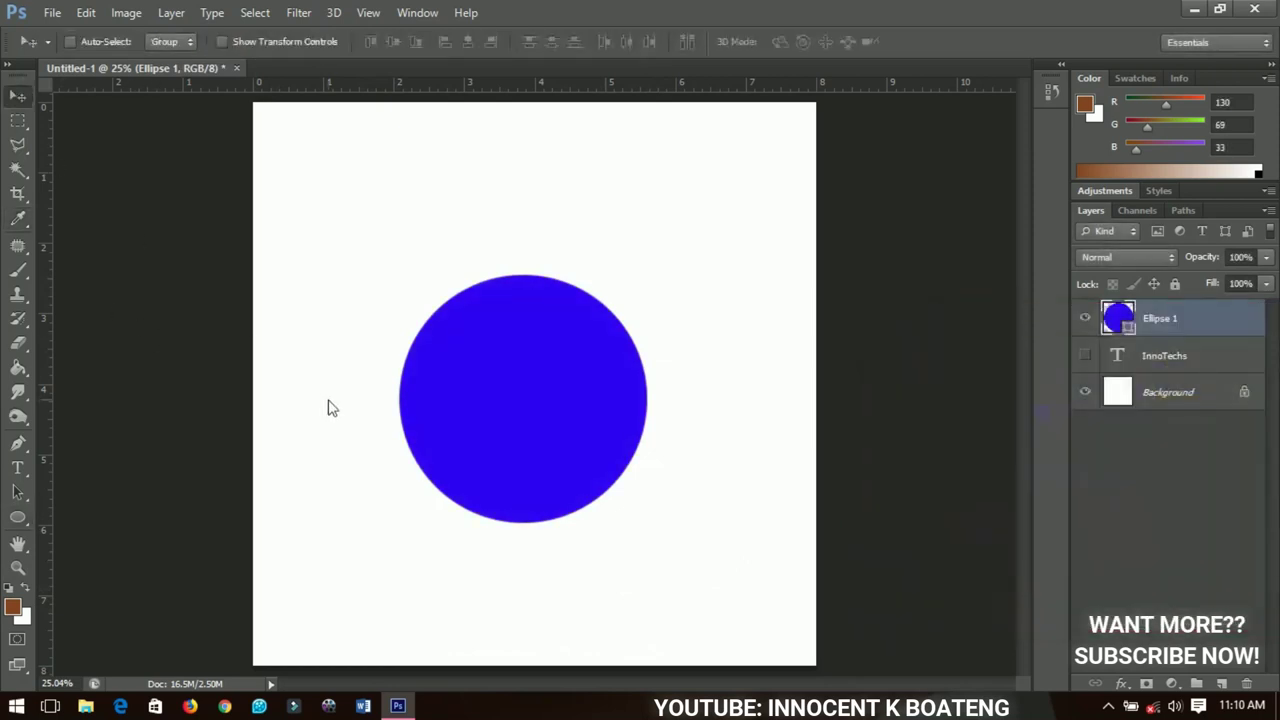
Step: Add a text layer with the letter "f" above the blue circle, set in the Tw Cen MT Con... font
{"action": "key", "text": "t"}
{"action": "left_click", "coordinate": [443, 218]}
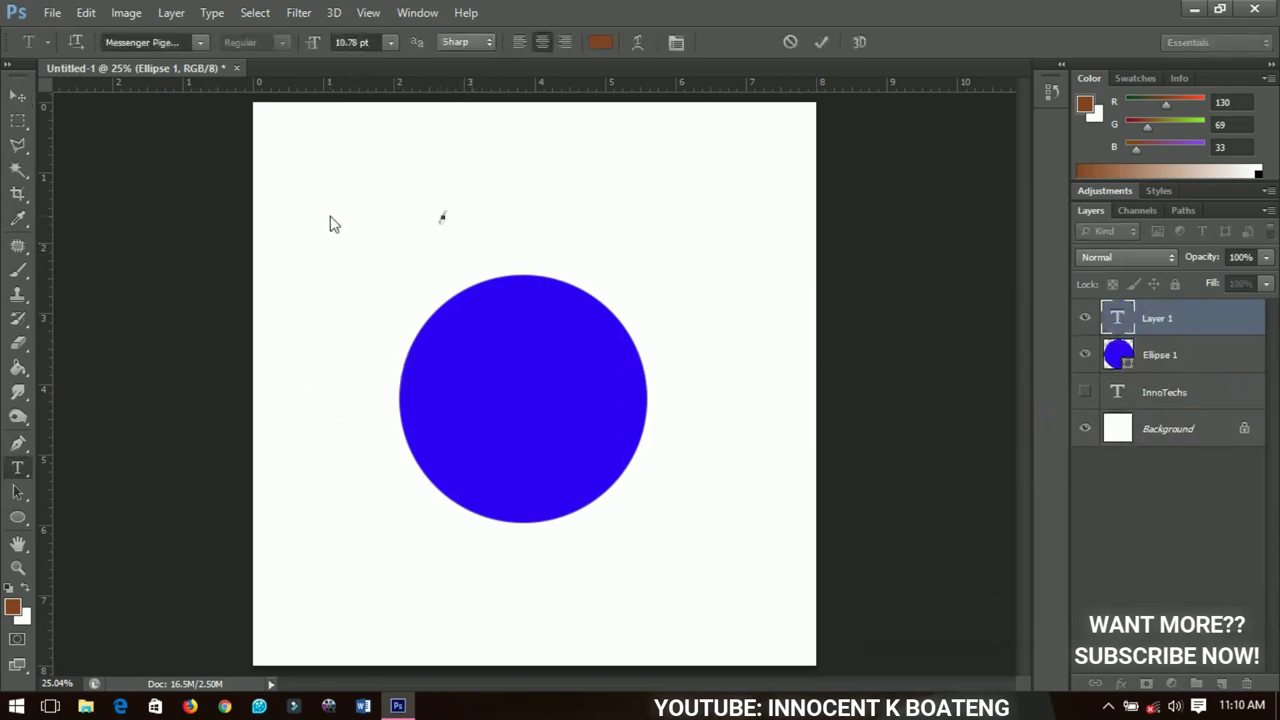
{"action": "left_click", "coordinate": [172, 45]}
{"action": "type", "text": "Tw Cen MT"}
{"action": "key", "text": "Return"}
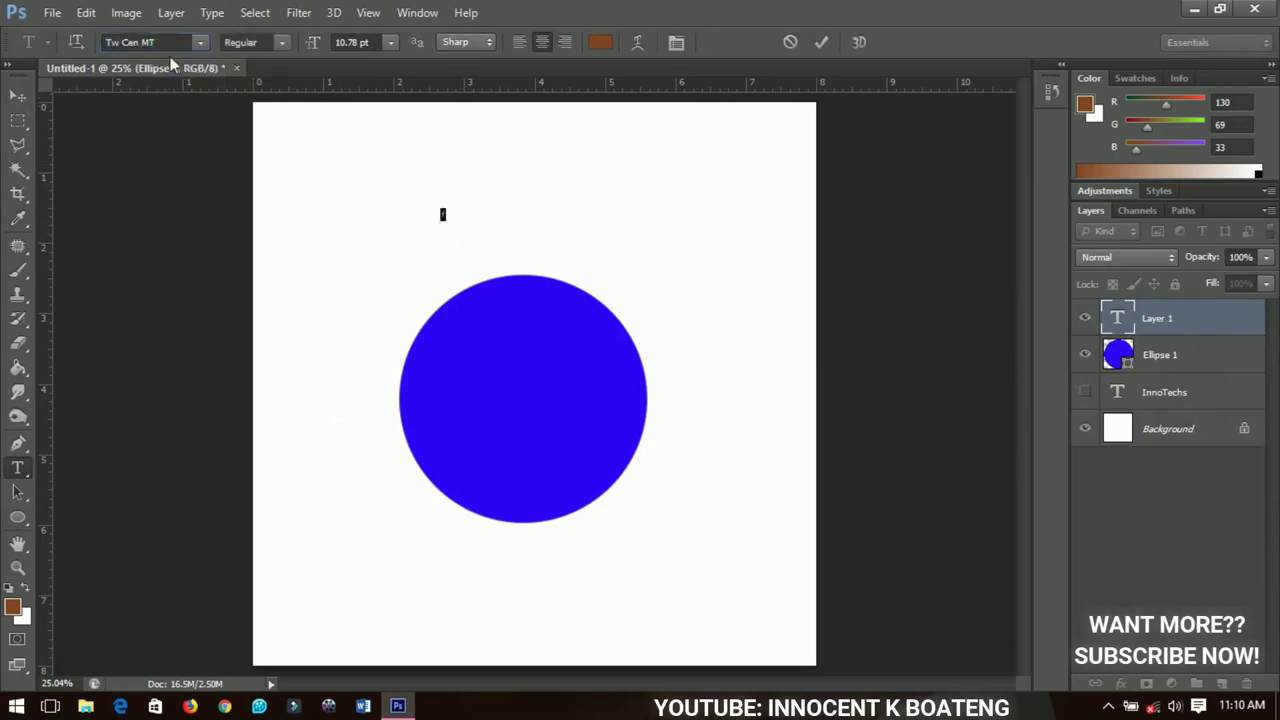
{"action": "left_click", "coordinate": [200, 48]}
{"action": "left_click", "coordinate": [215, 77]}
Step: Colour the letter f white and move it to the middle of the blue circle
{"action": "left_click", "coordinate": [600, 42]}
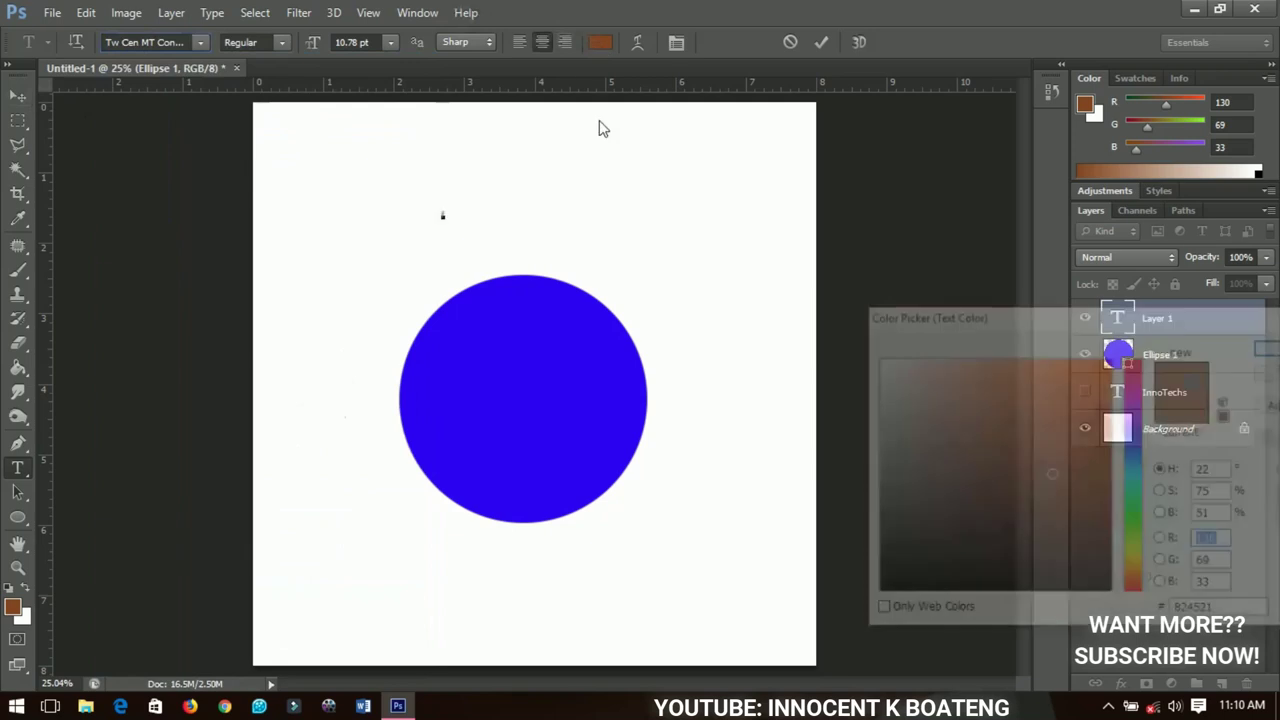
{"action": "left_click", "coordinate": [1268, 345]}
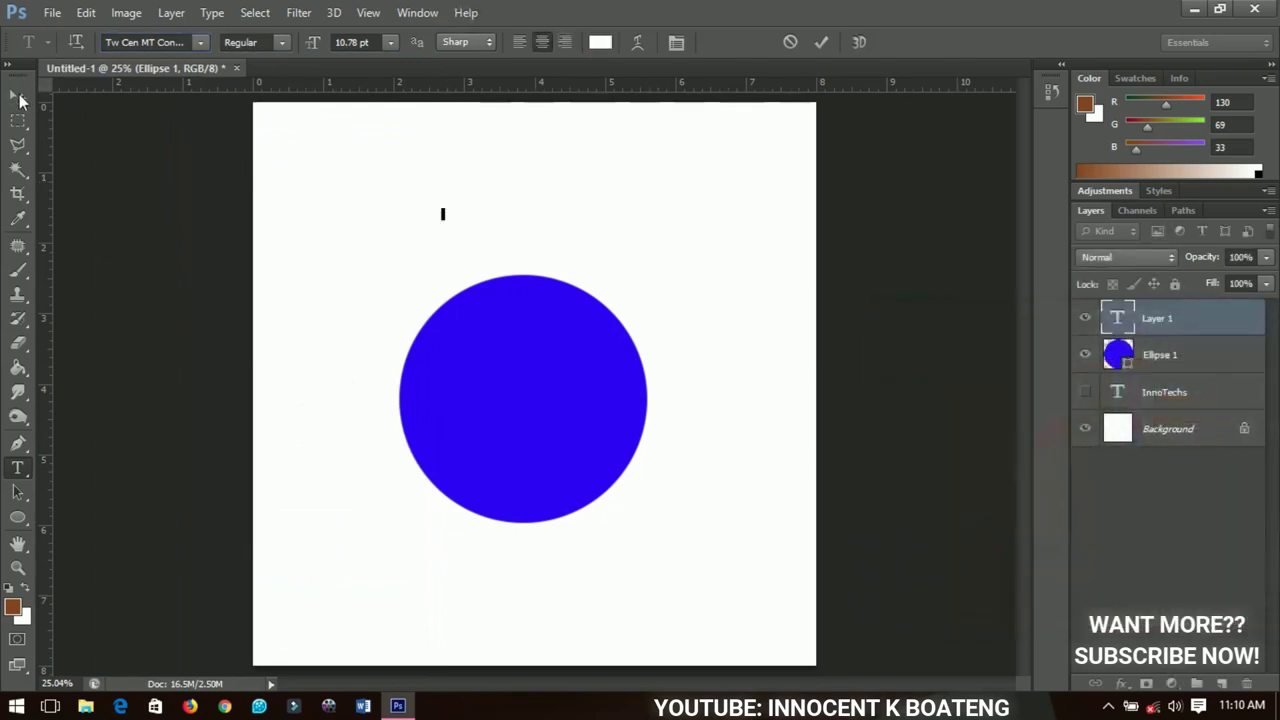
{"action": "left_click", "coordinate": [18, 95]}
{"action": "left_click_drag", "start_coordinate": [622, 325], "coordinate": [641, 505]}
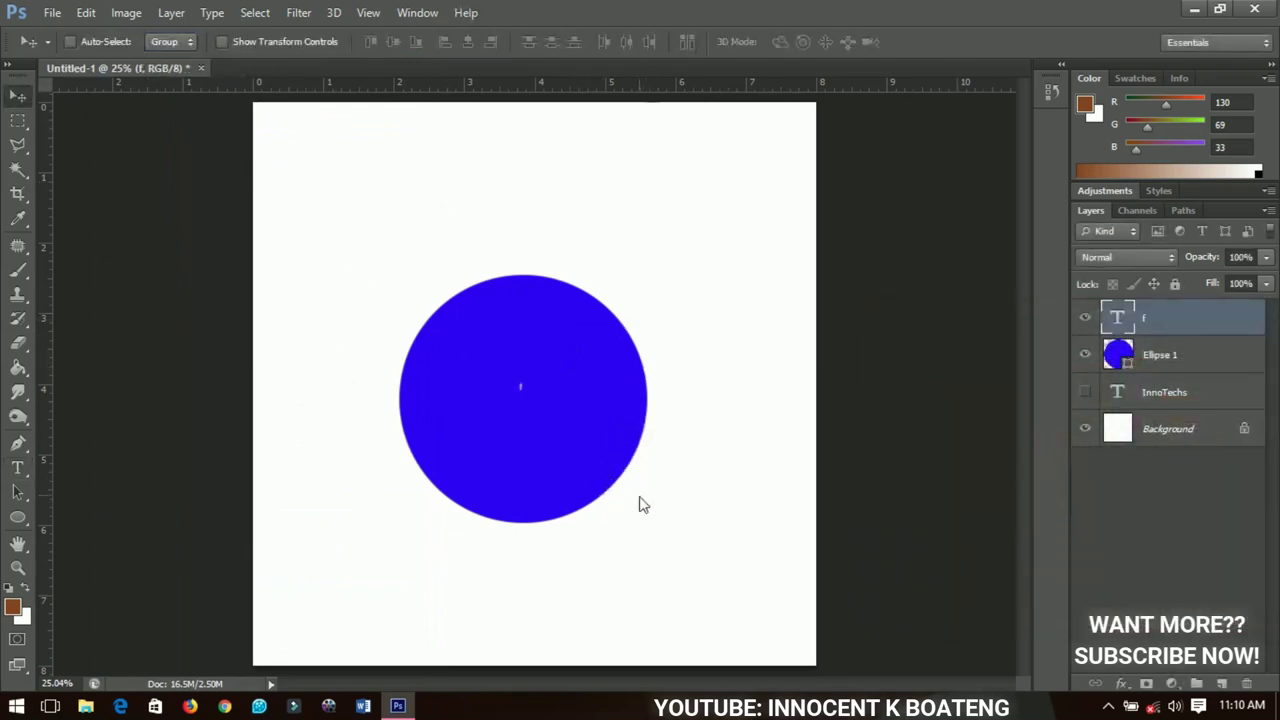
Step: Enlarge the white letter f to over half the blue circle's height and centre it inside the circle
{"action": "key", "text": "ctrl+t"}
{"action": "left_click_drag", "start_coordinate": [526, 398], "coordinate": [614, 491]}
{"action": "key", "text": "Return"}
{"action": "left_click_drag", "start_coordinate": [540, 418], "coordinate": [550, 431]}
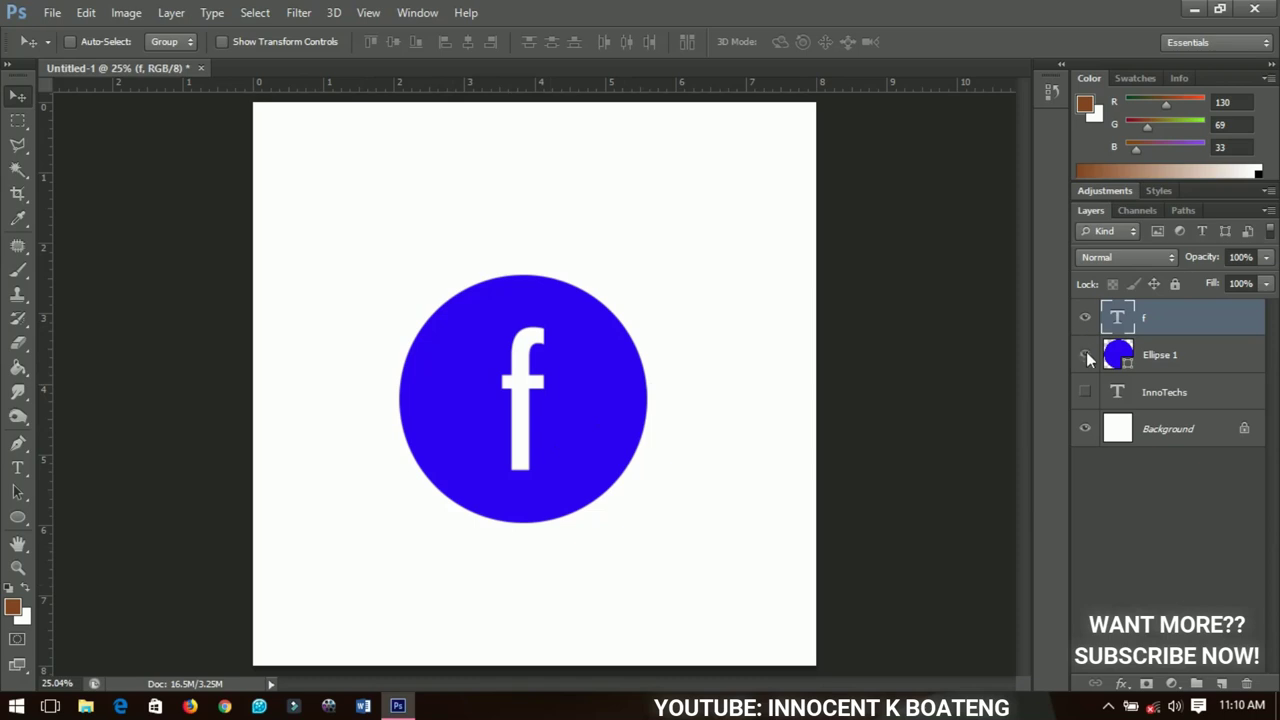
Step: Draw a six-sided polygon about 982 px wide in the canvas's upper-left area, undoing the first polygon attempt
{"action": "left_click_drag", "start_coordinate": [17, 517], "coordinate": [87, 525]}
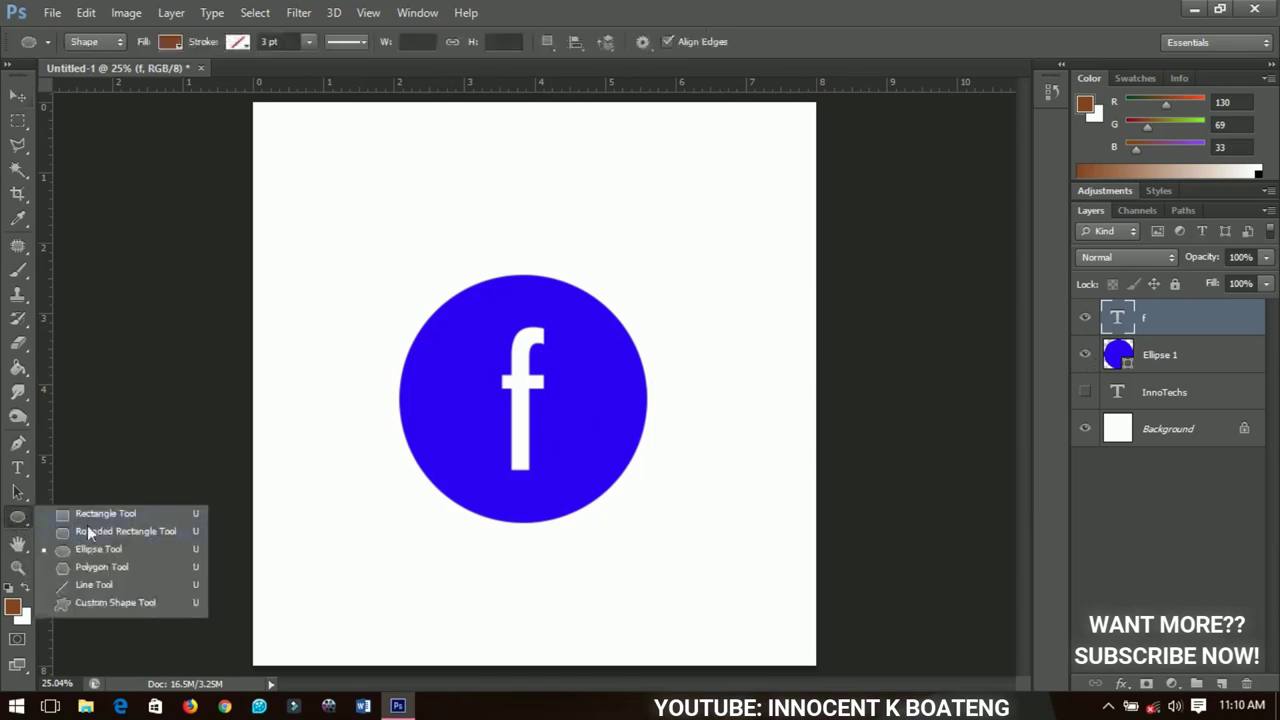
{"action": "left_click", "coordinate": [95, 566]}
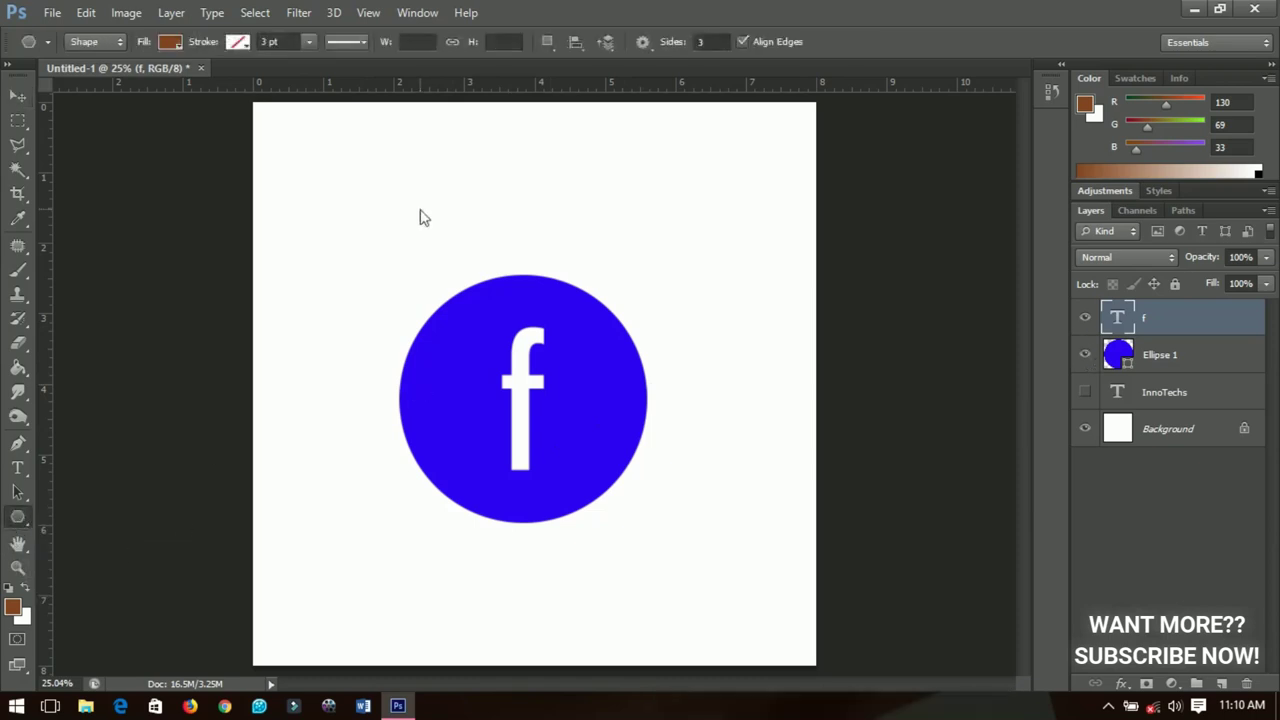
{"action": "left_click_drag", "start_coordinate": [420, 217], "coordinate": [494, 327]}
{"action": "key", "text": "ctrl+z"}
{"action": "left_click_drag", "start_coordinate": [377, 240], "coordinate": [473, 324]}
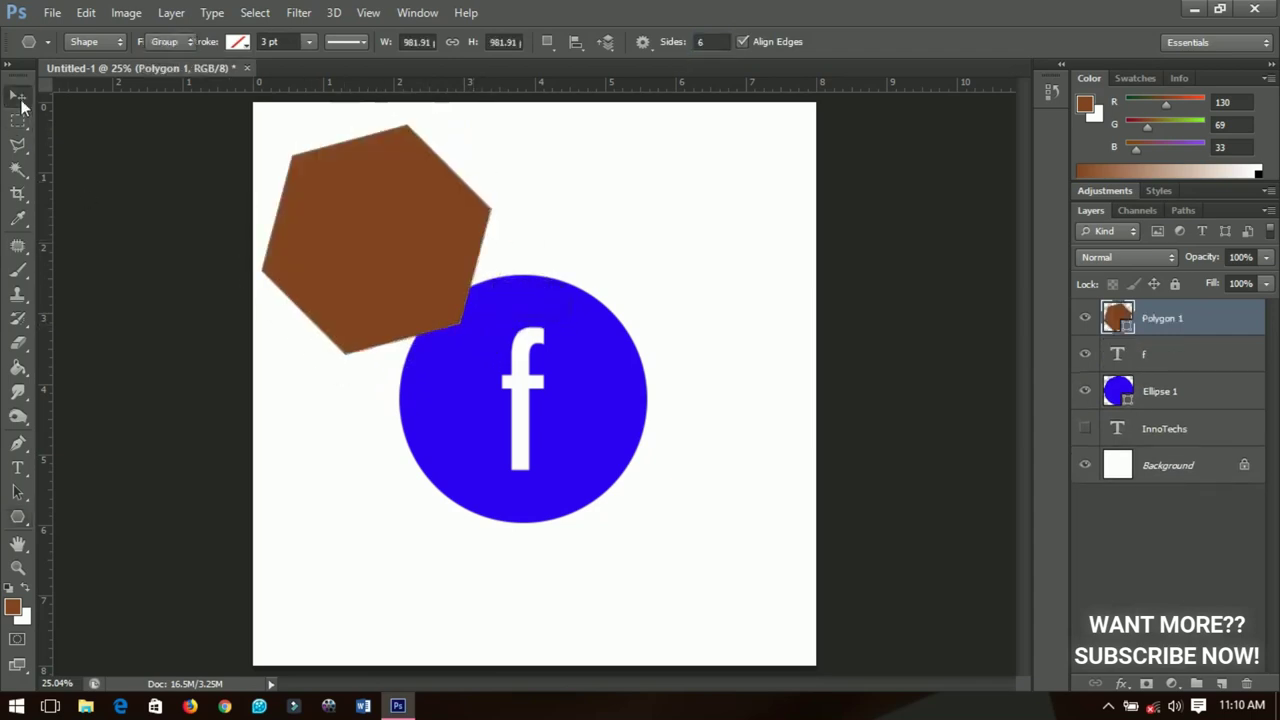
Step: Change the hexagon's fill colour to bright green
{"action": "left_click", "coordinate": [18, 97]}
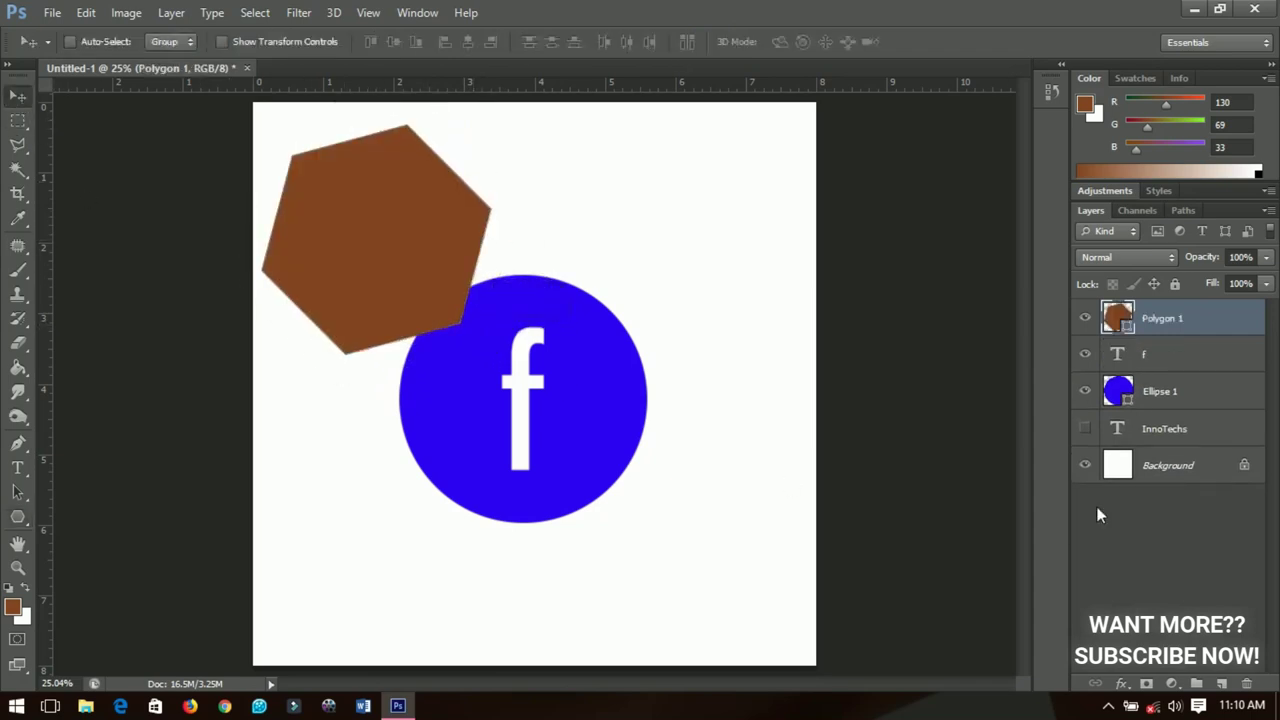
{"action": "double_click", "coordinate": [1124, 326]}
{"action": "left_click", "coordinate": [1134, 383]}
{"action": "left_click_drag", "start_coordinate": [1137, 397], "coordinate": [1136, 510]}
{"action": "left_click_drag", "start_coordinate": [1094, 429], "coordinate": [1249, 356]}
{"action": "left_click", "coordinate": [1272, 346]}
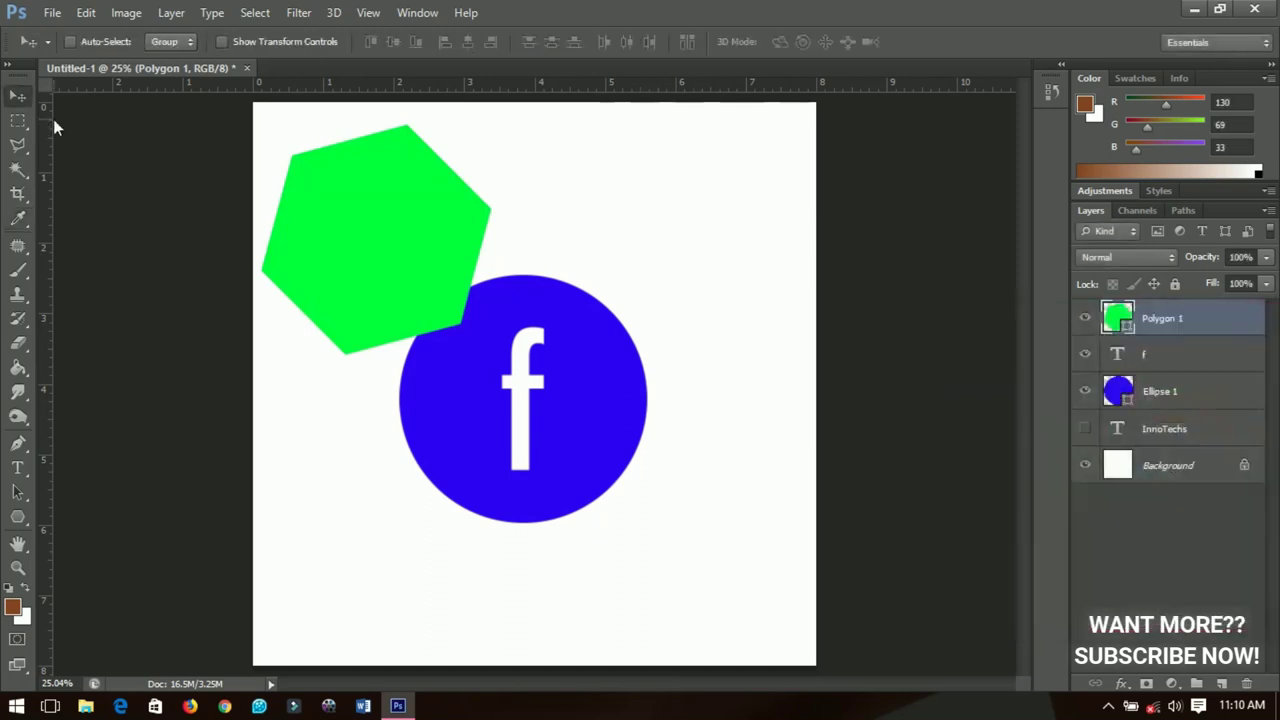
Step: Move the hexagon over the blue circle, hide the Ellipse 1 layer and bring the f layer above the hexagon
{"action": "left_click_drag", "start_coordinate": [375, 283], "coordinate": [522, 441]}
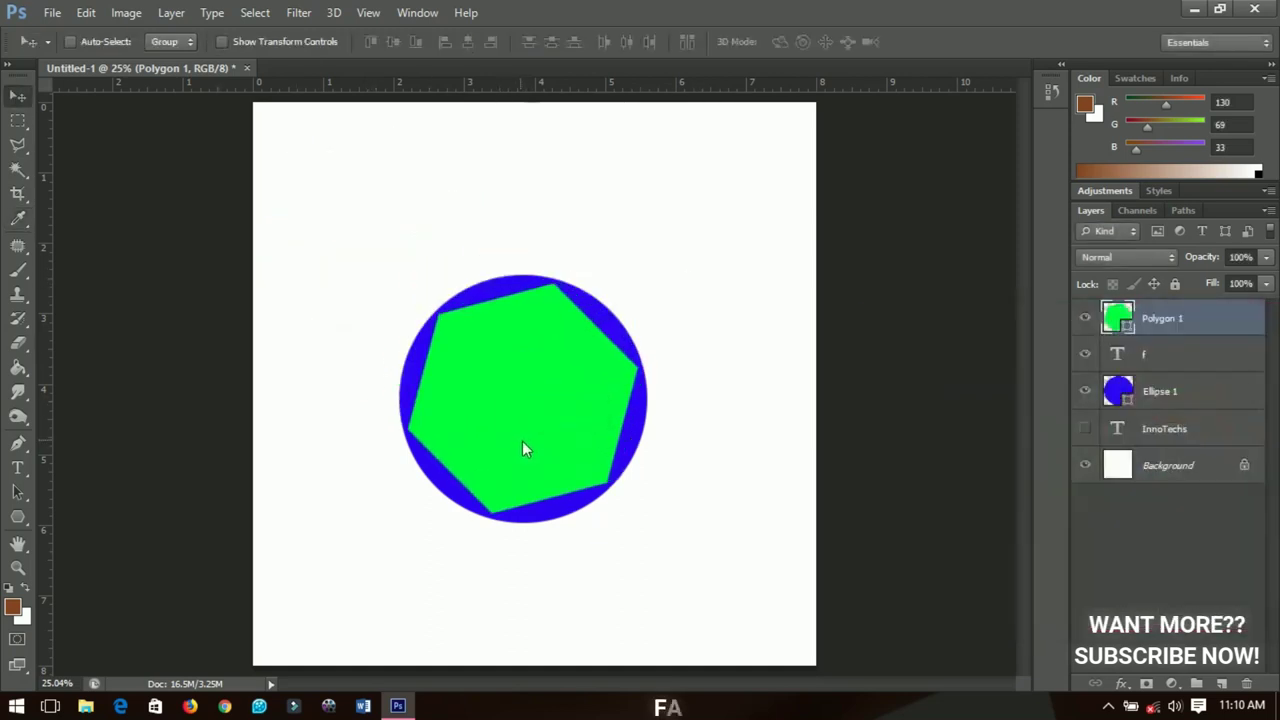
{"action": "left_click", "coordinate": [1085, 391]}
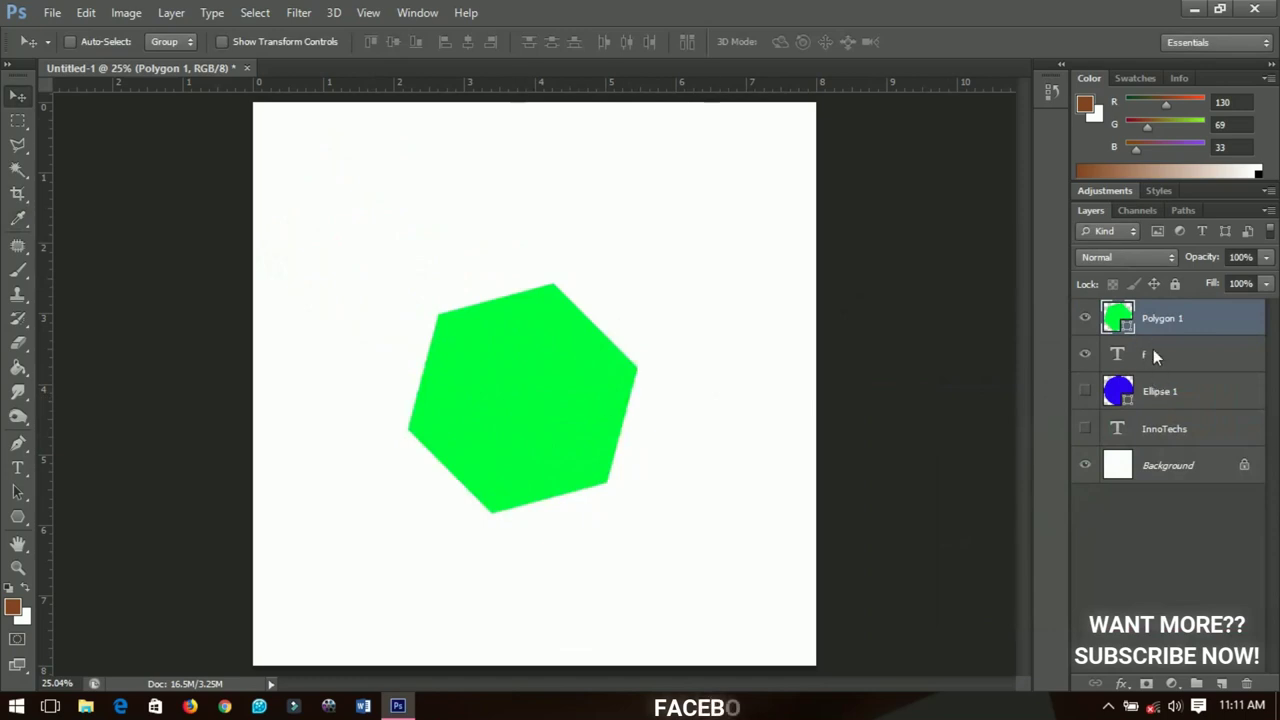
{"action": "left_click_drag", "start_coordinate": [1153, 352], "coordinate": [1148, 318]}
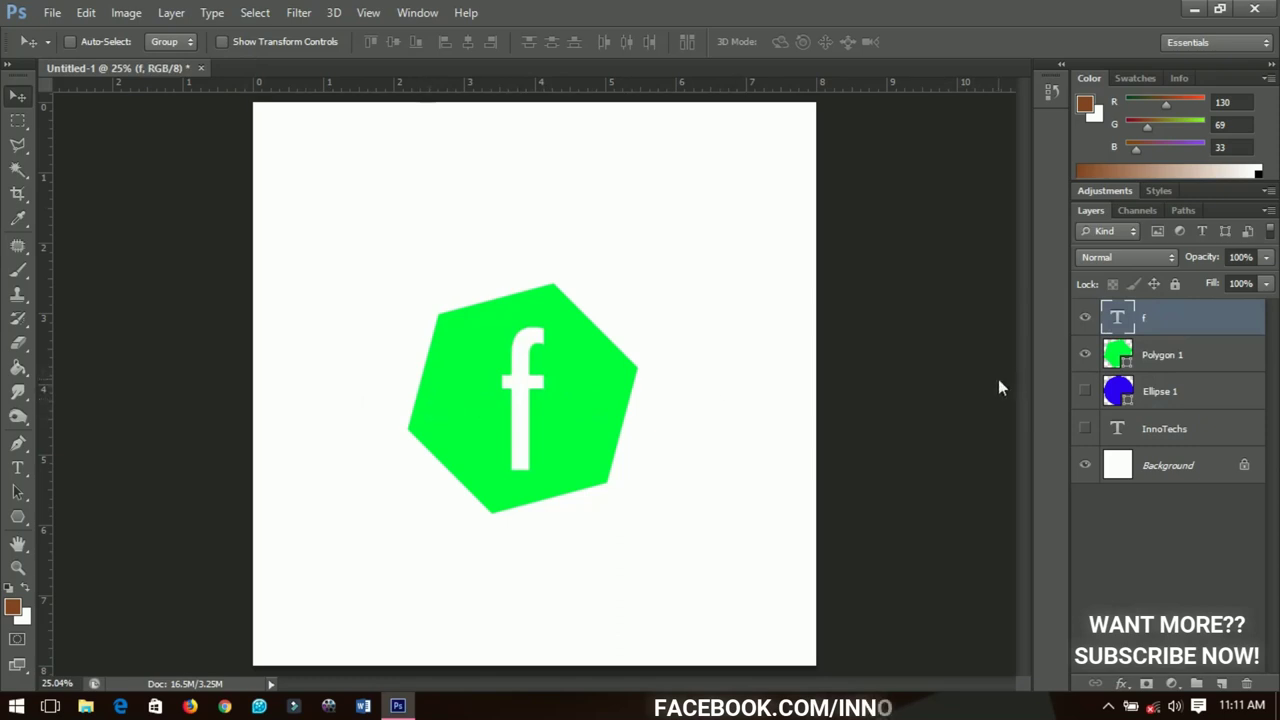
Step: Hide the f and hexagon layers and draw a rounded rectangle about 380 px high with a 50 px corner radius near the canvas centre
{"action": "left_click_drag", "start_coordinate": [1087, 352], "coordinate": [1085, 320]}
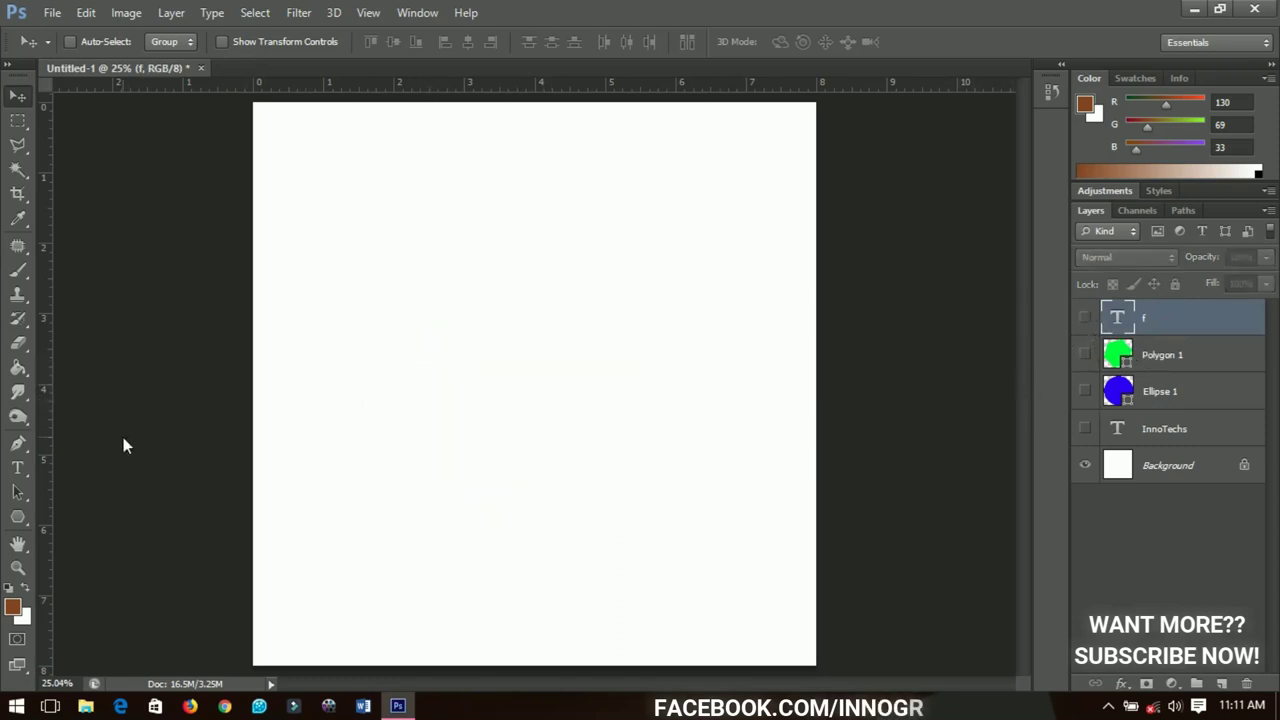
{"action": "left_click", "coordinate": [17, 517]}
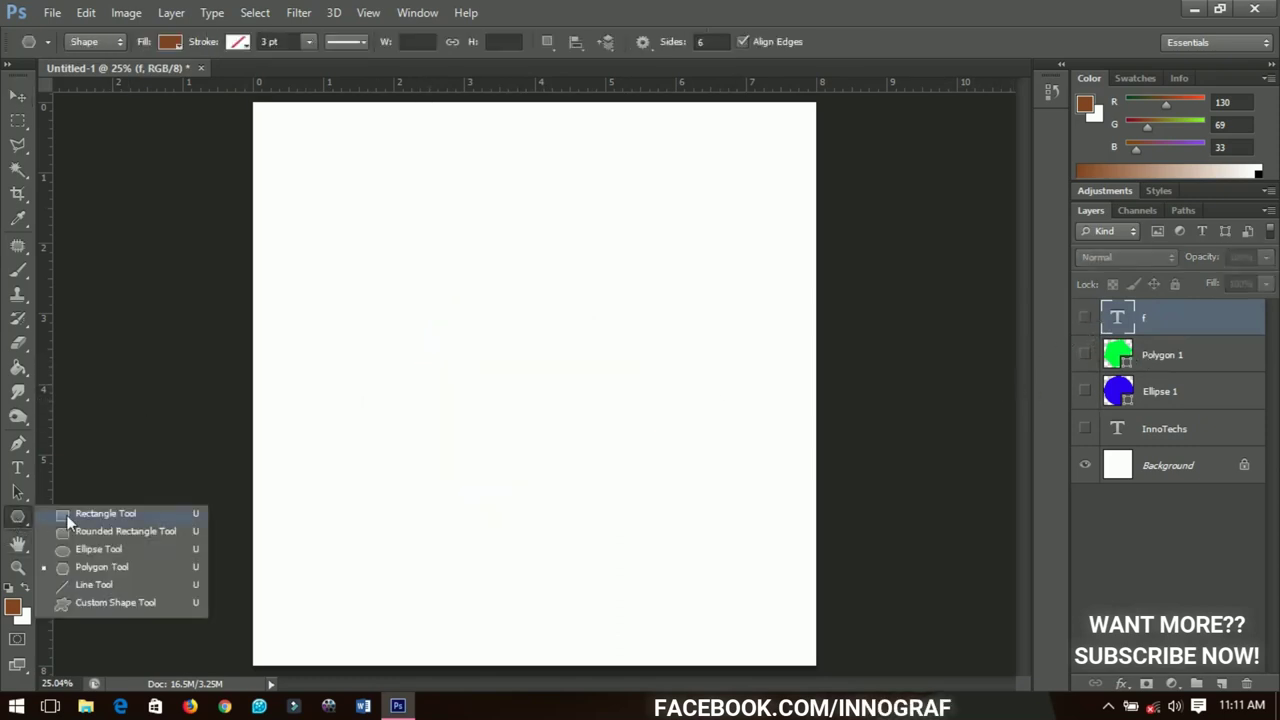
{"action": "left_click", "coordinate": [80, 530]}
{"action": "left_click_drag", "start_coordinate": [390, 358], "coordinate": [610, 447]}
Step: Change the rounded rectangle's fill colour to pure red, #ff0000
{"action": "double_click", "coordinate": [1117, 319]}
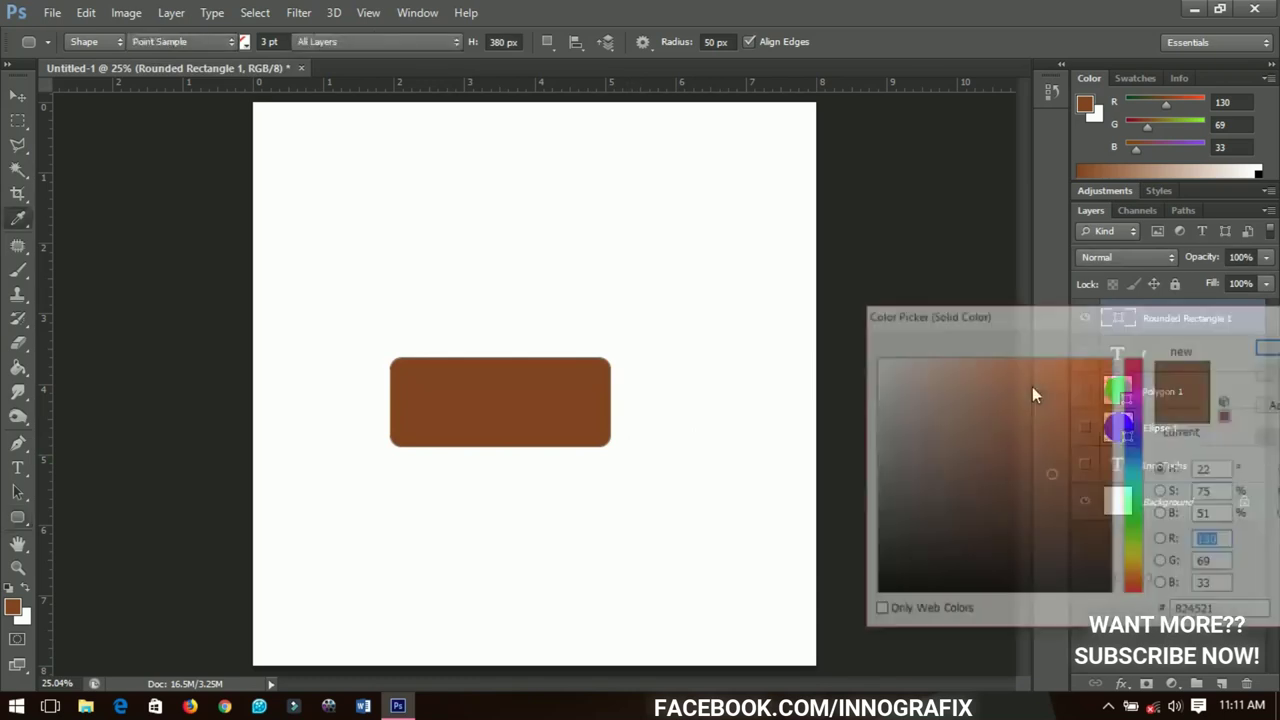
{"action": "left_click_drag", "start_coordinate": [1137, 376], "coordinate": [1136, 358]}
{"action": "left_click", "coordinate": [1110, 357]}
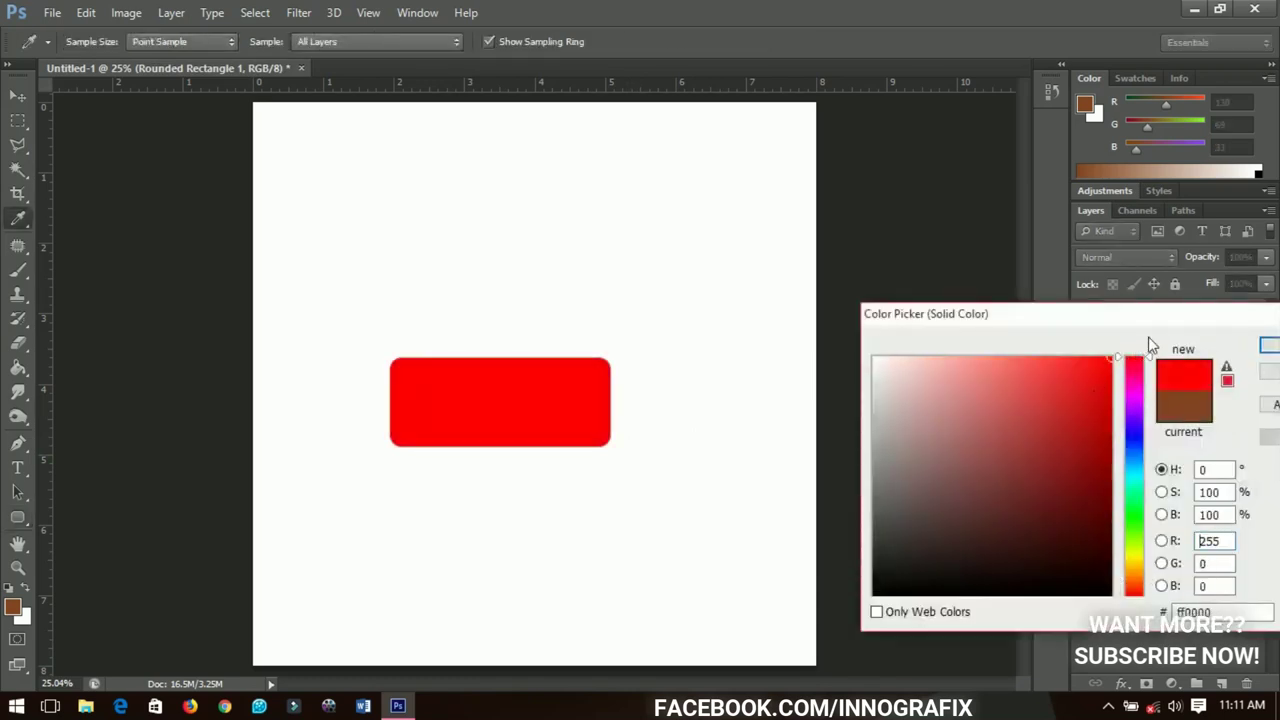
{"action": "left_click", "coordinate": [1268, 345]}
Step: Scale the red rounded rectangle down to roughly two thirds of its size, keeping it near the canvas centre
{"action": "left_click", "coordinate": [17, 95]}
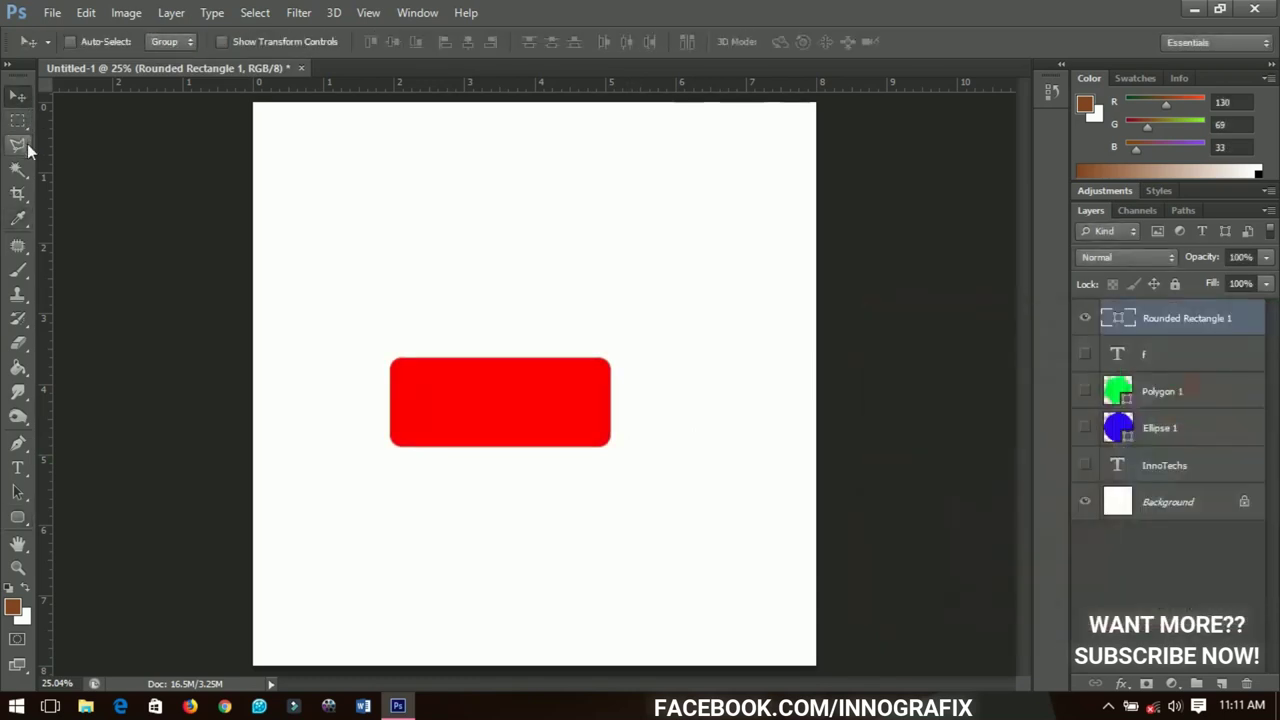
{"action": "key", "text": "ctrl+t"}
{"action": "left_click_drag", "start_coordinate": [495, 453], "coordinate": [564, 438]}
{"action": "key", "text": "Return"}
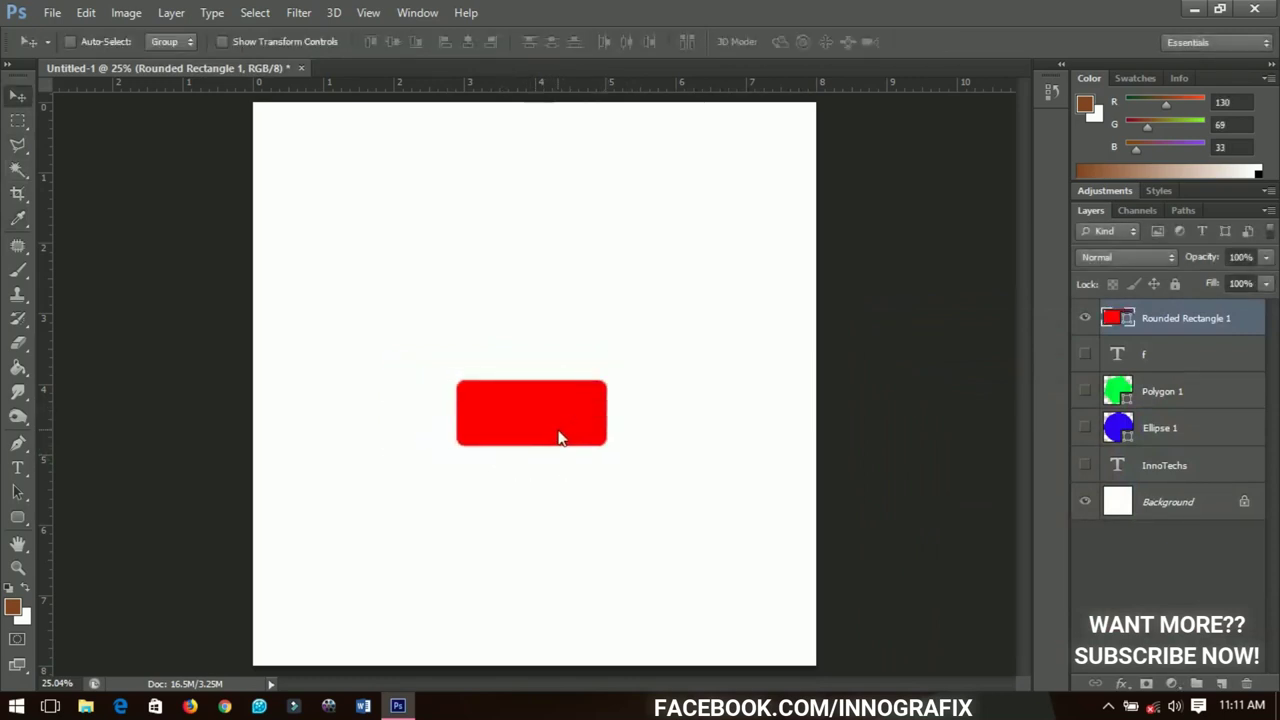
Step: Add the text "YOU" in black, #000000, above the red rounded rectangle
{"action": "key", "text": "t"}
{"action": "left_click", "coordinate": [492, 350]}
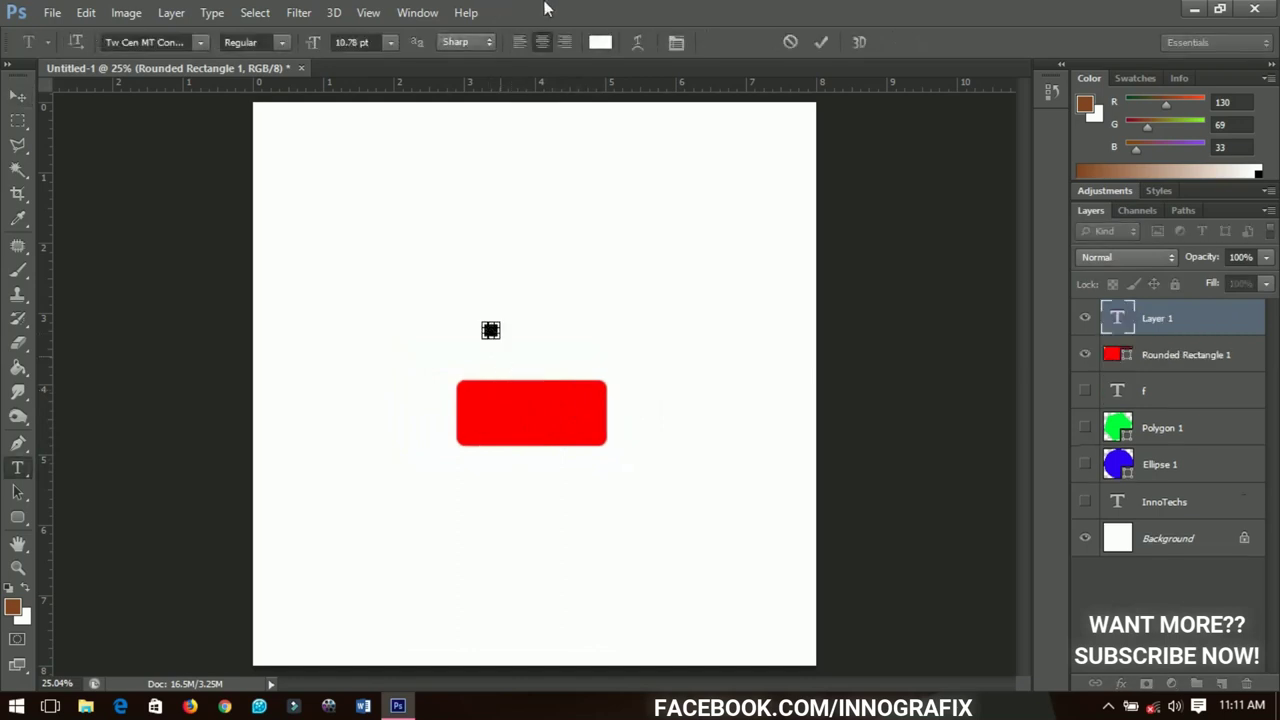
{"action": "left_click", "coordinate": [598, 44]}
{"action": "left_click_drag", "start_coordinate": [854, 637], "coordinate": [856, 636]}
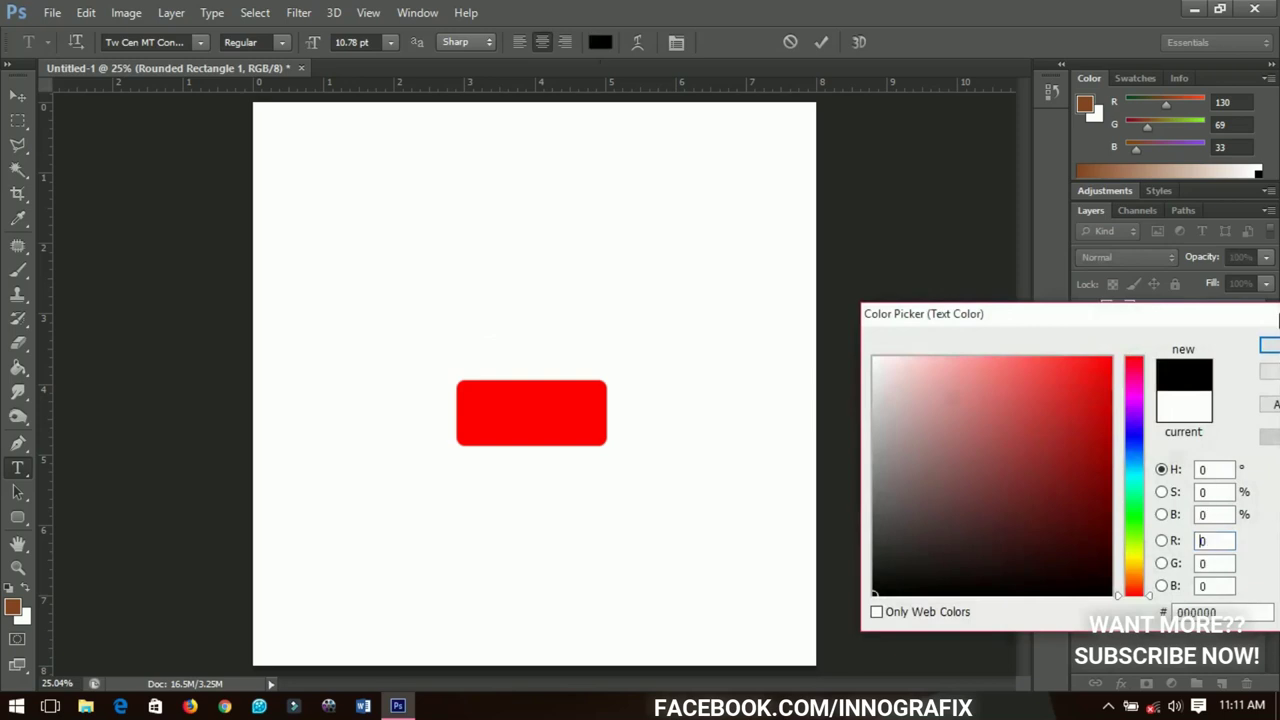
{"action": "left_click", "coordinate": [1268, 345]}
{"action": "left_click", "coordinate": [21, 103]}
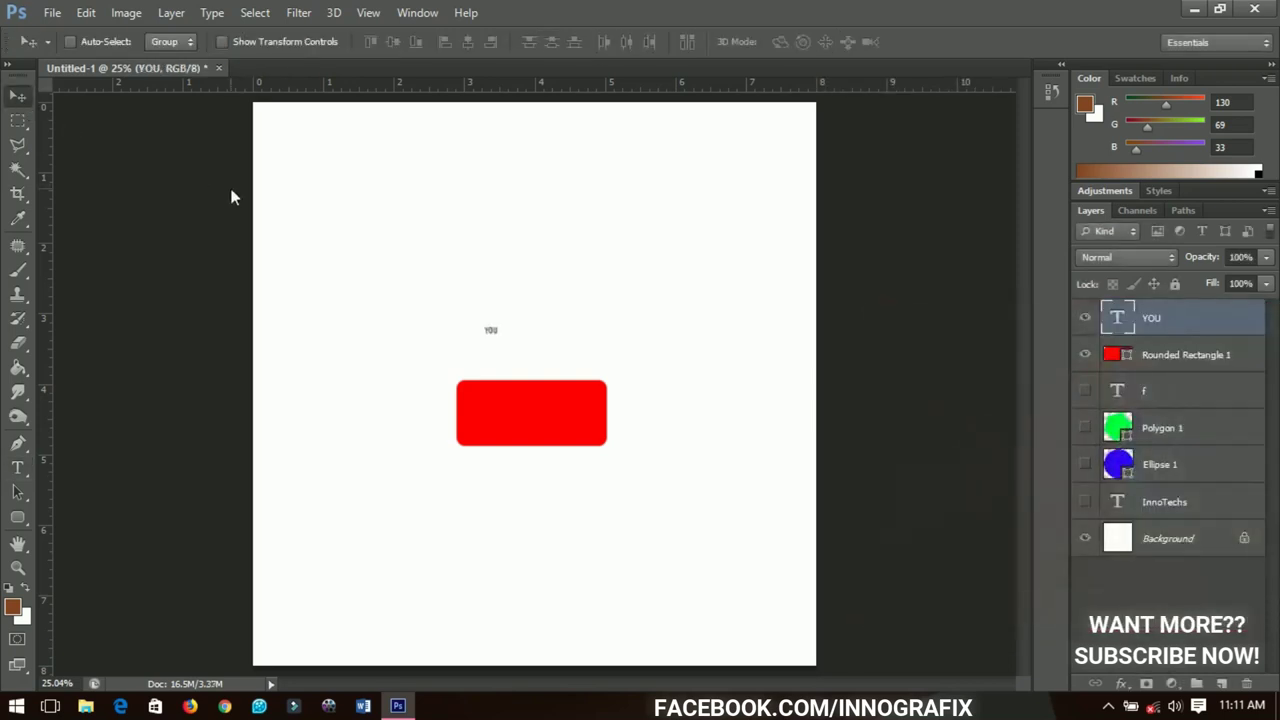
Step: Enlarge the word YOU, centre it above the red rectangle and place a duplicate of it on the rectangle
{"action": "key", "text": "ctrl+t"}
{"action": "left_click_drag", "start_coordinate": [495, 339], "coordinate": [533, 367]}
{"action": "key", "text": "Return"}
{"action": "left_click_drag", "start_coordinate": [470, 324], "coordinate": [548, 412]}
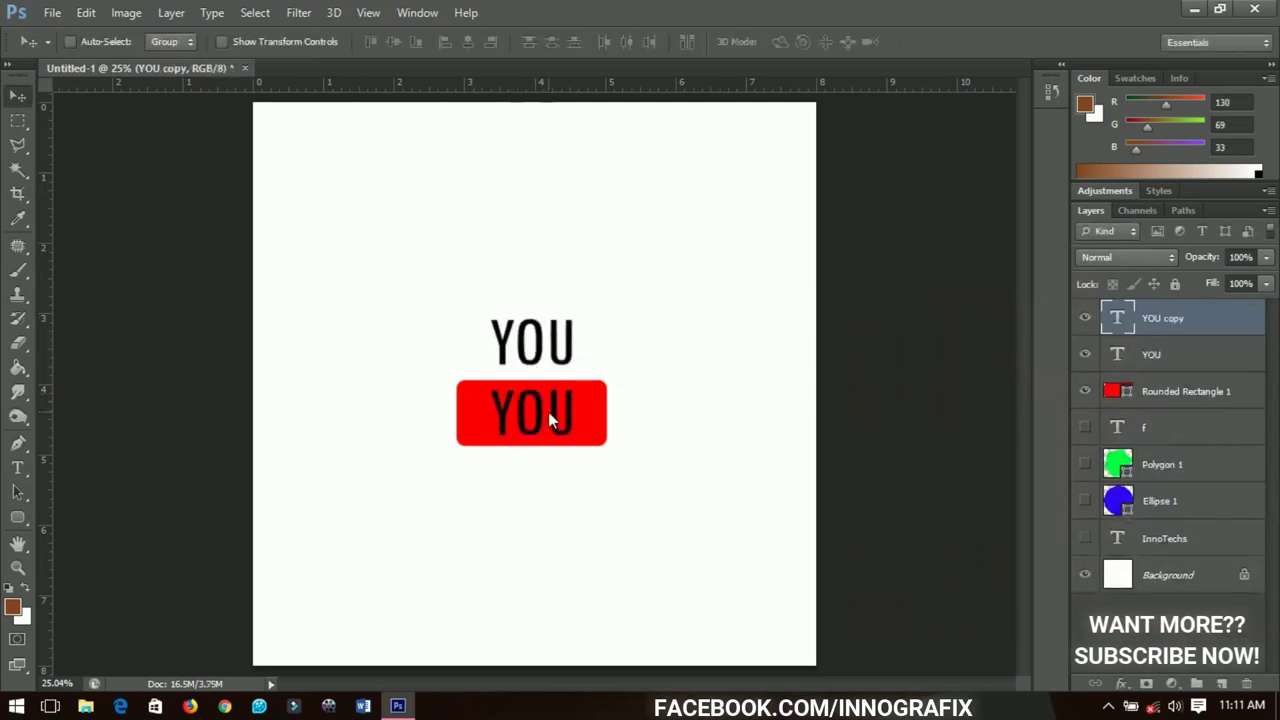
Step: Replace the duplicated word on the red rectangle with "TUBE"
{"action": "key", "text": "t"}
{"action": "double_click", "coordinate": [547, 412]}
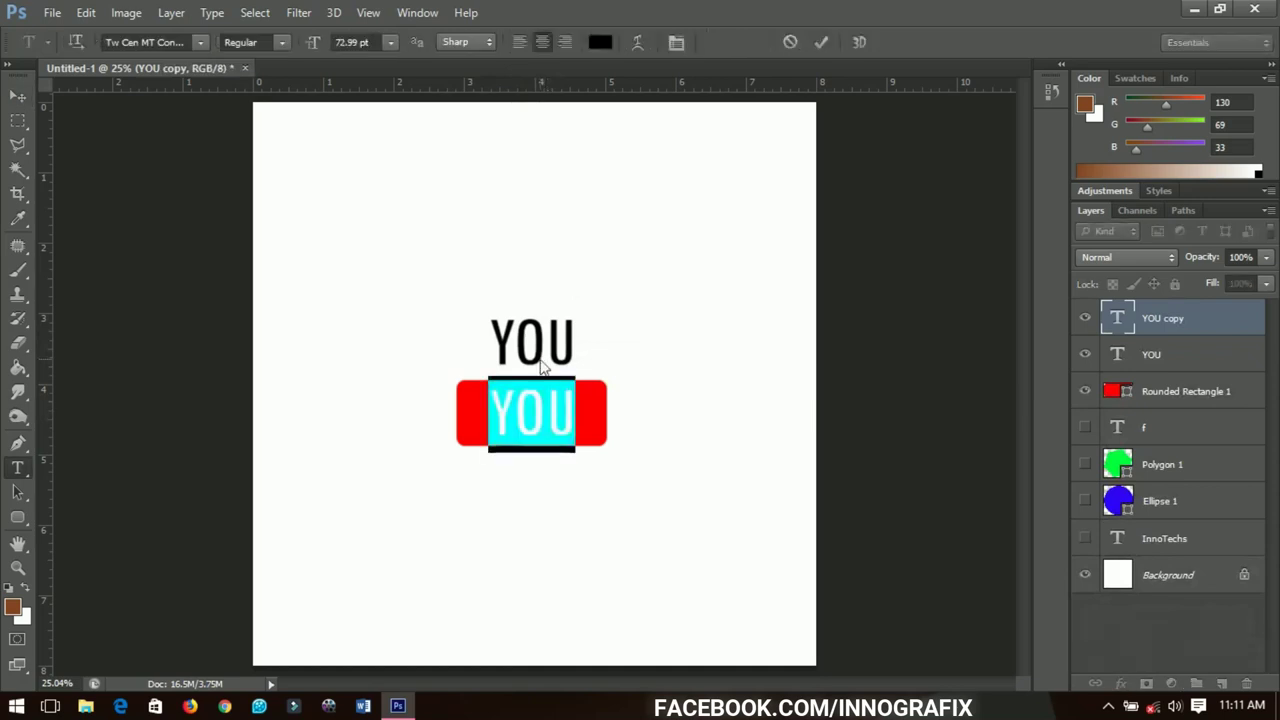
{"action": "type", "text": "TUBE"}
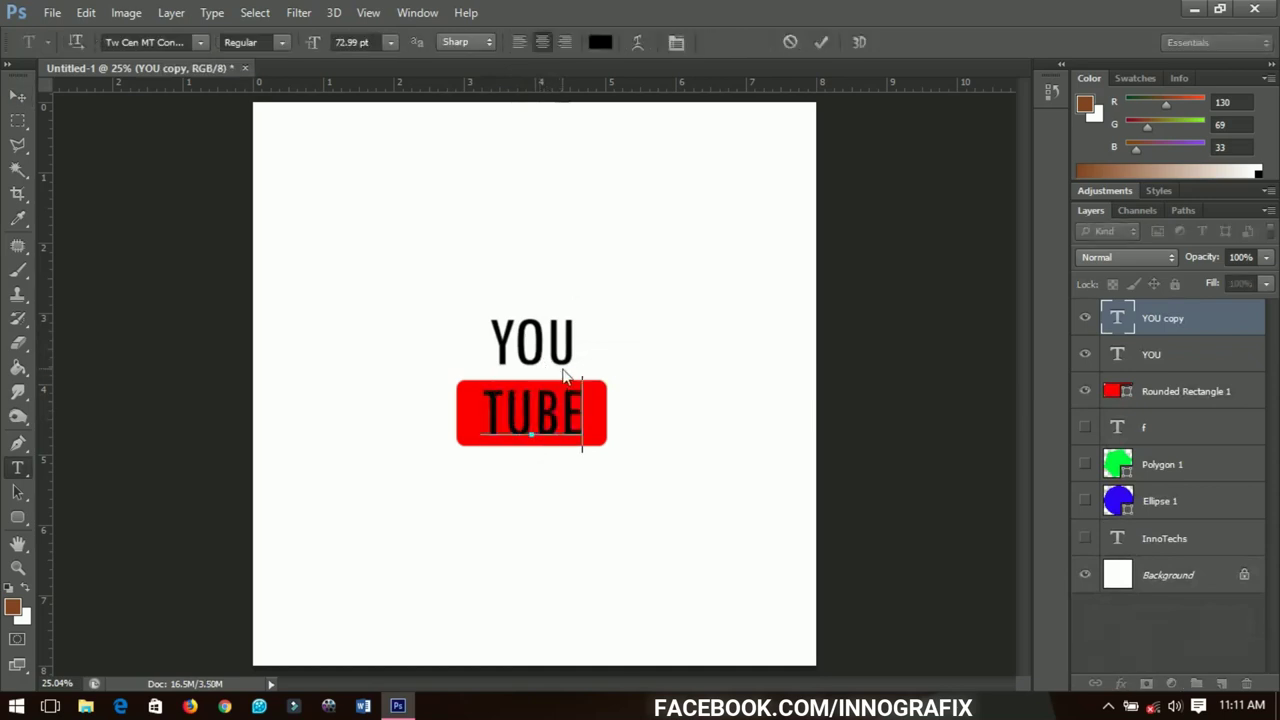
Step: Colour the word TUBE white, then hide the TUBE, YOU and Rounded Rectangle 1 layers
{"action": "key", "text": "ctrl+a"}
{"action": "left_click", "coordinate": [600, 42]}
{"action": "left_click", "coordinate": [714, 297]}
{"action": "key", "text": "Return"}
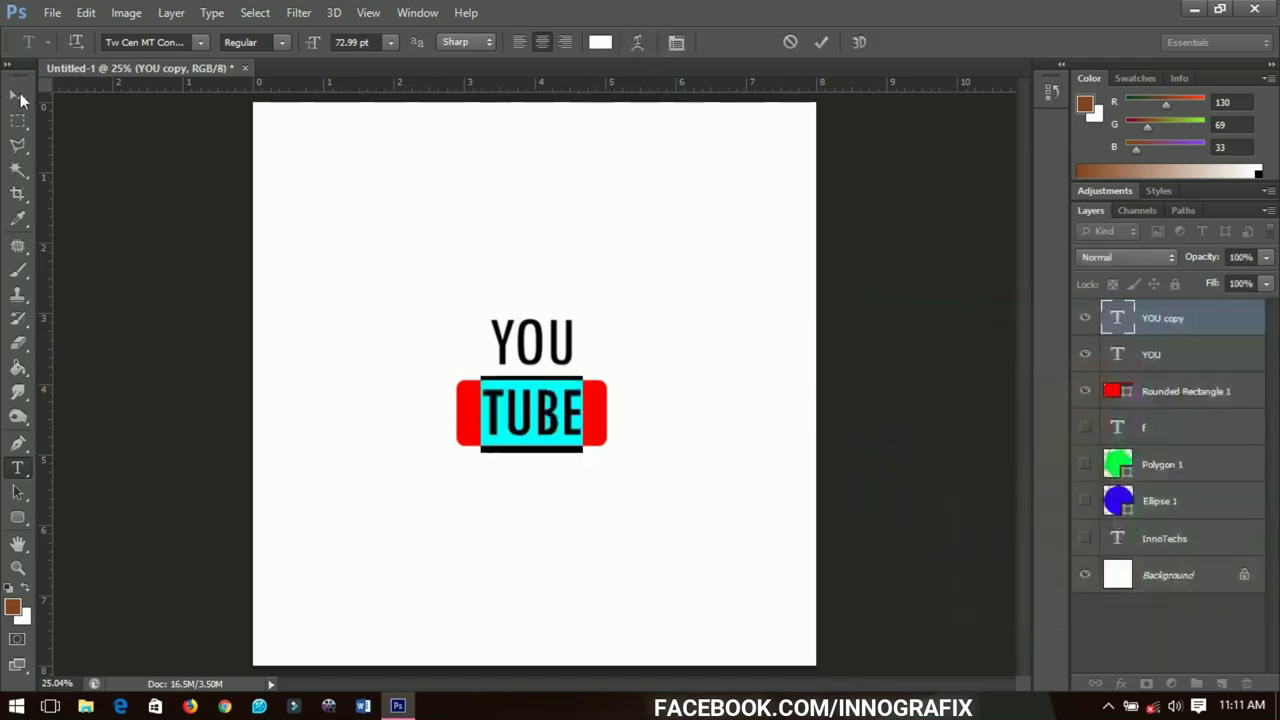
{"action": "key", "text": "ctrl+Return"}
{"action": "key", "text": "v"}
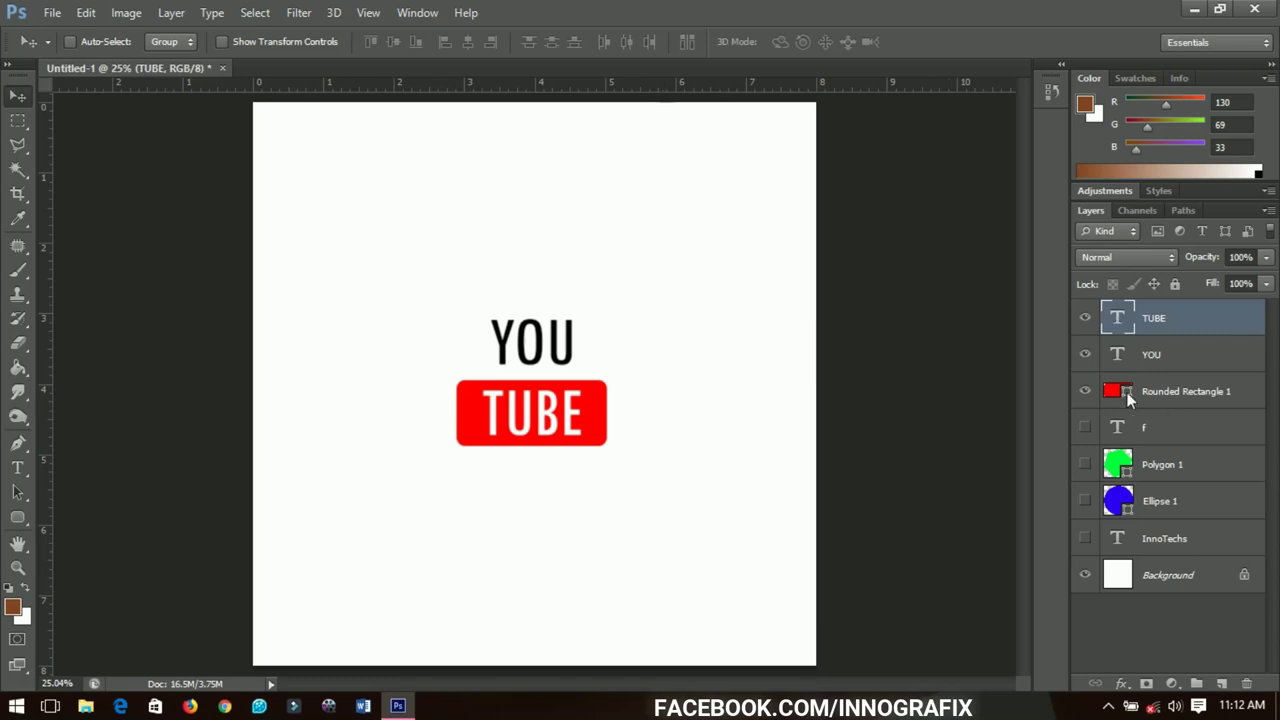
{"action": "left_click_drag", "start_coordinate": [1089, 388], "coordinate": [1086, 319]}
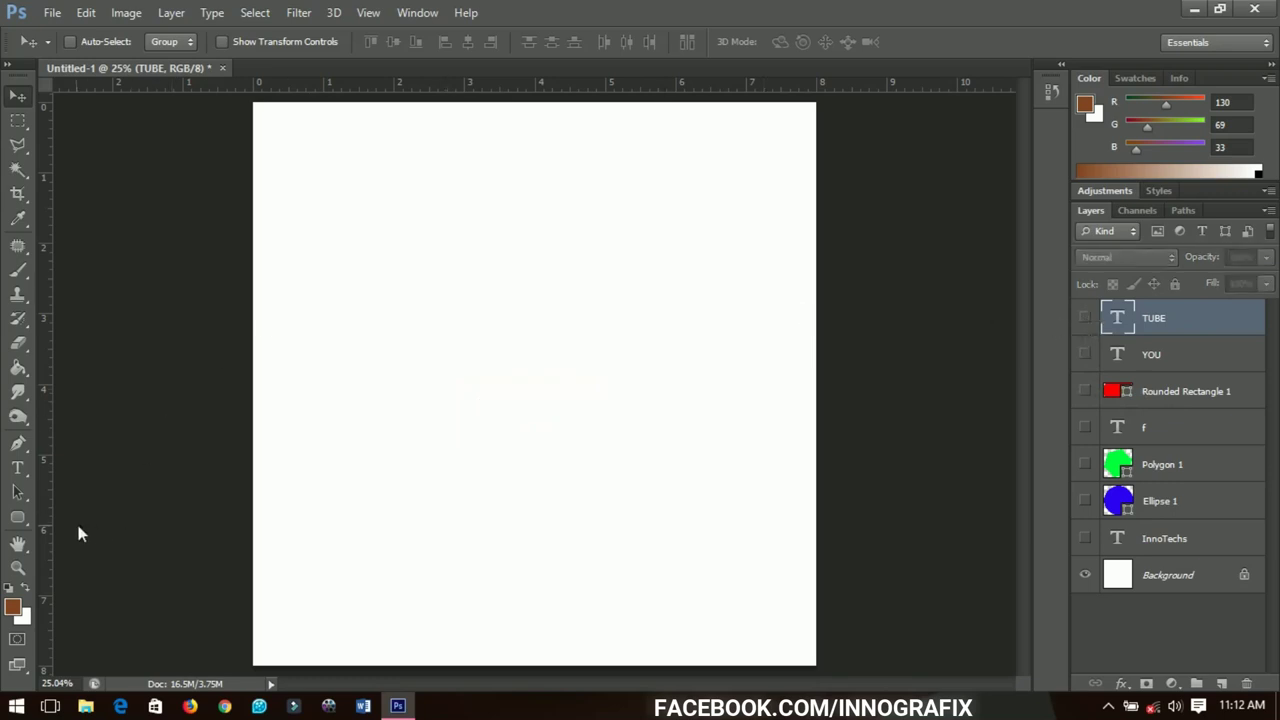
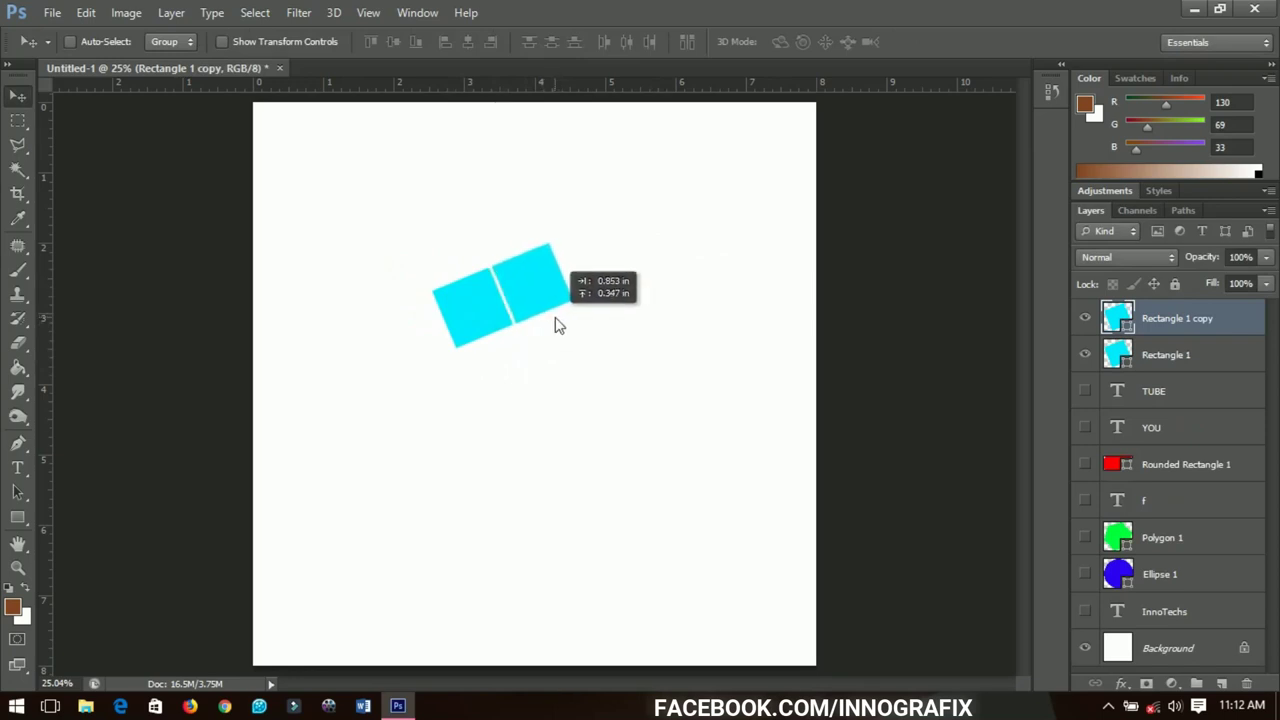
Step: Change the fill colour of the duplicated square, Rectangle 1 copy, to bright green, #00ff36
{"action": "double_click", "coordinate": [1120, 318]}
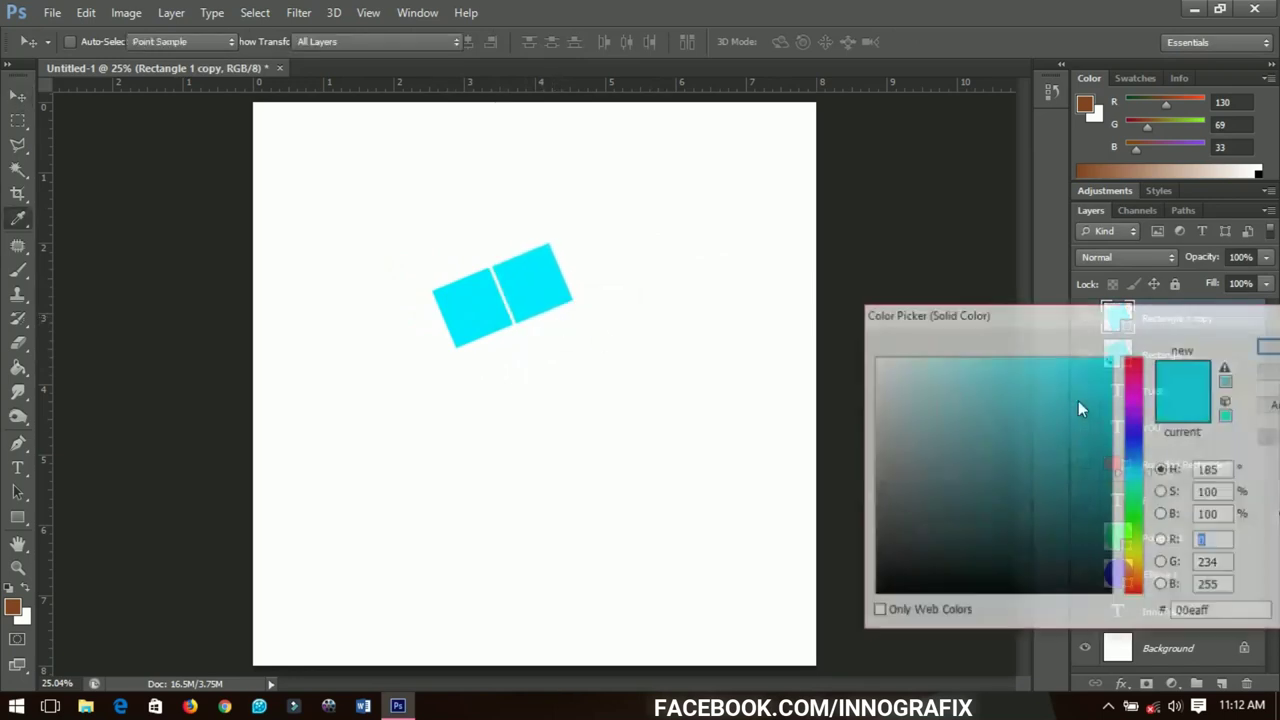
{"action": "left_click_drag", "start_coordinate": [1135, 476], "coordinate": [1135, 508]}
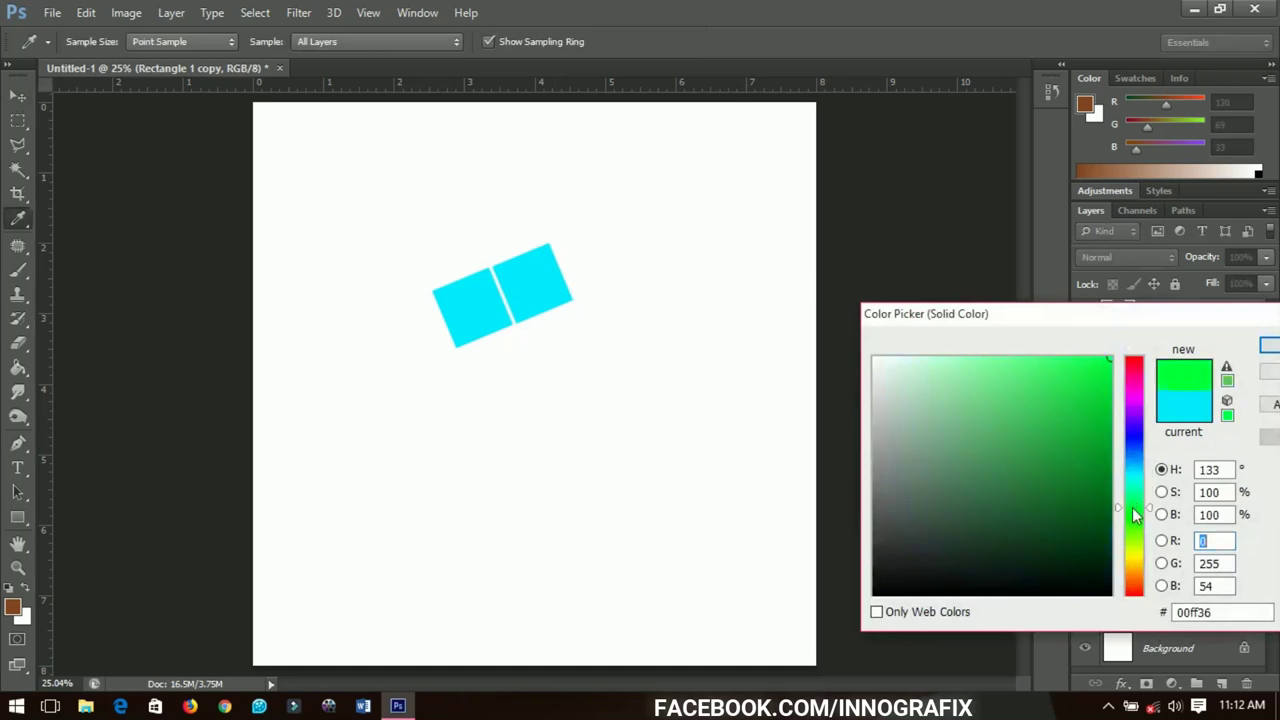
{"action": "left_click", "coordinate": [1268, 345]}
Step: Duplicate the cyan and green squares directly below the originals and nudge the copies into an evenly spaced two-by-two grid
{"action": "left_click_drag", "start_coordinate": [516, 304], "coordinate": [535, 357]}
{"action": "key", "text": "Right"}
{"action": "key", "text": "Up"}
{"action": "key", "text": "Right"}
{"action": "key", "text": "Right"}
{"action": "key", "text": "Right"}
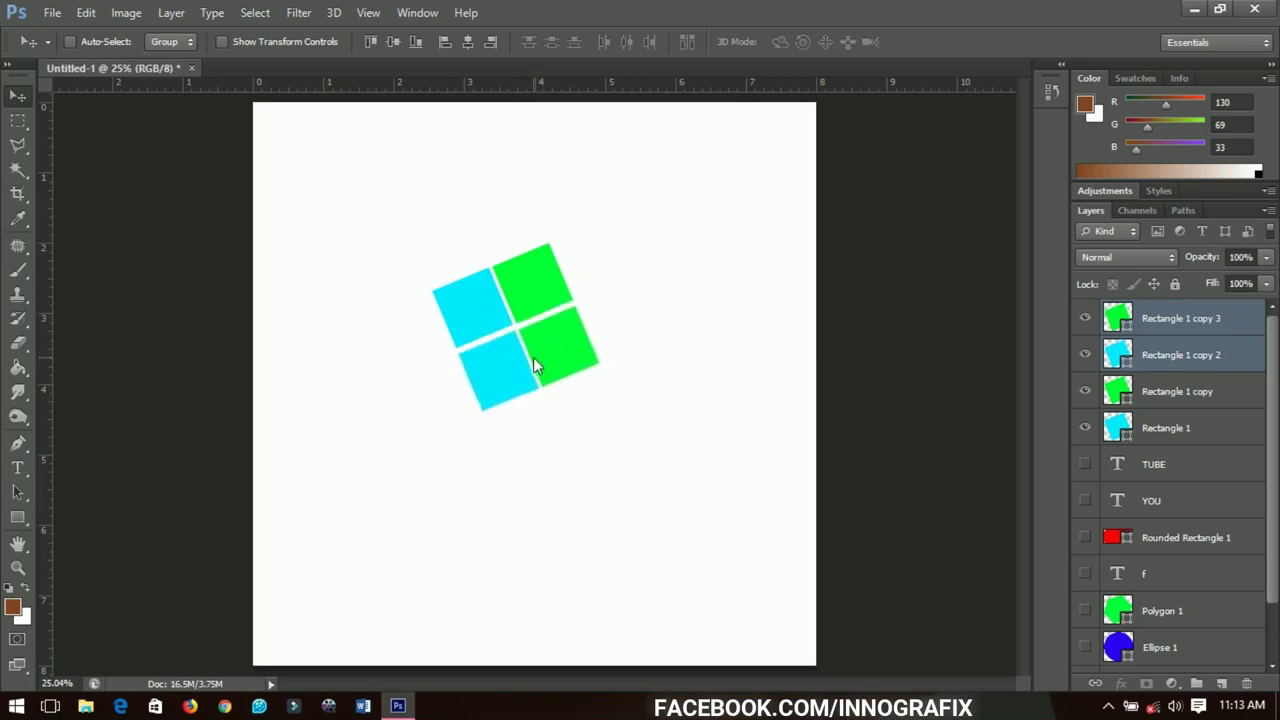
{"action": "key", "text": "Right"}
{"action": "key", "text": "Up"}
{"action": "key", "text": "Right"}
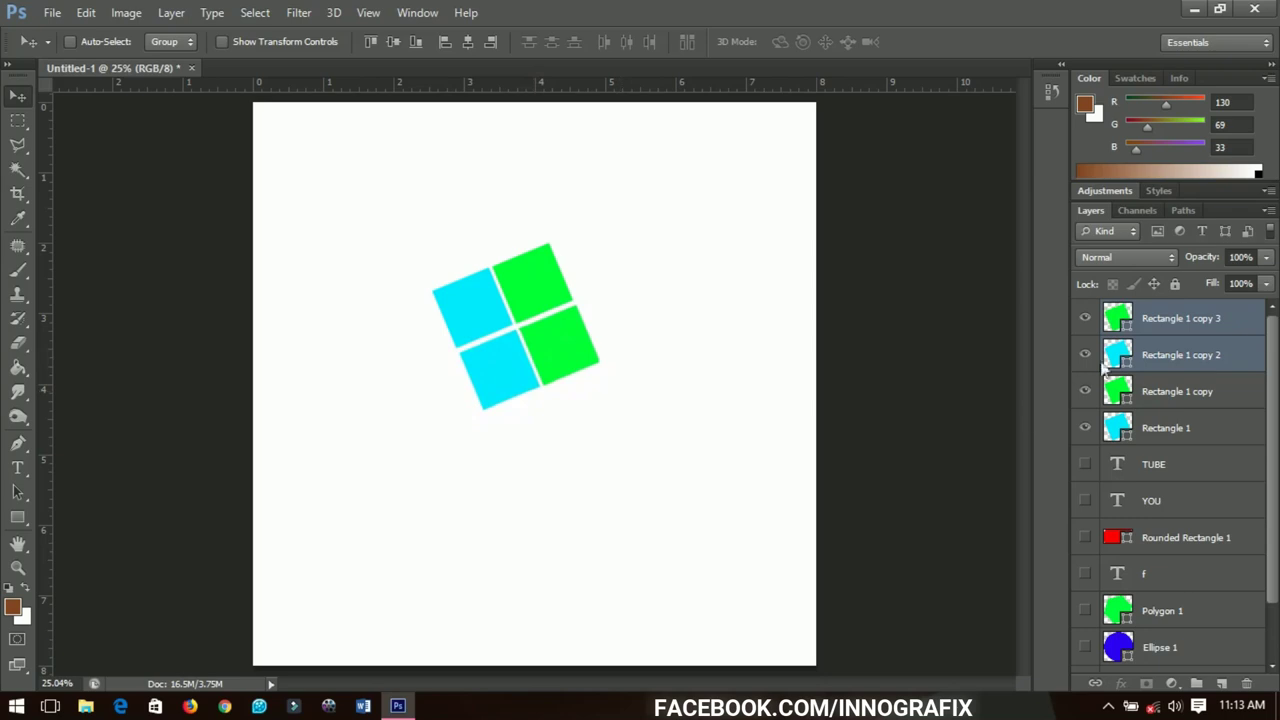
Step: Recolour the lower-left square pinkish red, #ff004e, and the lower-right square orange
{"action": "double_click", "coordinate": [1122, 360]}
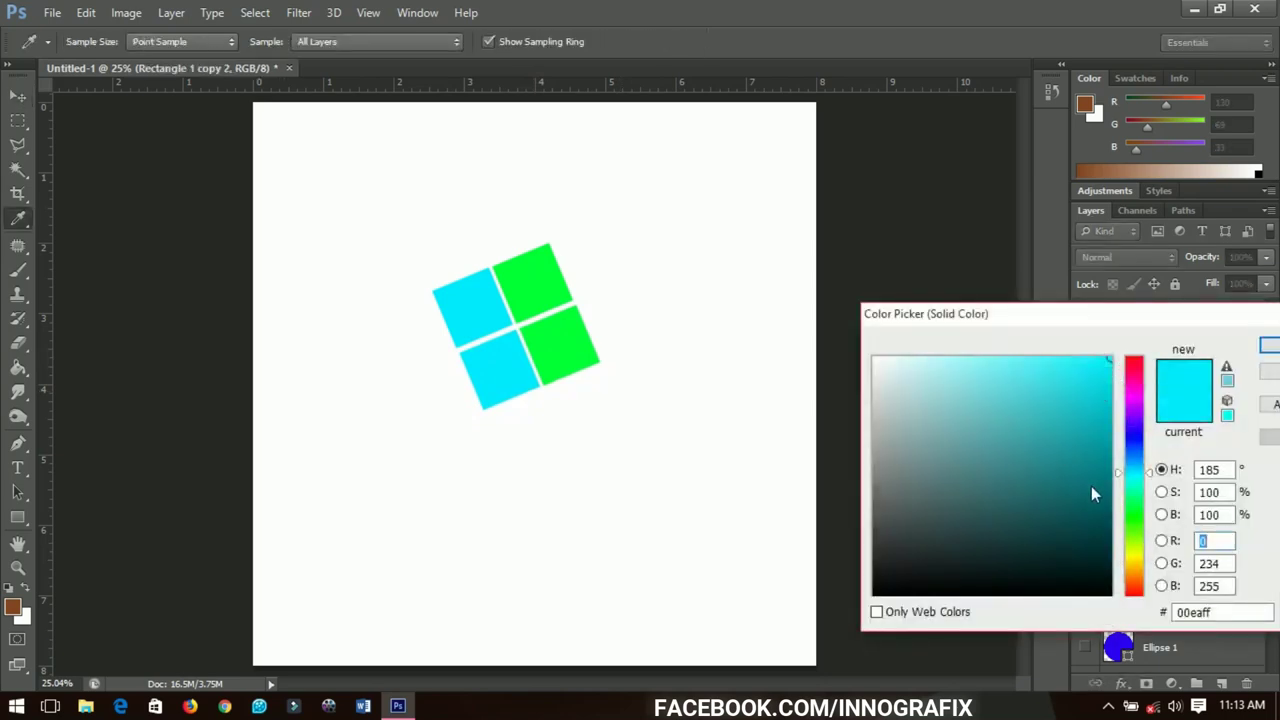
{"action": "left_click_drag", "start_coordinate": [1126, 468], "coordinate": [1128, 368]}
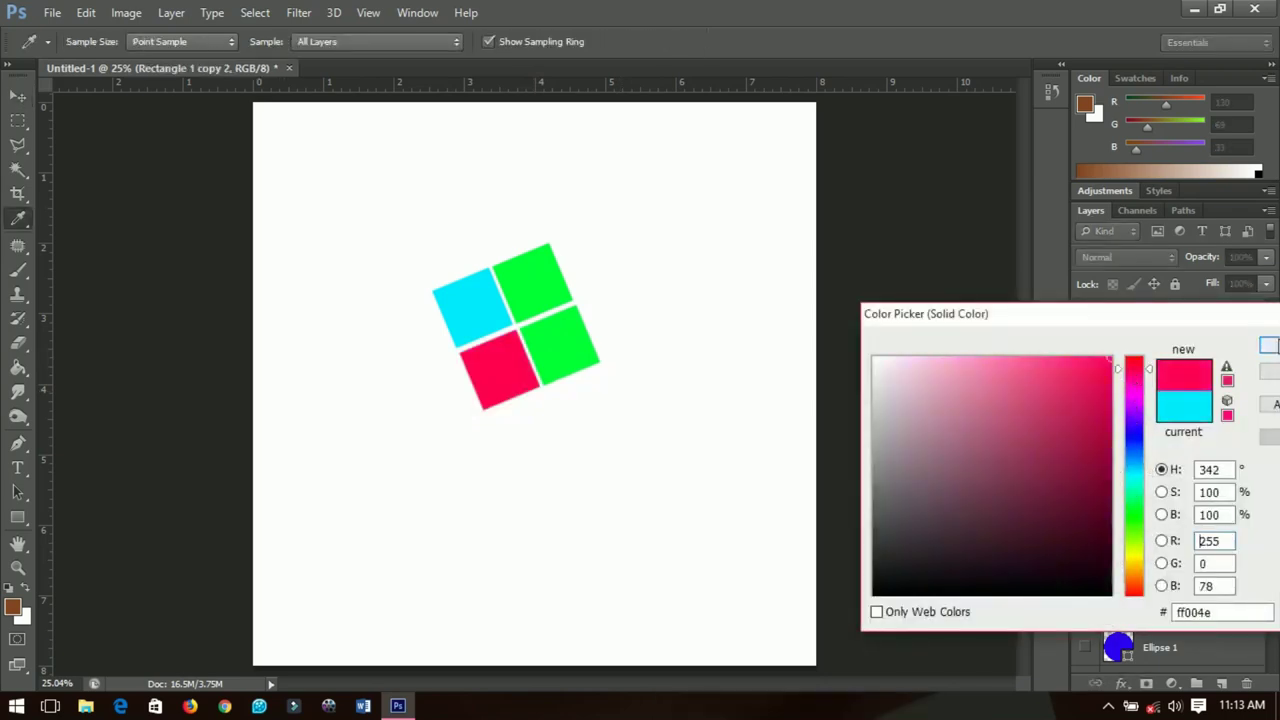
{"action": "left_click", "coordinate": [1274, 346]}
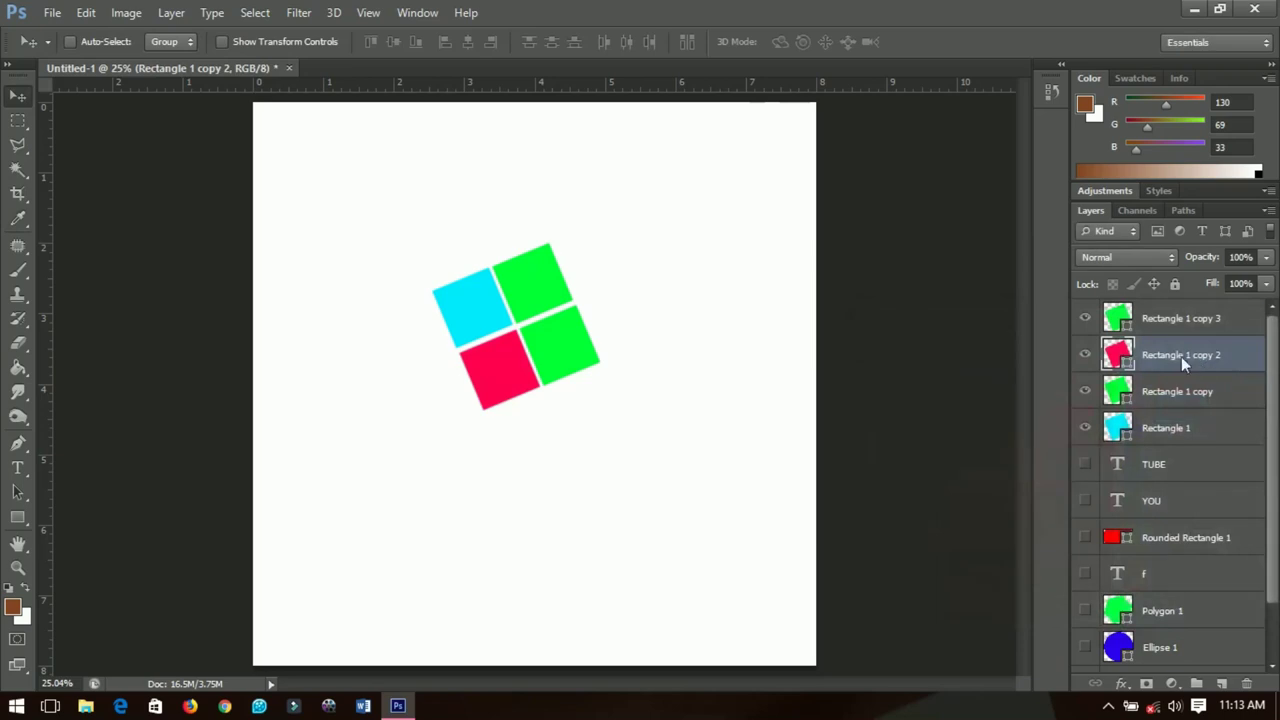
{"action": "double_click", "coordinate": [1124, 322]}
{"action": "left_click_drag", "start_coordinate": [1139, 522], "coordinate": [1137, 577]}
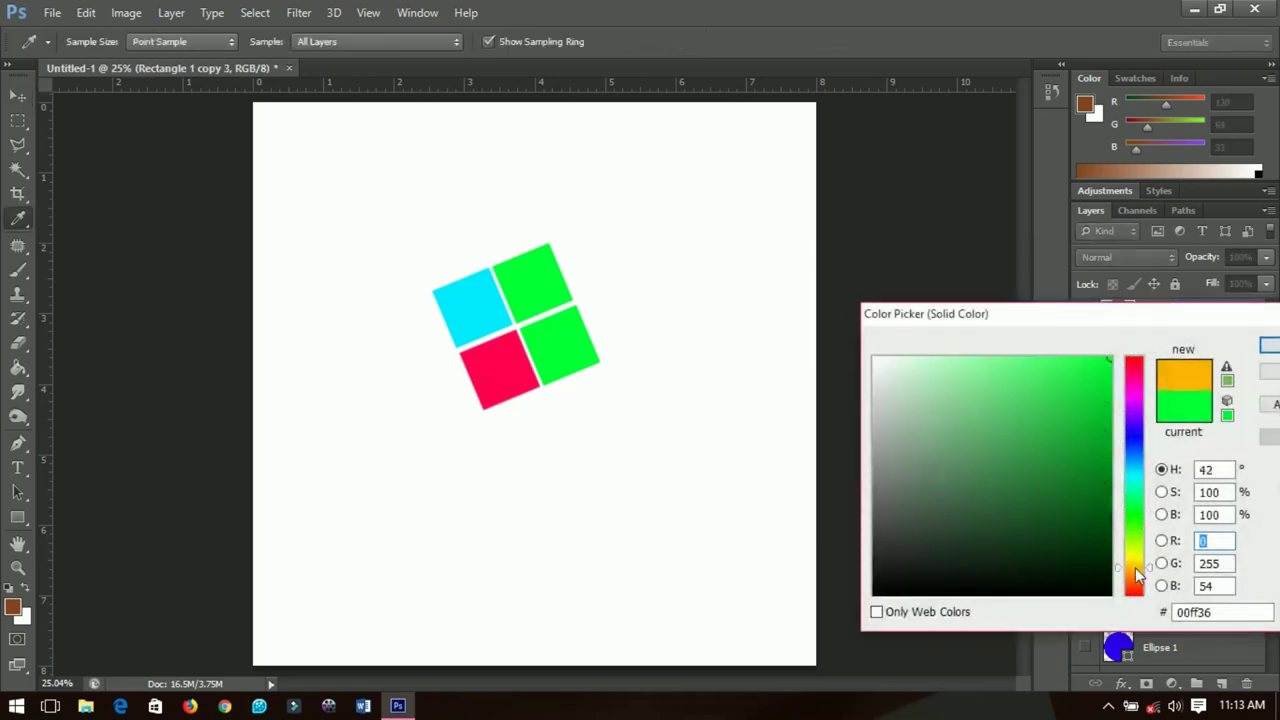
{"action": "left_click", "coordinate": [1270, 345]}
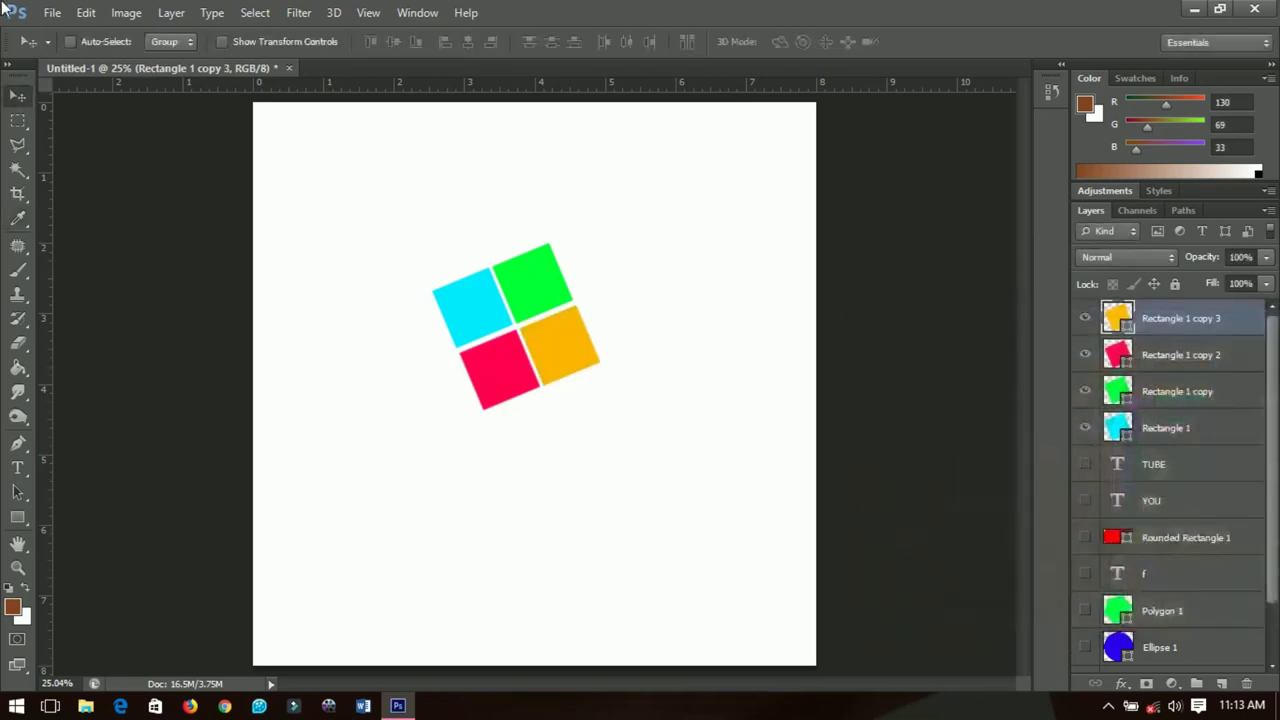
Step: Select all four square layers, move them to the canvas centre and rotate them counterclockwise into a diamond arrangement
{"action": "left_click", "coordinate": [1172, 424], "text": "shift"}
{"action": "left_click_drag", "start_coordinate": [563, 351], "coordinate": [584, 411]}
{"action": "key", "text": "ctrl+t"}
{"action": "left_click_drag", "start_coordinate": [708, 442], "coordinate": [721, 360]}
{"action": "double_click", "coordinate": [566, 402]}
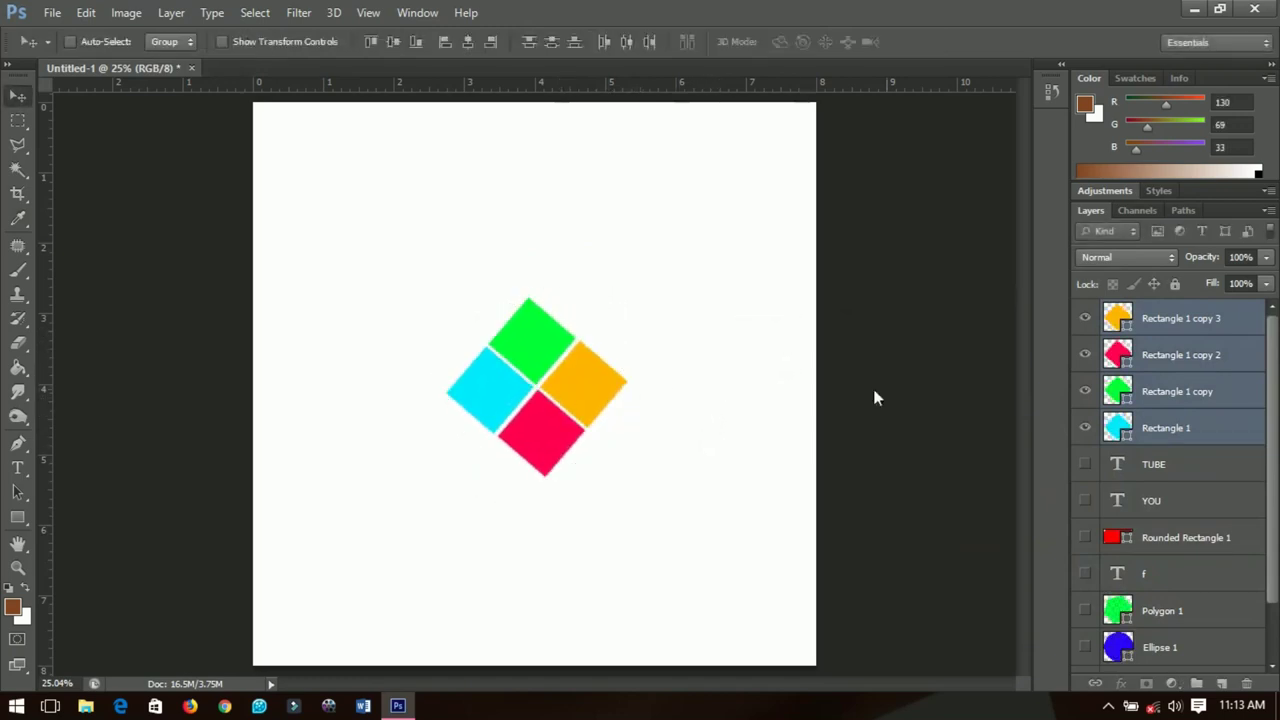
Step: Draw an ellipse about 192 × 172 px over the centre of the diamond emblem and fill it white, #ffffff
{"action": "left_click", "coordinate": [1207, 314]}
{"action": "left_click_drag", "start_coordinate": [14, 518], "coordinate": [51, 518]}
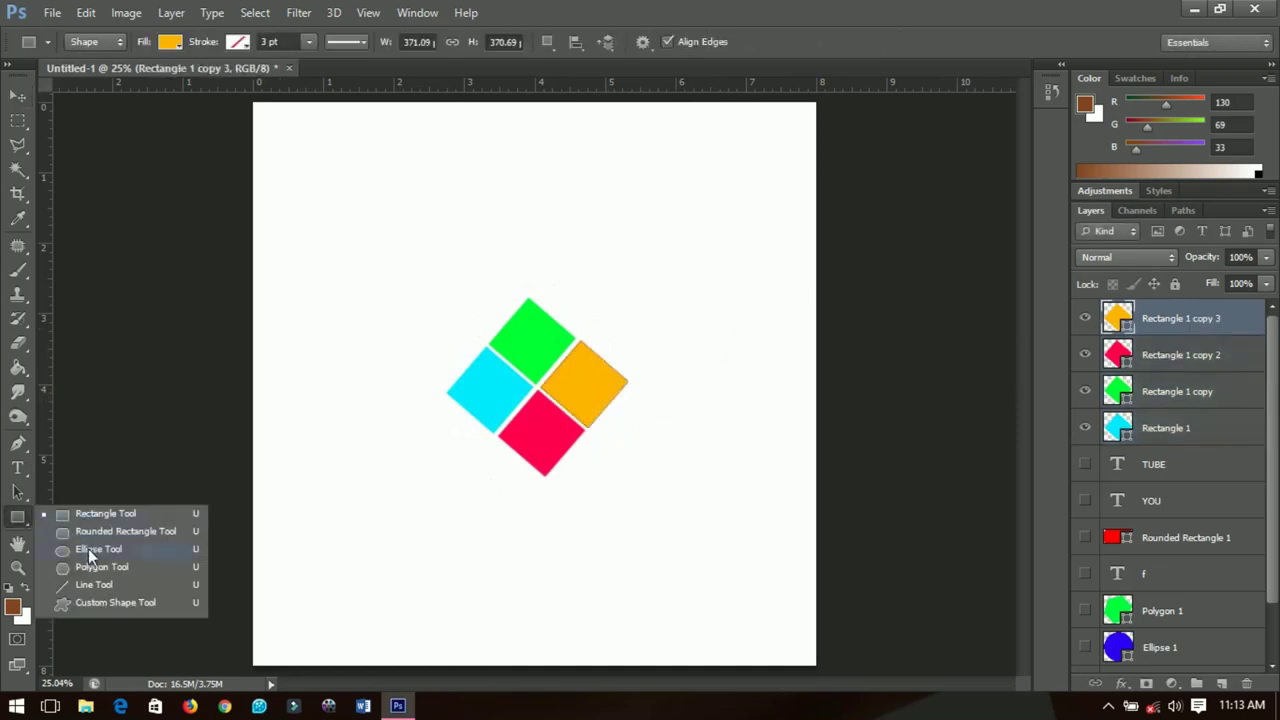
{"action": "left_click", "coordinate": [88, 548]}
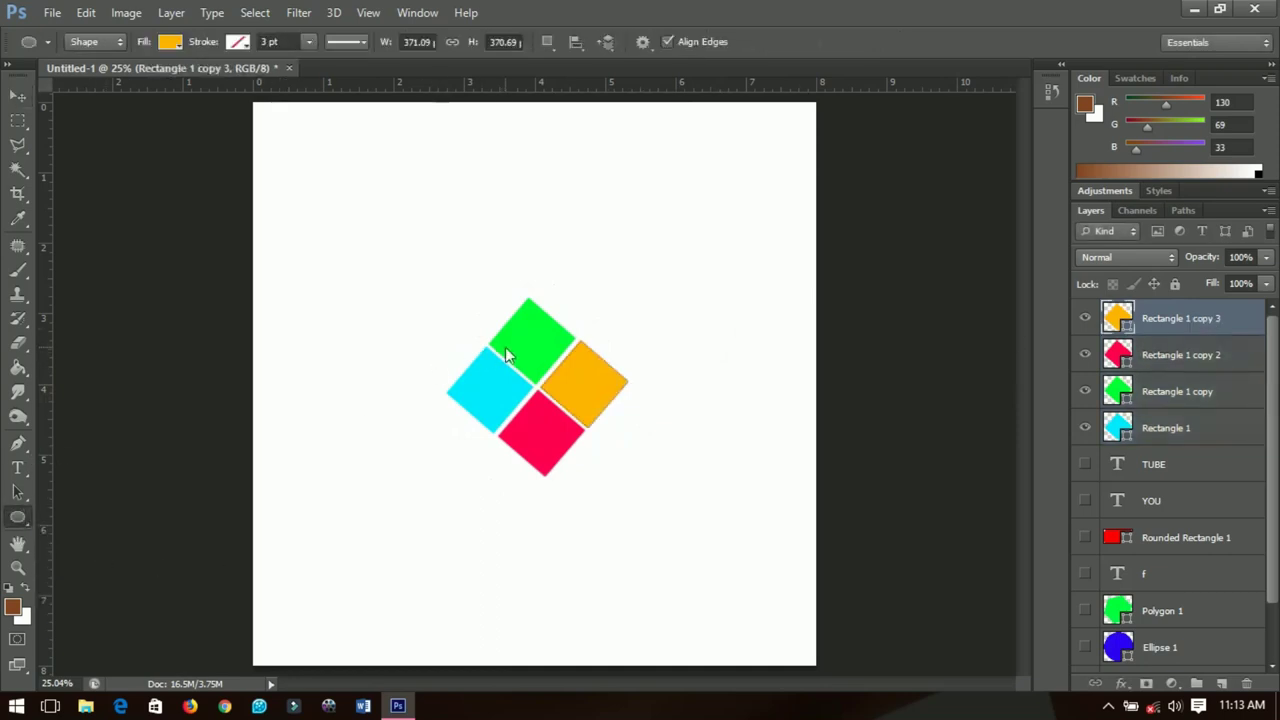
{"action": "left_click_drag", "start_coordinate": [514, 367], "coordinate": [560, 411]}
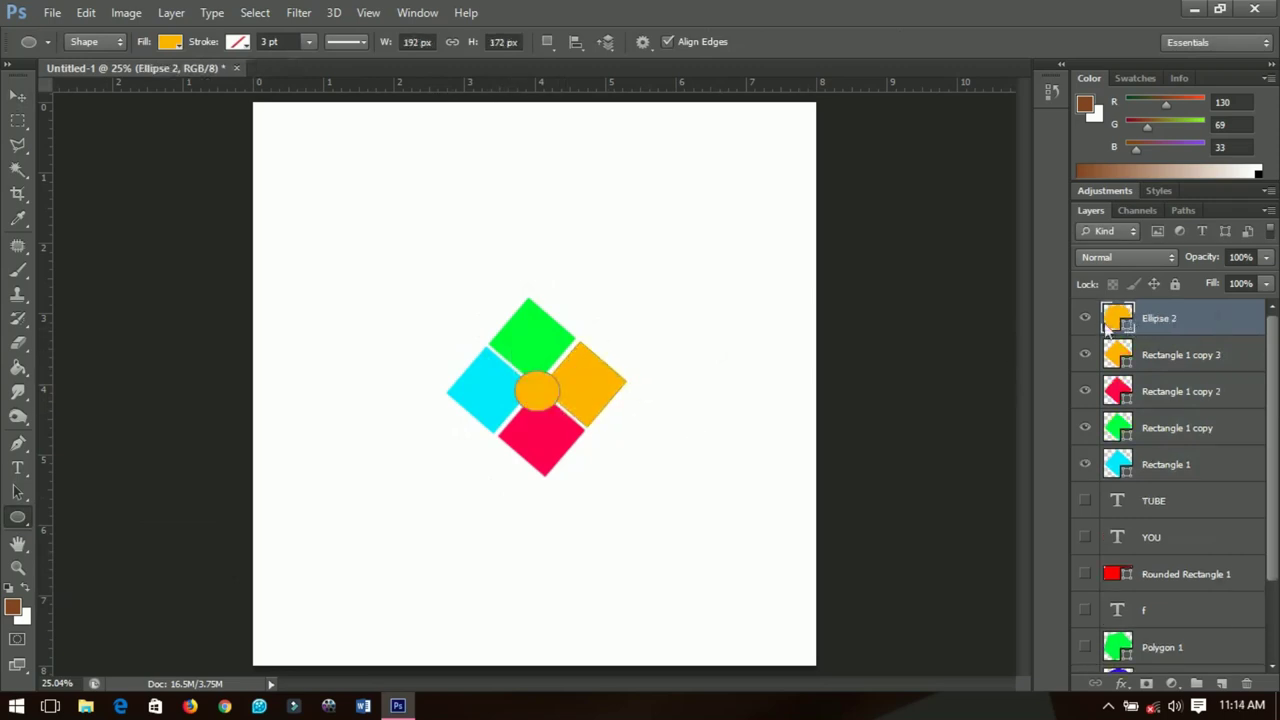
{"action": "double_click", "coordinate": [1126, 324]}
{"action": "left_click_drag", "start_coordinate": [932, 410], "coordinate": [873, 357]}
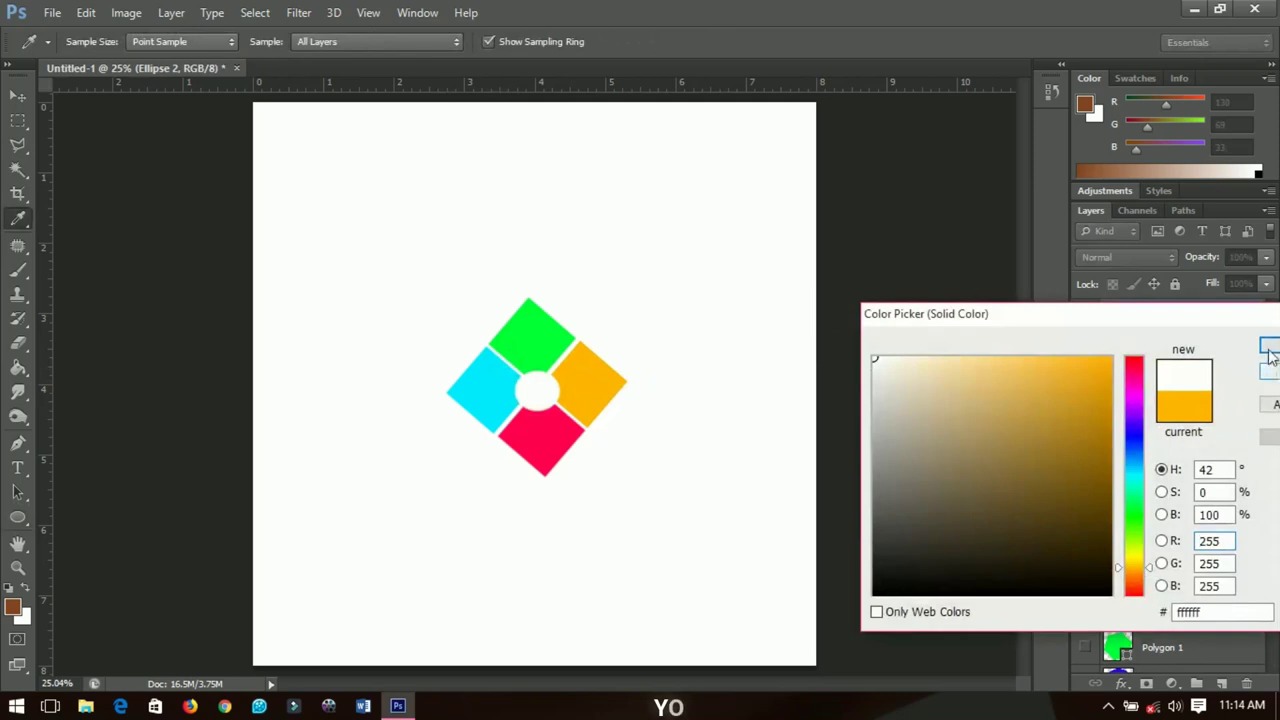
{"action": "key", "text": "Return"}
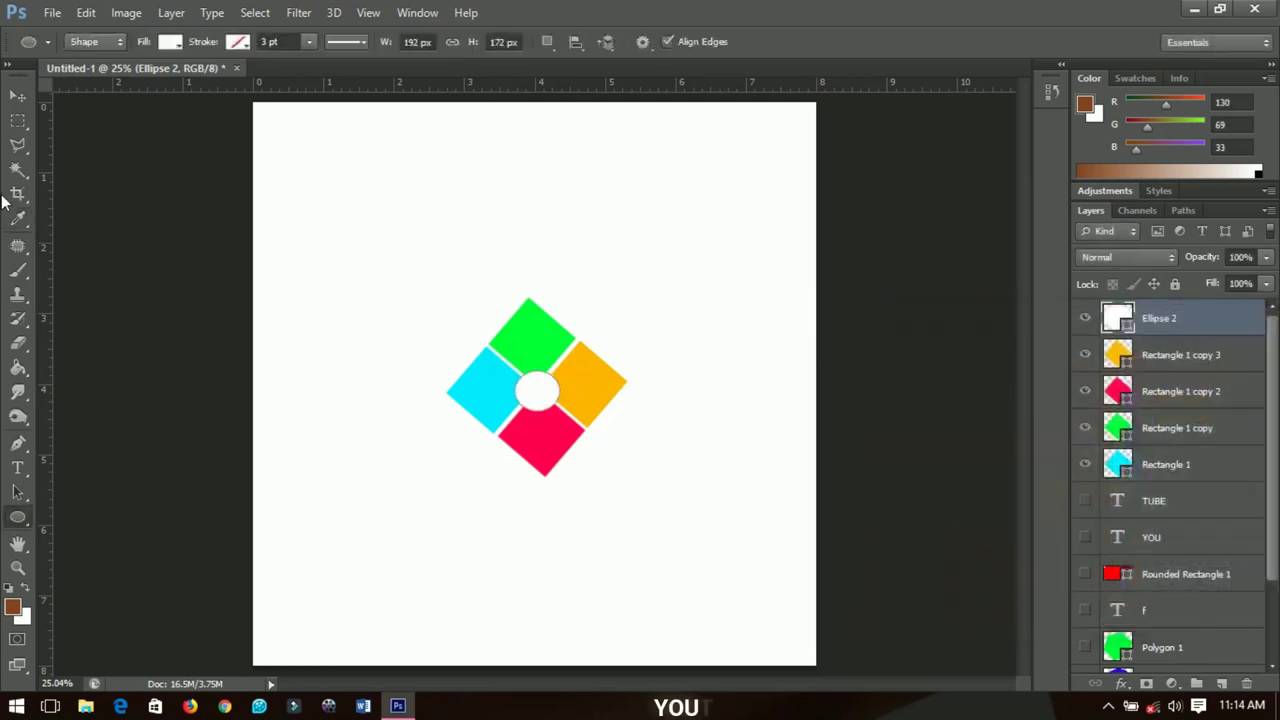
Step: Group the white ellipse with the four square layers and hide the group
{"action": "left_click", "coordinate": [17, 95]}
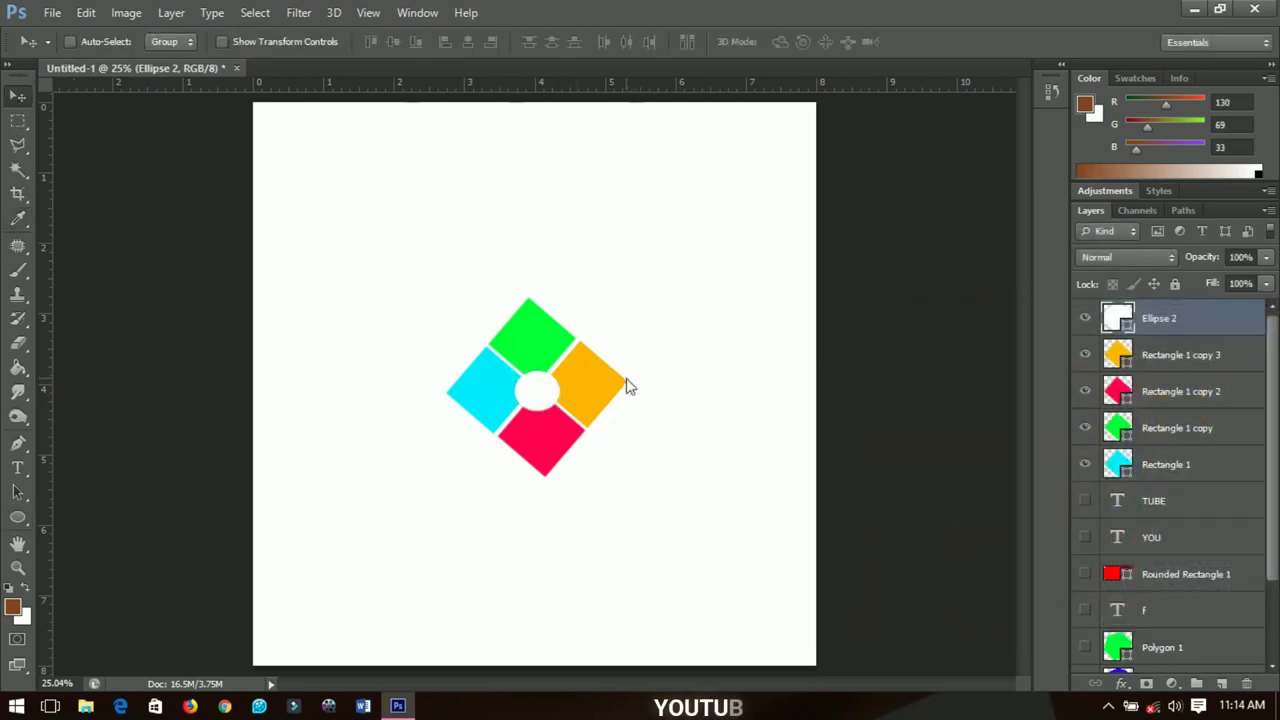
{"action": "left_click", "coordinate": [1184, 466], "text": "shift"}
{"action": "key", "text": "ctrl+g"}
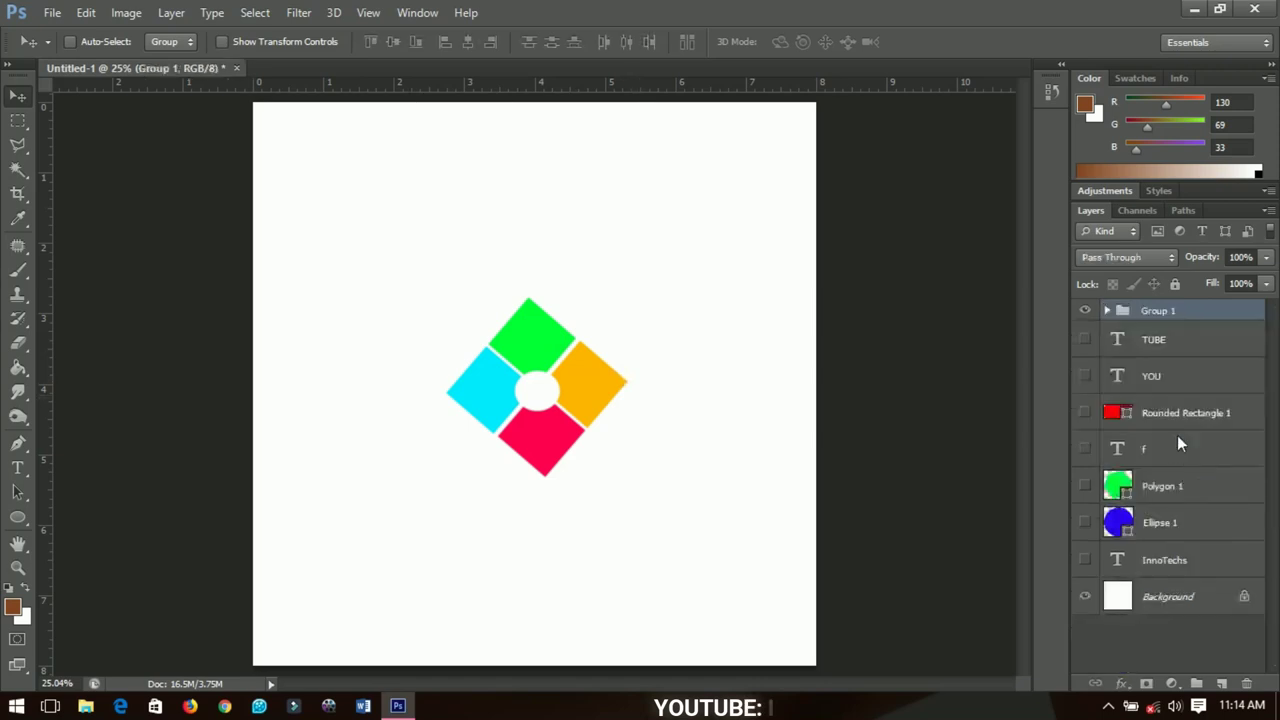
{"action": "left_click", "coordinate": [1085, 313]}
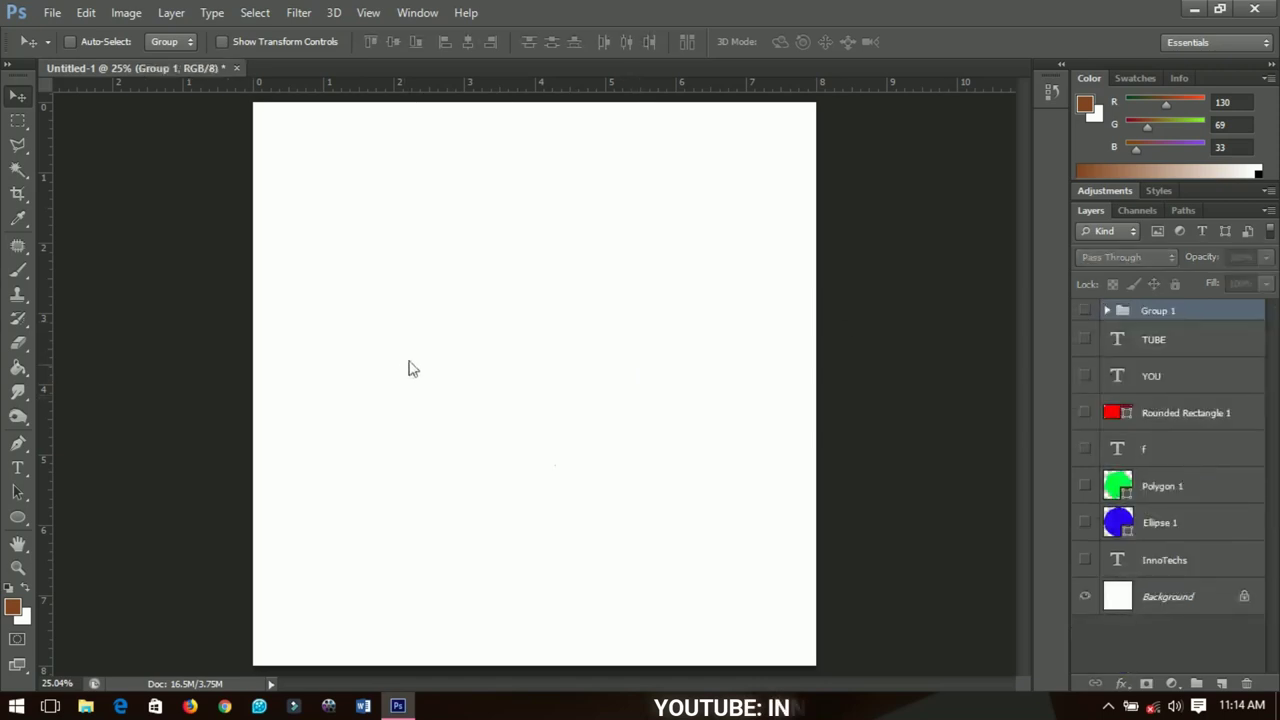
Step: Draw a rectangle about 1322 × 392 px across the middle of the canvas and set its layer fill to 0%
{"action": "left_click", "coordinate": [17, 517]}
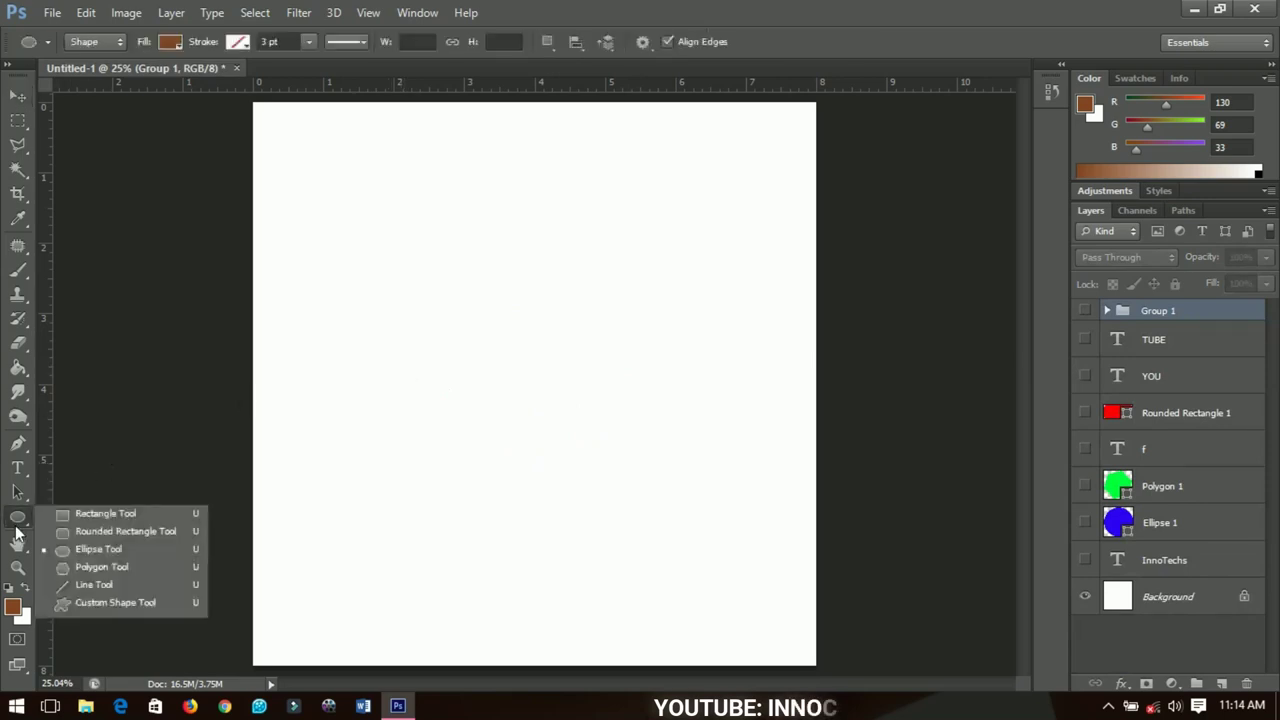
{"action": "left_click", "coordinate": [98, 516]}
{"action": "left_click_drag", "start_coordinate": [378, 324], "coordinate": [689, 416]}
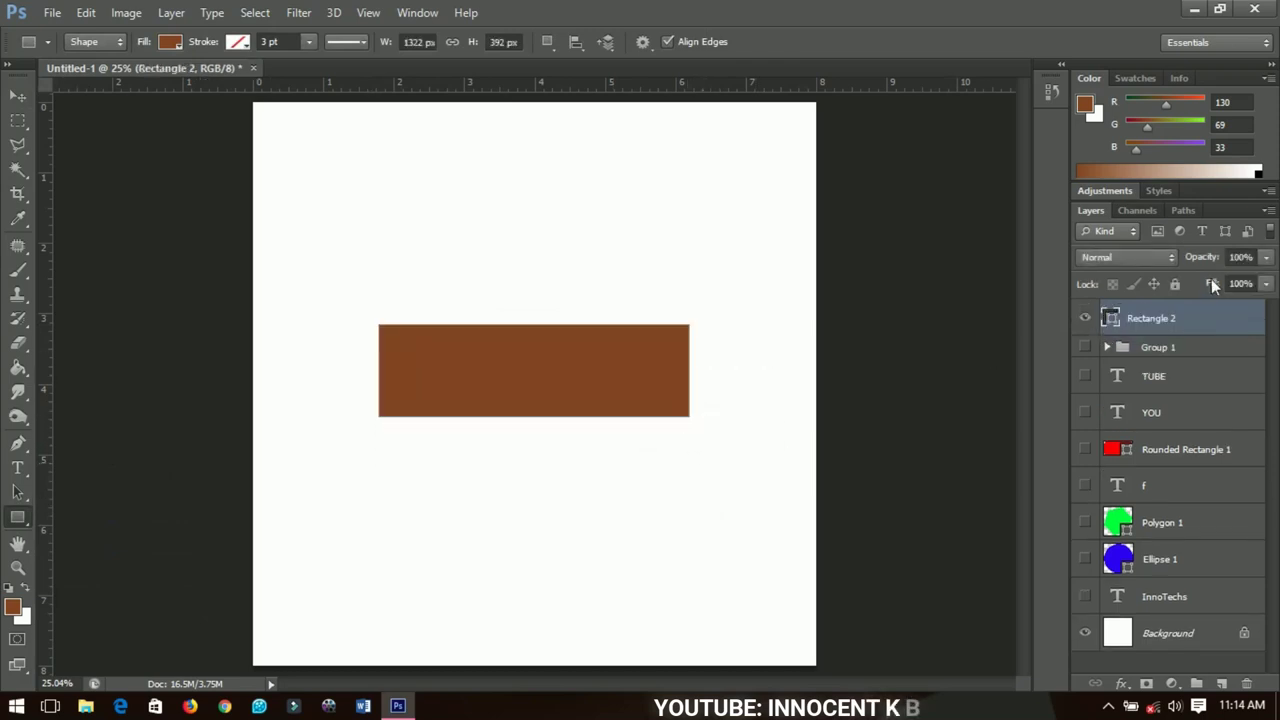
{"action": "left_click_drag", "start_coordinate": [1212, 285], "coordinate": [971, 283]}
Step: Add a 4 px black outside stroke to the Rectangle 2 layer
{"action": "right_click", "coordinate": [1202, 318]}
{"action": "left_click", "coordinate": [857, 116]}
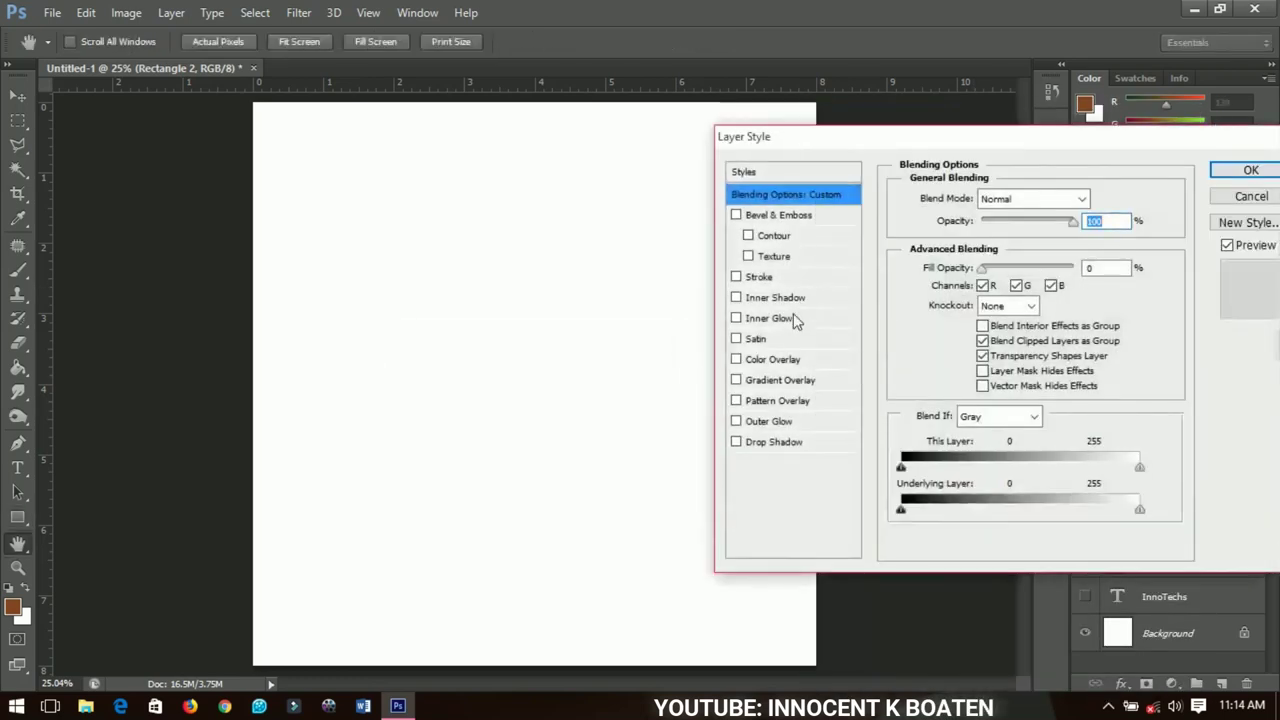
{"action": "left_click", "coordinate": [857, 279]}
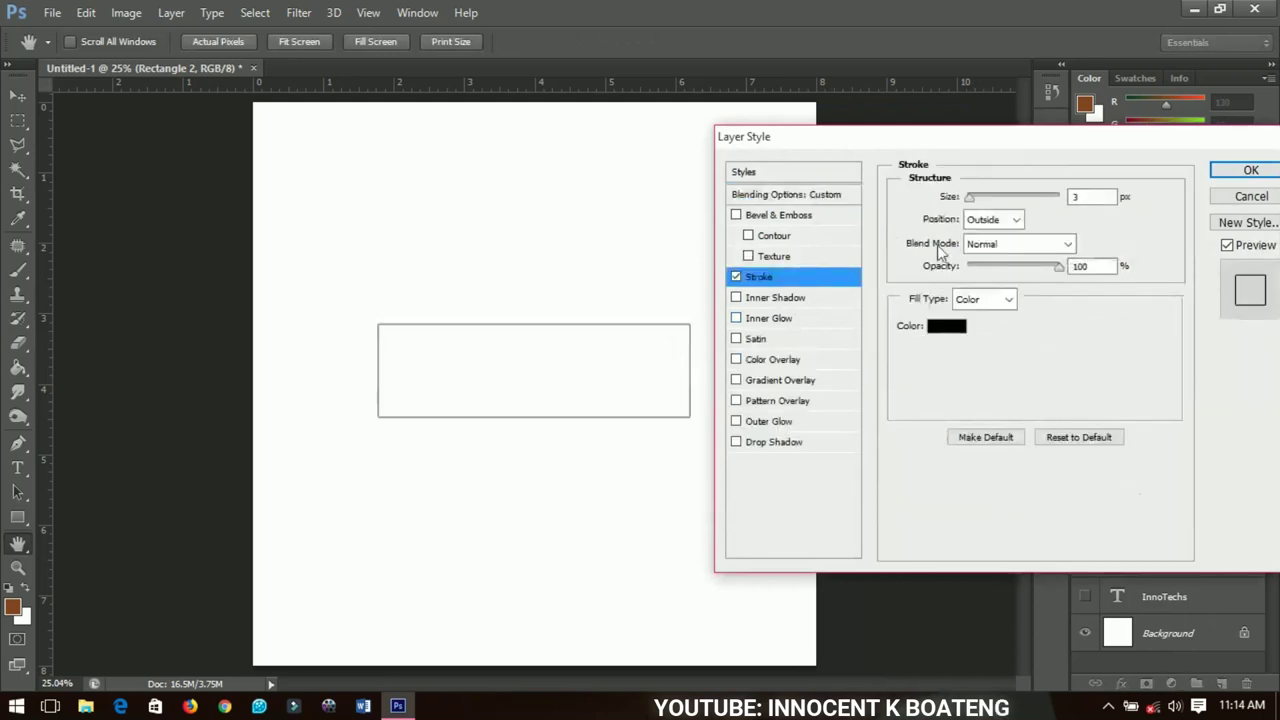
{"action": "left_click_drag", "start_coordinate": [966, 197], "coordinate": [970, 198]}
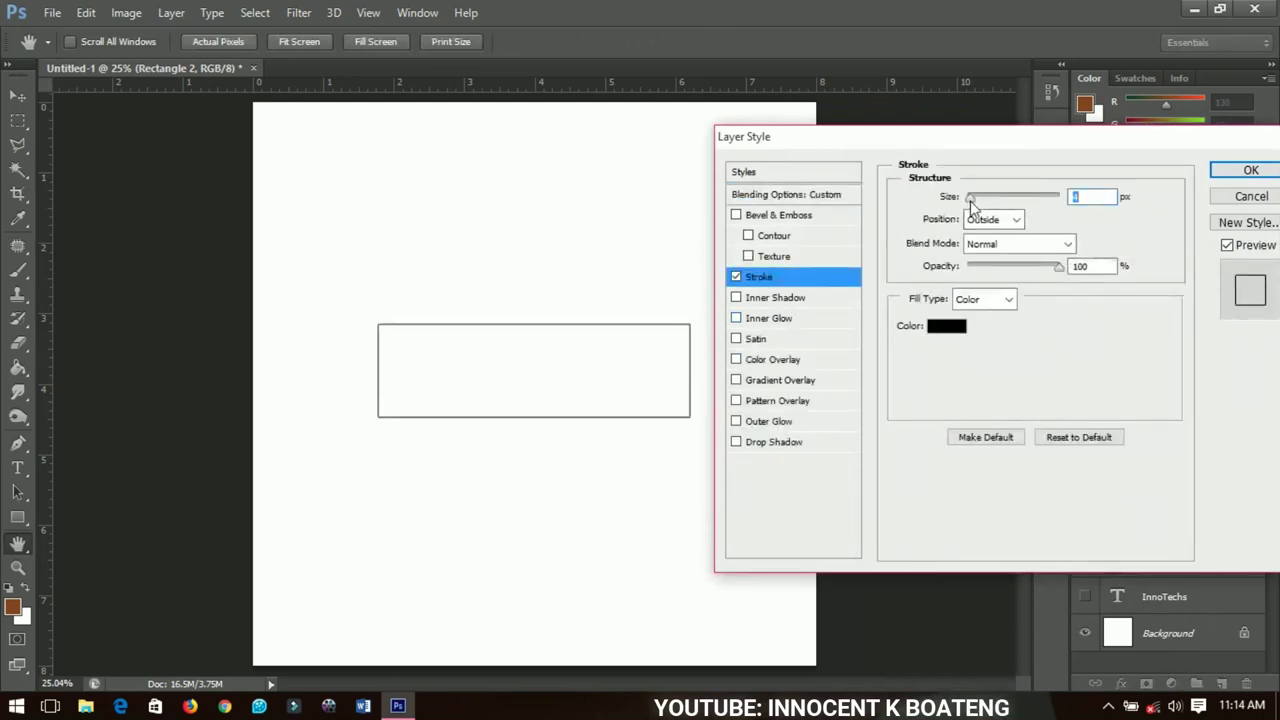
{"action": "left_click", "coordinate": [1250, 170]}
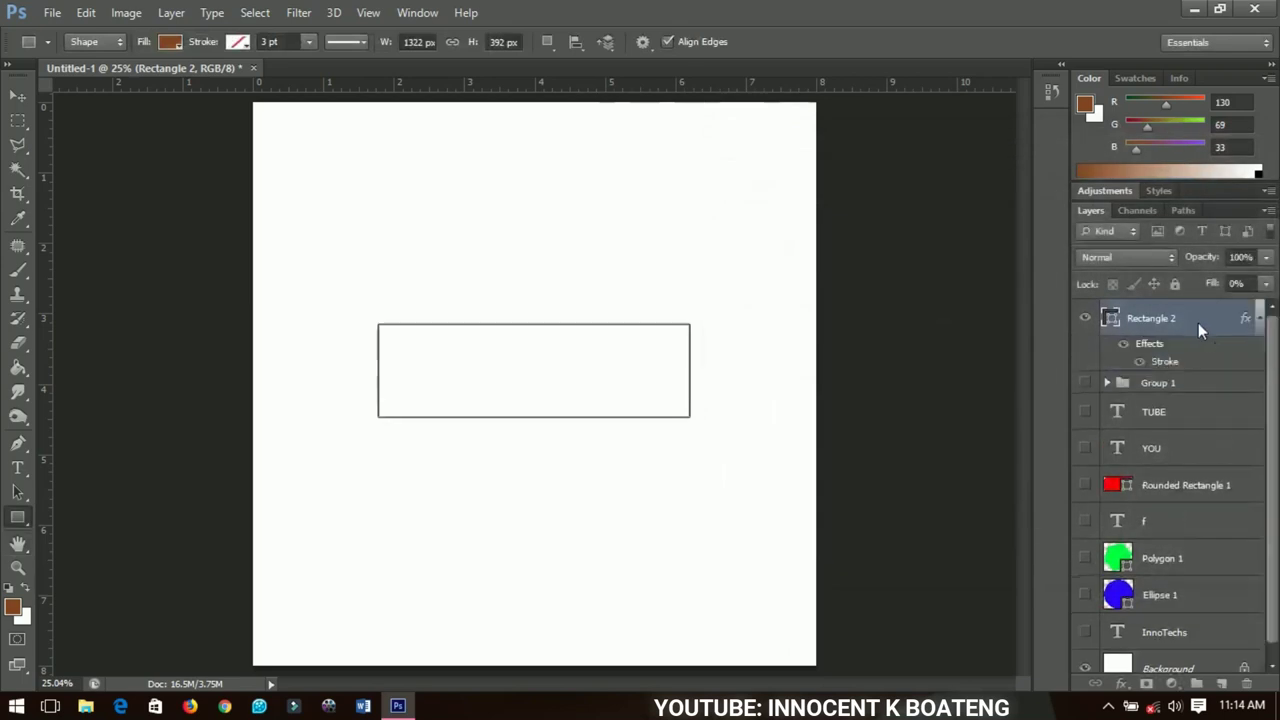
Step: Rasterize the rectangle's layer style and delete the middle section of its lower edge to leave an open frame
{"action": "right_click", "coordinate": [1204, 320]}
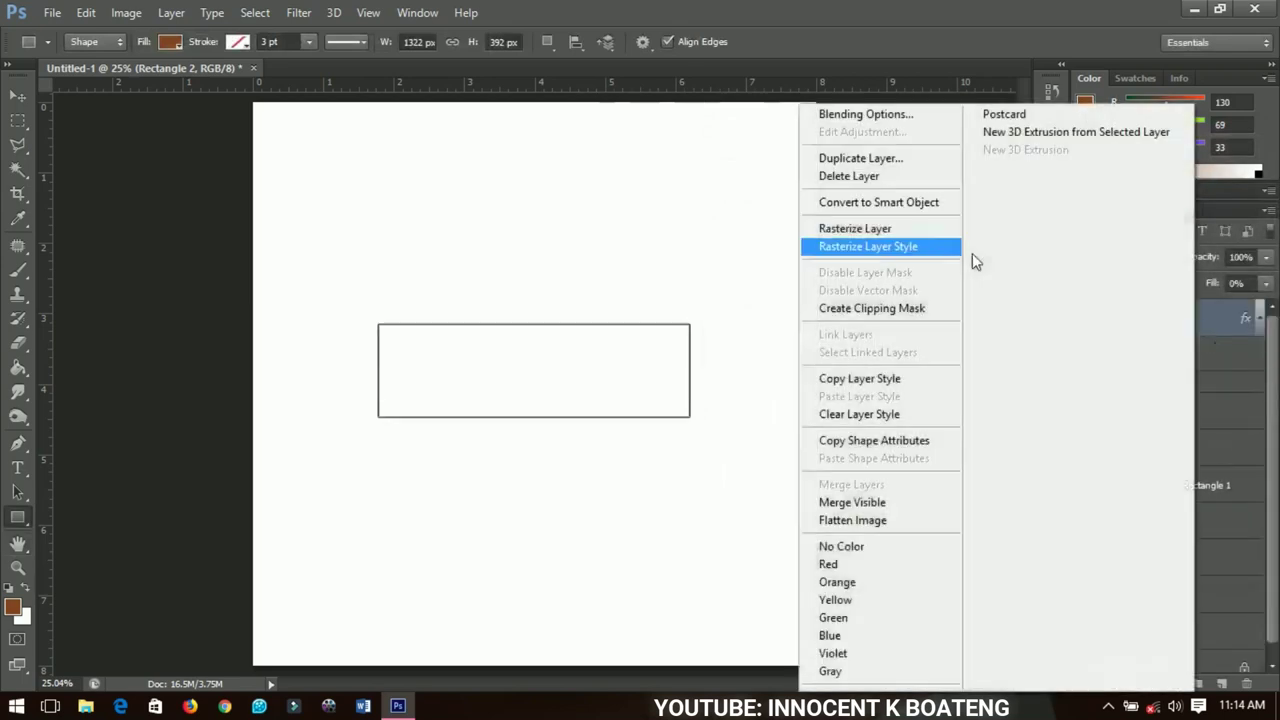
{"action": "left_click", "coordinate": [895, 248]}
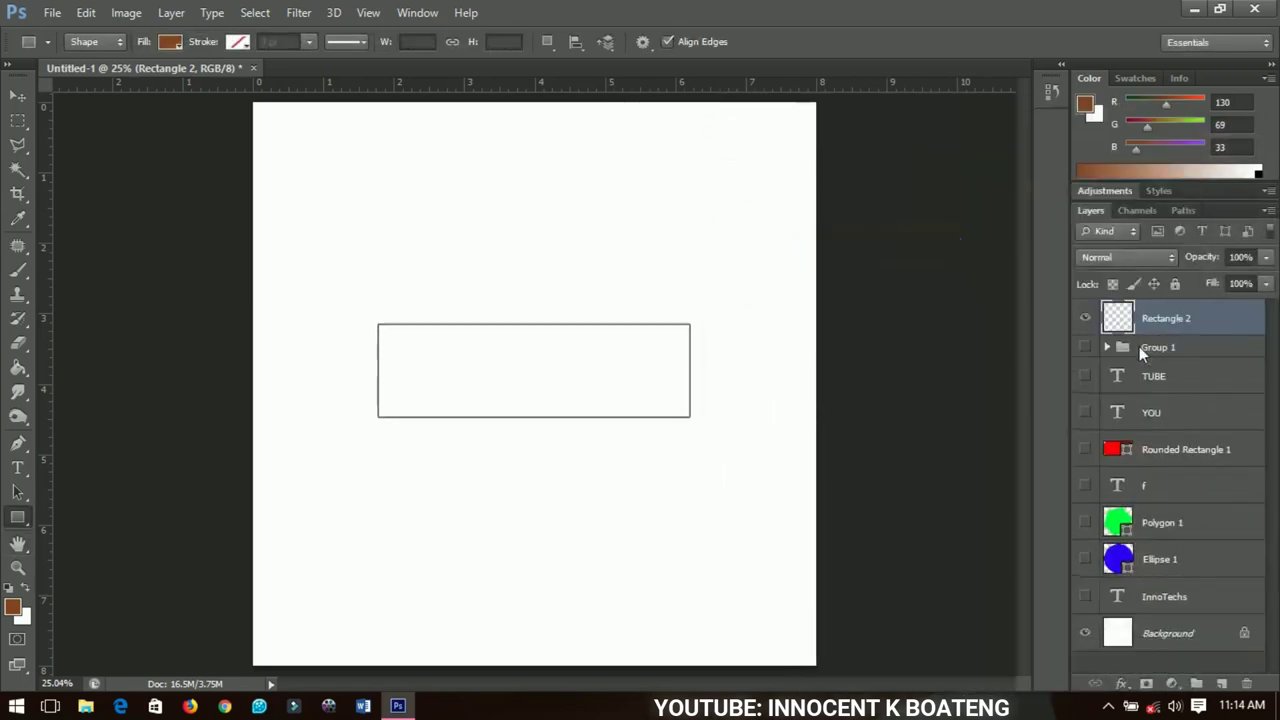
{"action": "left_click", "coordinate": [20, 128]}
{"action": "left_click", "coordinate": [99, 121]}
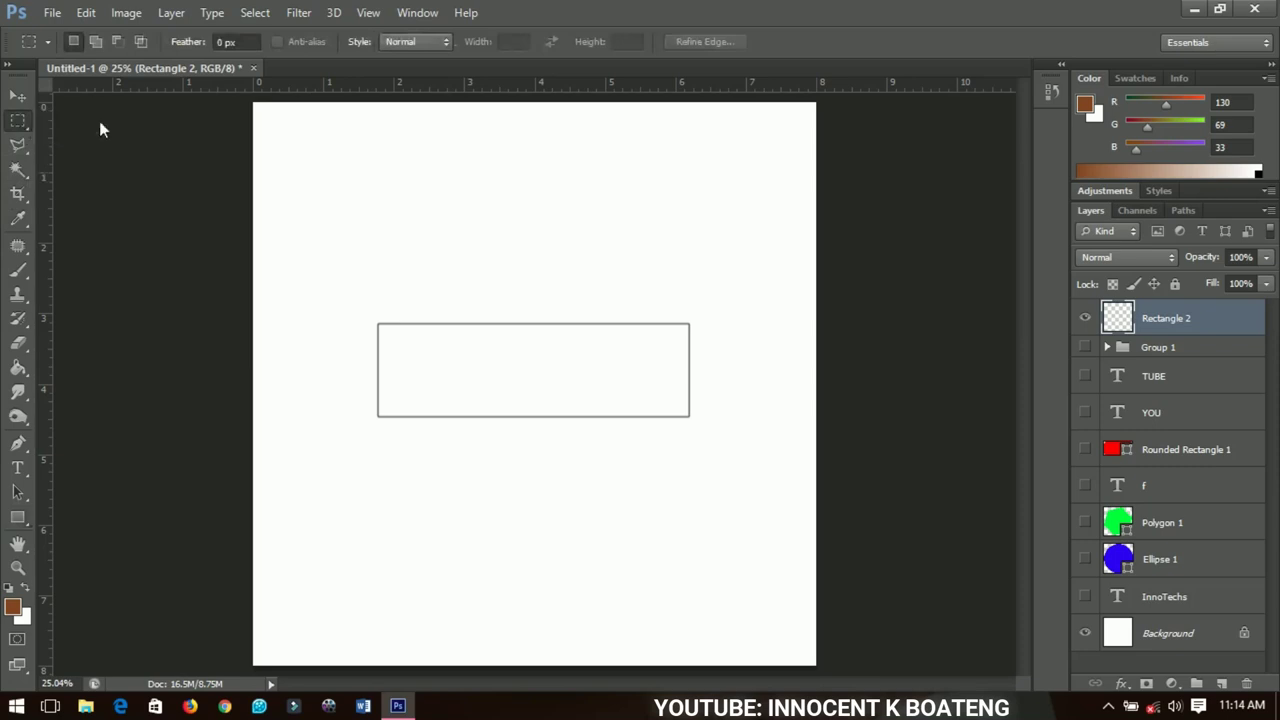
{"action": "left_click_drag", "start_coordinate": [441, 397], "coordinate": [628, 447]}
{"action": "key", "text": "Delete"}
{"action": "key", "text": "ctrl+d"}
{"action": "key", "text": "t"}
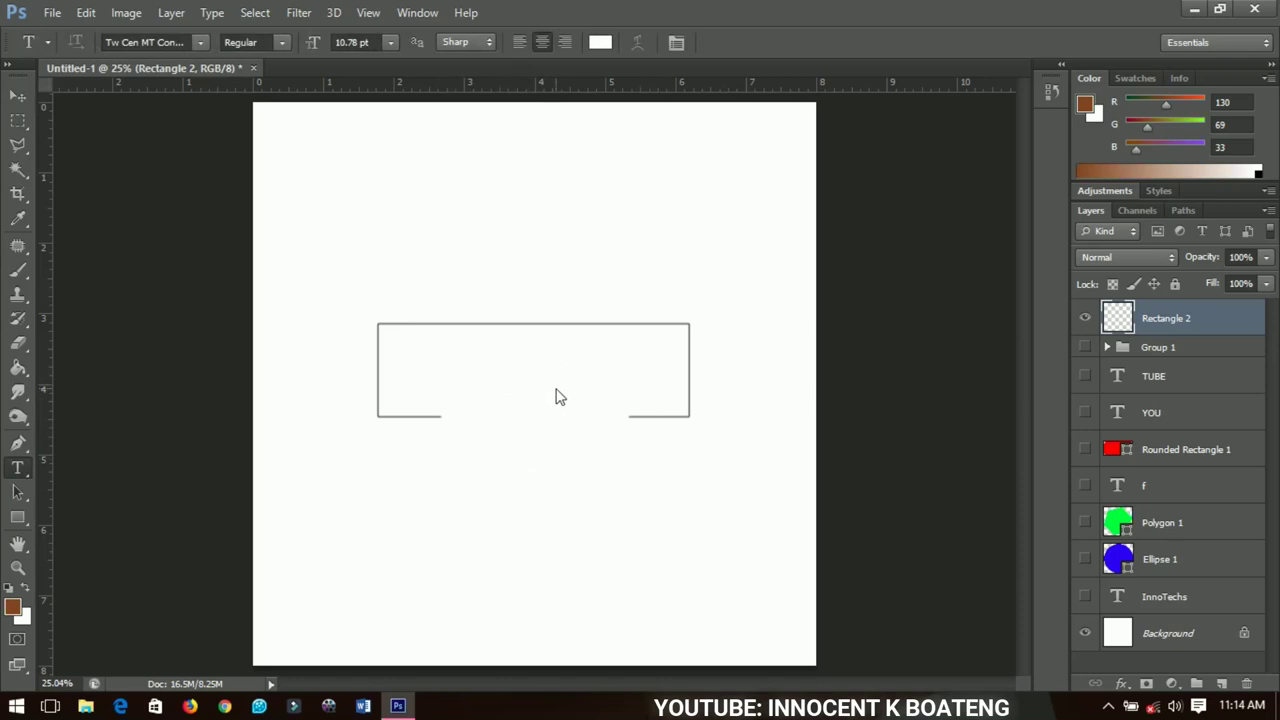
Step: Hide the open frame layer and draw a circle about 906 px in diameter near the canvas centre
{"action": "left_click", "coordinate": [18, 95]}
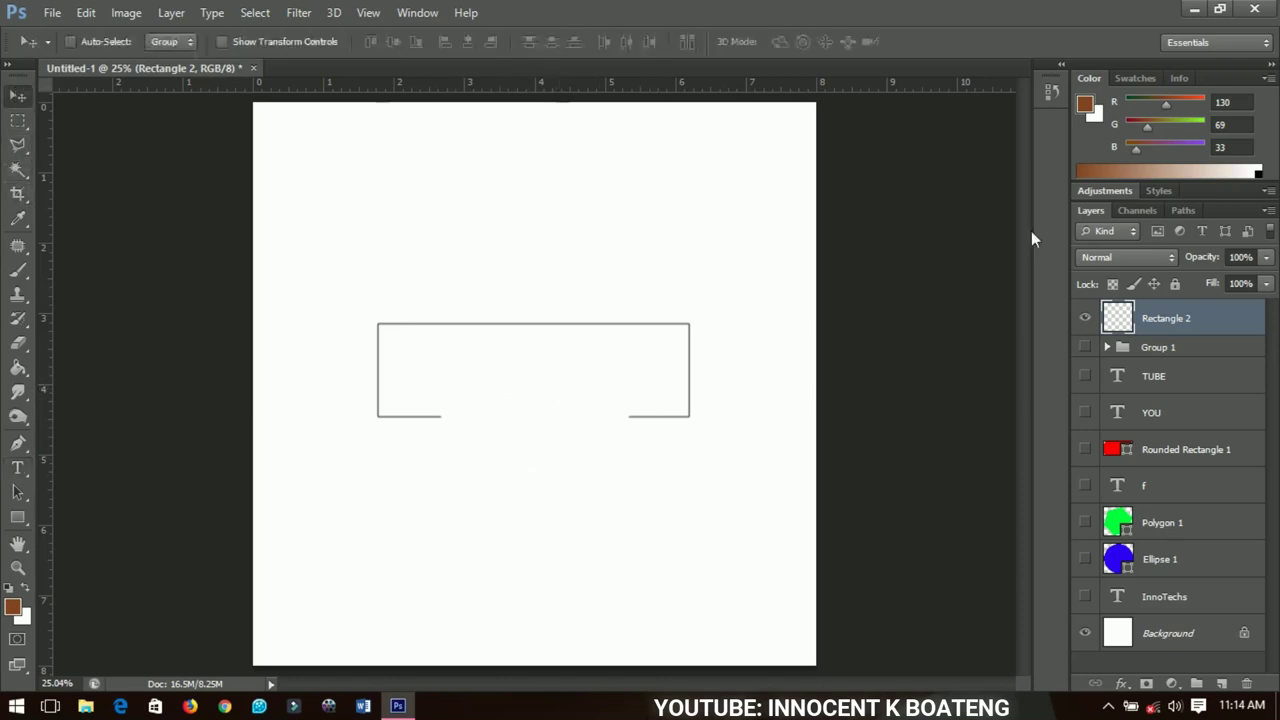
{"action": "left_click", "coordinate": [1085, 318]}
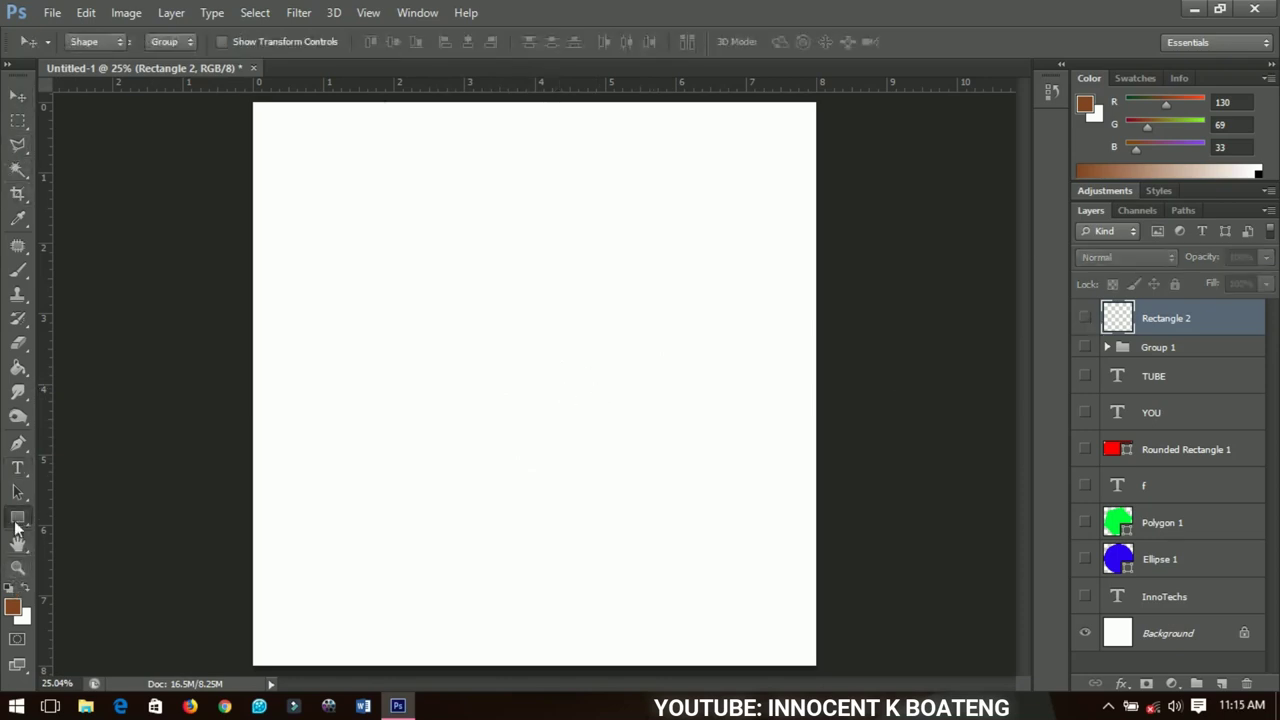
{"action": "left_click_drag", "start_coordinate": [18, 517], "coordinate": [83, 525]}
{"action": "left_click", "coordinate": [99, 548]}
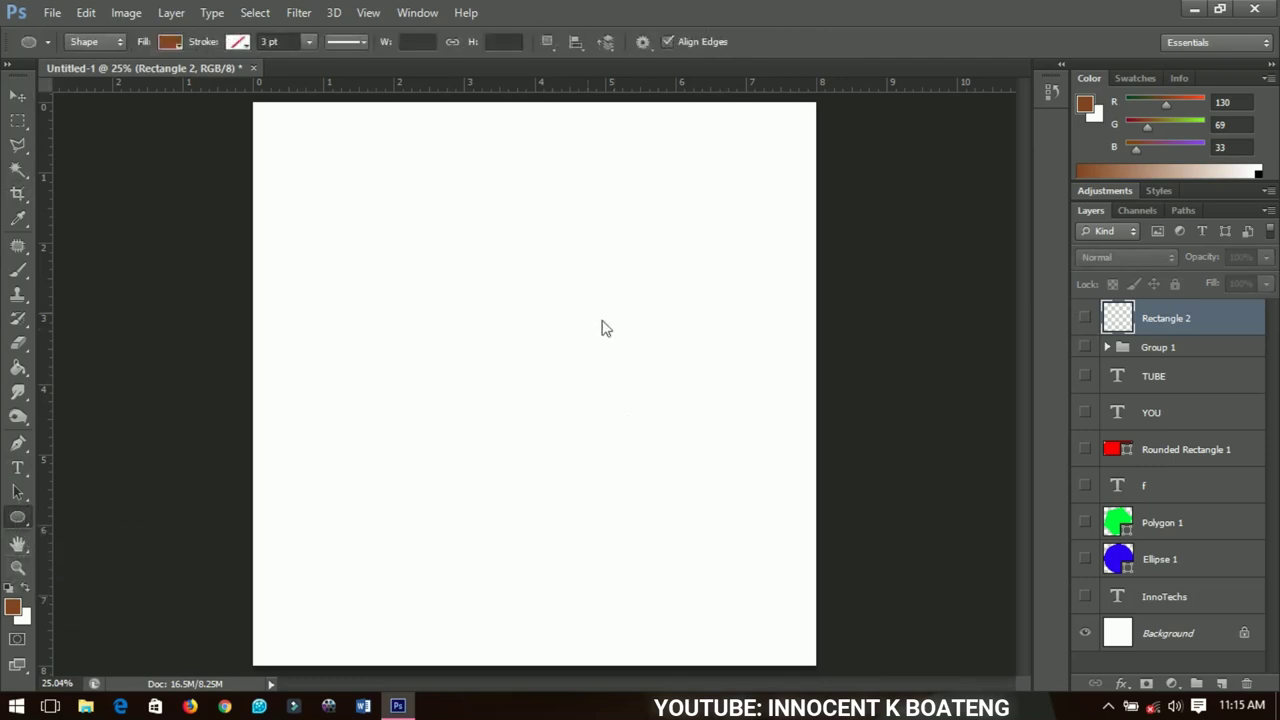
{"action": "left_click_drag", "start_coordinate": [456, 290], "coordinate": [672, 582]}
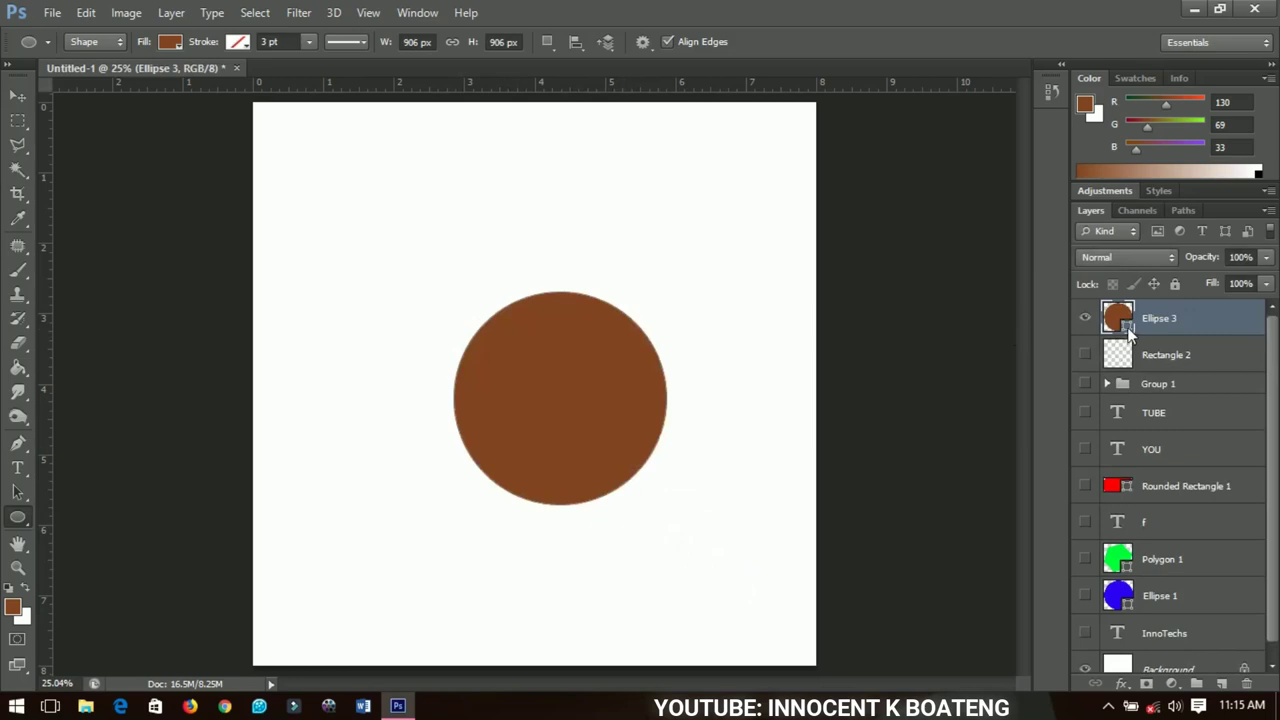
Step: Recolour the circle vivid pink and move it up and to the left on the canvas
{"action": "double_click", "coordinate": [1128, 330]}
{"action": "left_click", "coordinate": [1138, 378]}
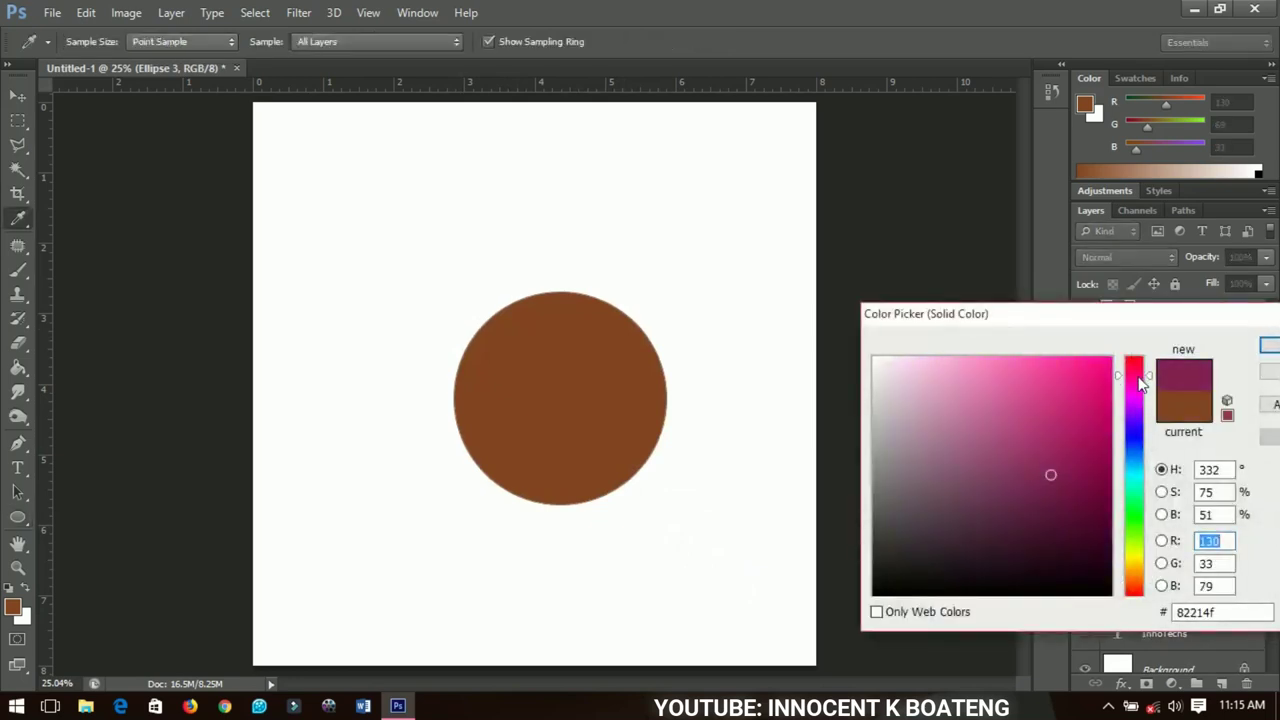
{"action": "left_click_drag", "start_coordinate": [1104, 389], "coordinate": [1114, 369]}
{"action": "left_click", "coordinate": [1268, 345]}
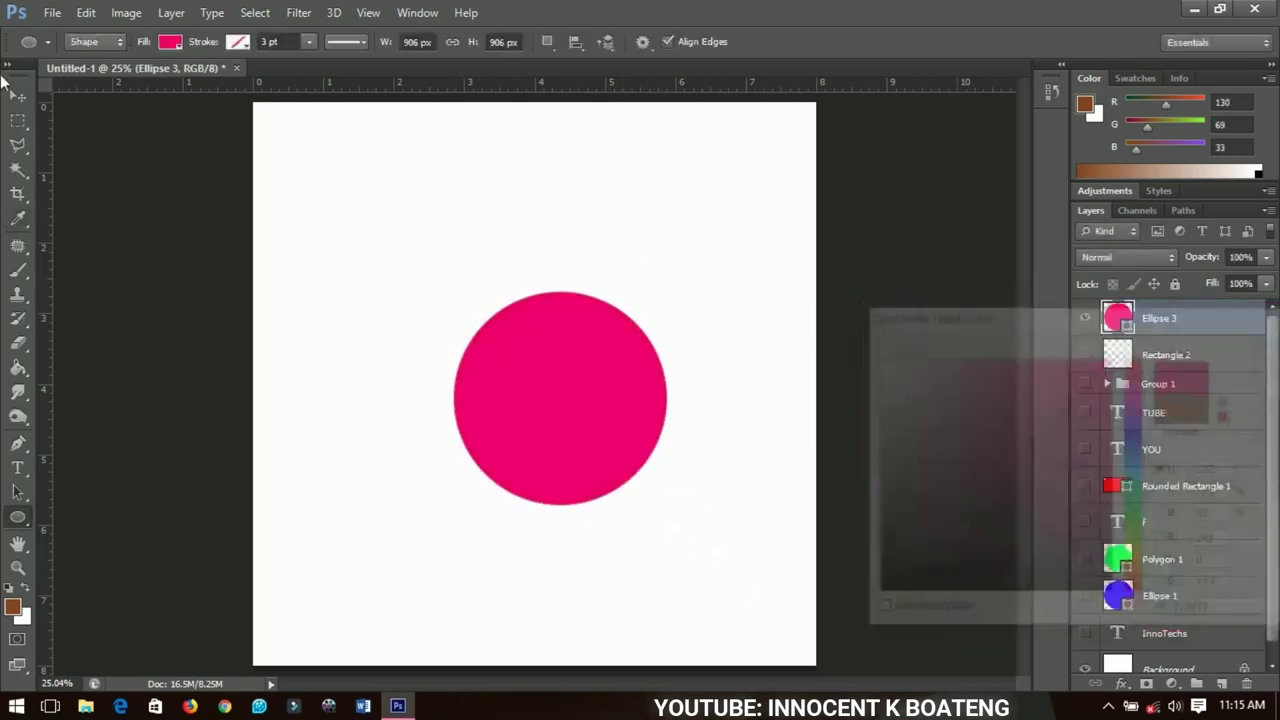
{"action": "left_click", "coordinate": [17, 95]}
{"action": "left_click_drag", "start_coordinate": [420, 334], "coordinate": [362, 296]}
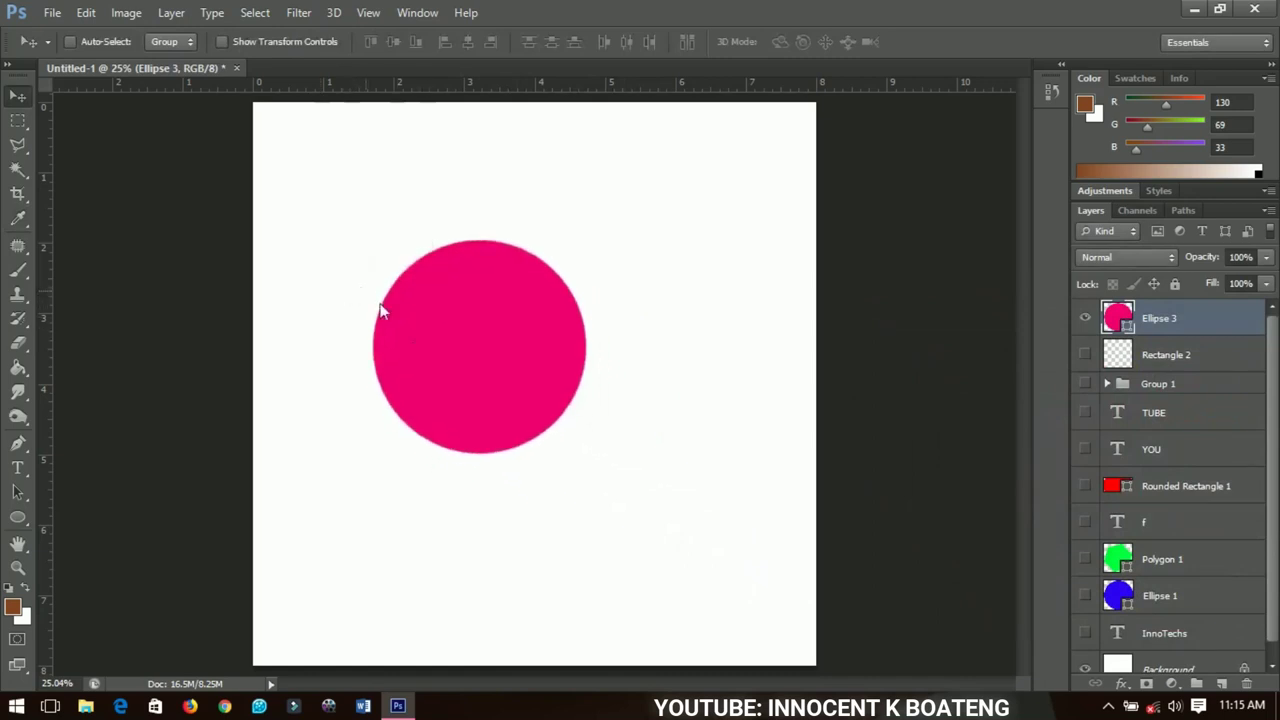
Step: Duplicate the pink circle, fill the copy cyan, #00e8f1, and offset it down-right to leave a thin pink crescent
{"action": "left_click_drag", "start_coordinate": [441, 349], "coordinate": [518, 371]}
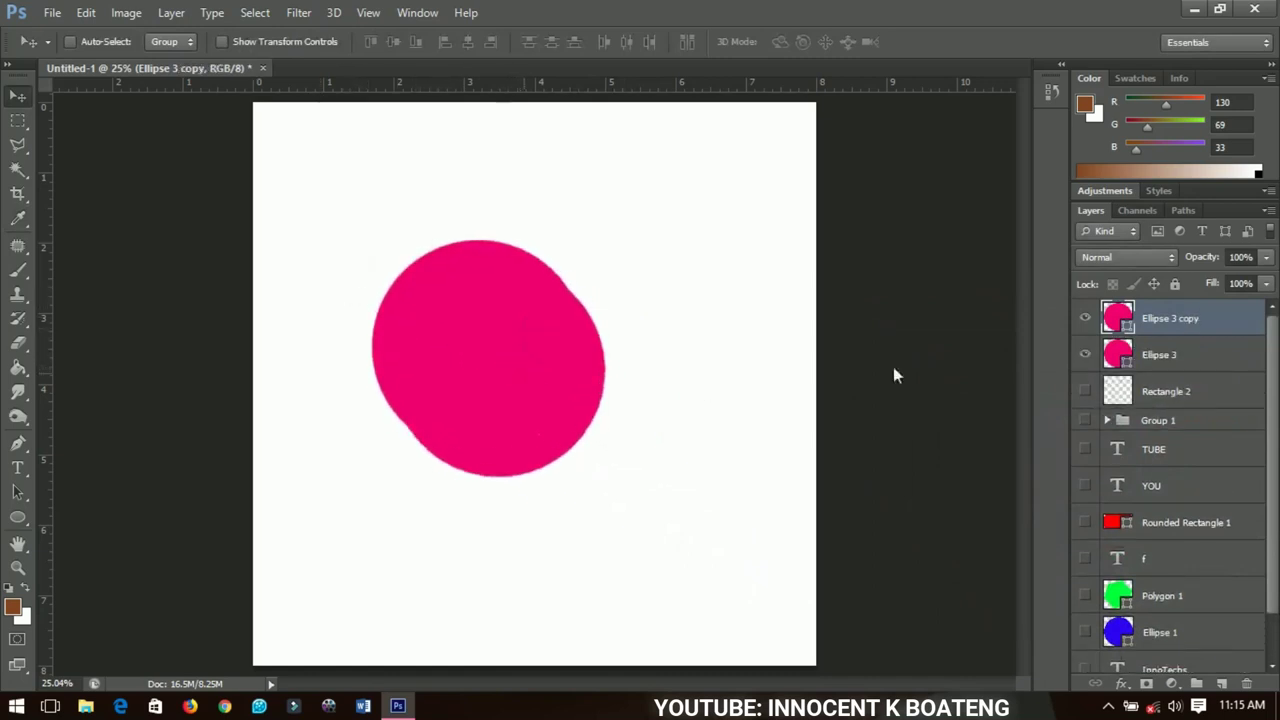
{"action": "double_click", "coordinate": [1130, 332]}
{"action": "mouse_move", "coordinate": [1130, 490]}
{"action": "left_mouse_down"}
{"action": "mouse_move", "coordinate": [1138, 526]}
{"action": "mouse_move", "coordinate": [1140, 478]}
{"action": "left_mouse_up"}
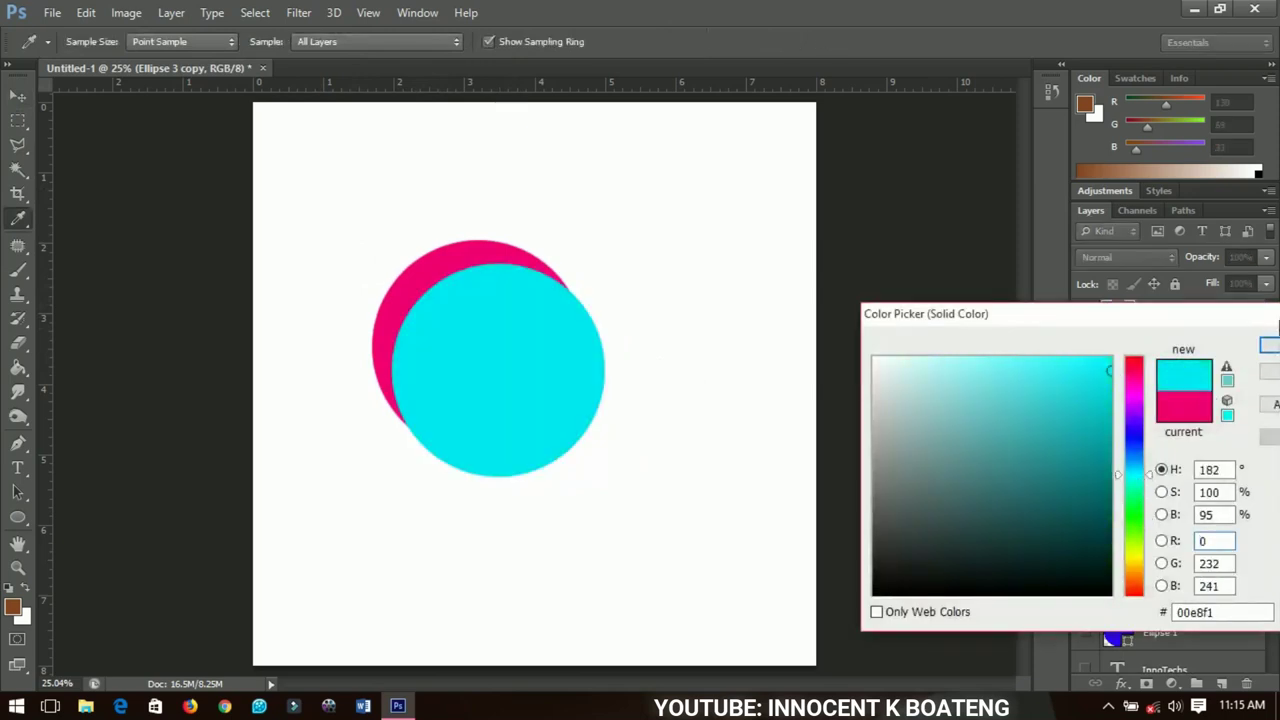
{"action": "left_click", "coordinate": [1270, 343]}
{"action": "left_click_drag", "start_coordinate": [384, 333], "coordinate": [420, 352]}
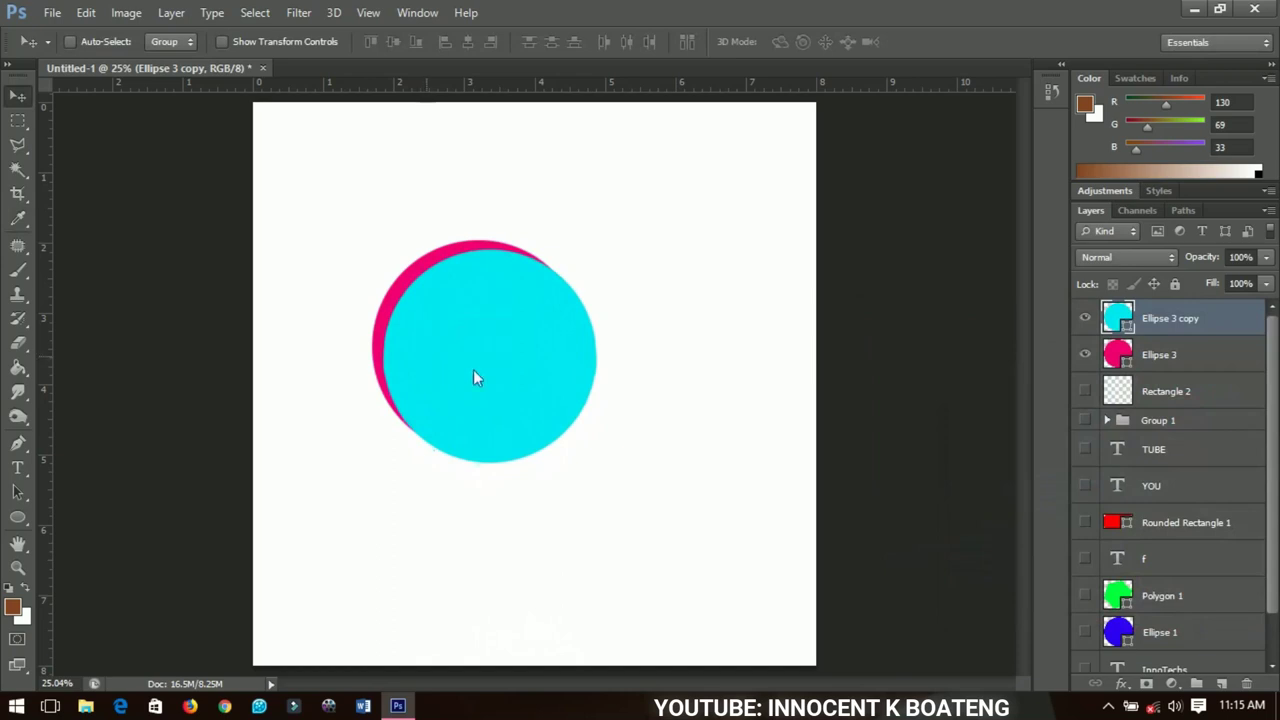
Step: Duplicate the cyan circle, recolour the copy bright green and offset it slightly down-right to leave a thin cyan crescent
{"action": "key", "text": "ctrl+j"}
{"action": "left_click_drag", "start_coordinate": [492, 382], "coordinate": [502, 388]}
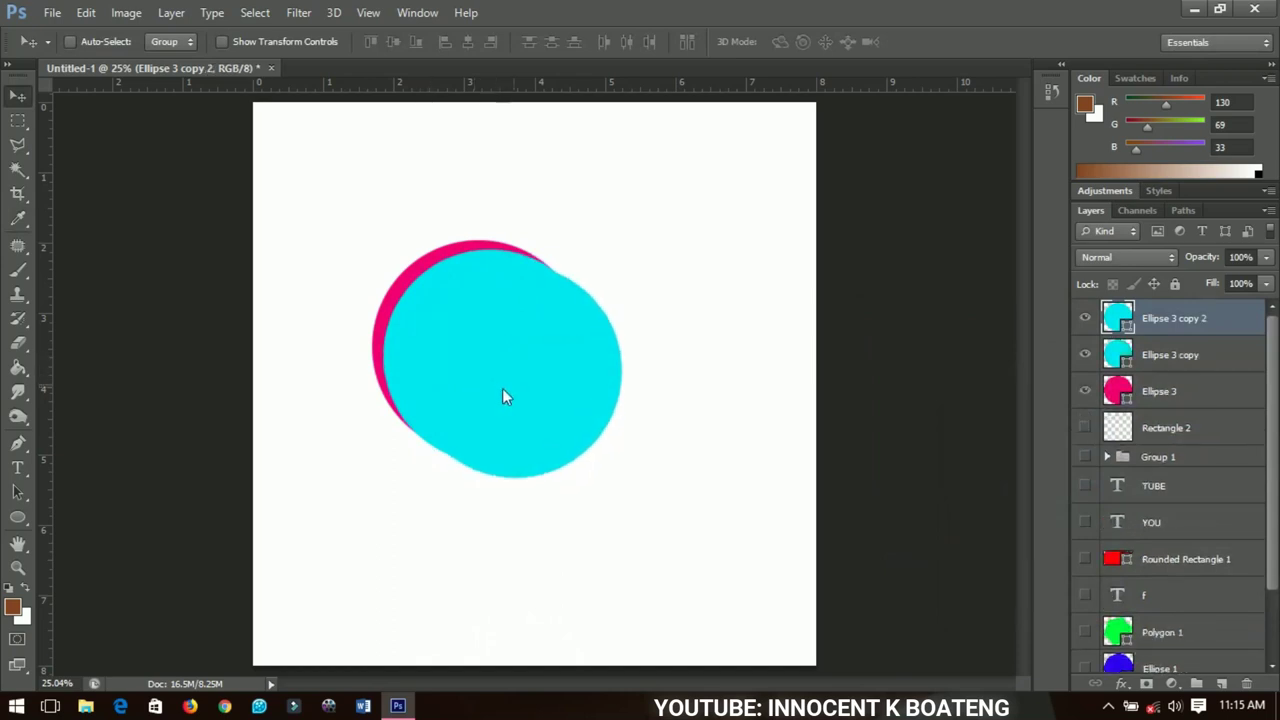
{"action": "double_click", "coordinate": [1117, 318]}
{"action": "left_click_drag", "start_coordinate": [1130, 483], "coordinate": [1138, 505]}
{"action": "left_click", "coordinate": [1108, 358]}
{"action": "left_click", "coordinate": [1268, 344]}
{"action": "key", "text": "v"}
{"action": "mouse_move", "coordinate": [610, 416]}
{"action": "left_mouse_down"}
{"action": "mouse_move", "coordinate": [584, 403]}
{"action": "mouse_move", "coordinate": [592, 417]}
{"action": "left_mouse_up"}
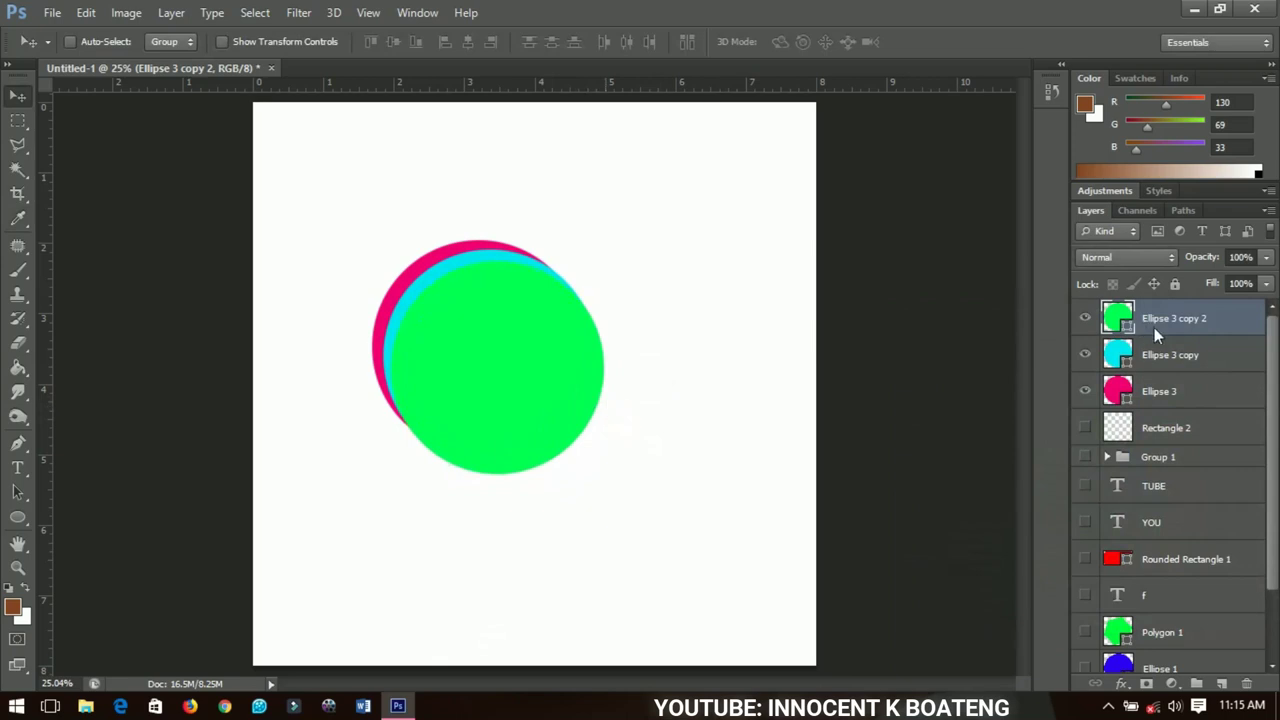
Step: Duplicate the green circle and fill the copy white
{"action": "key", "text": "ctrl+j"}
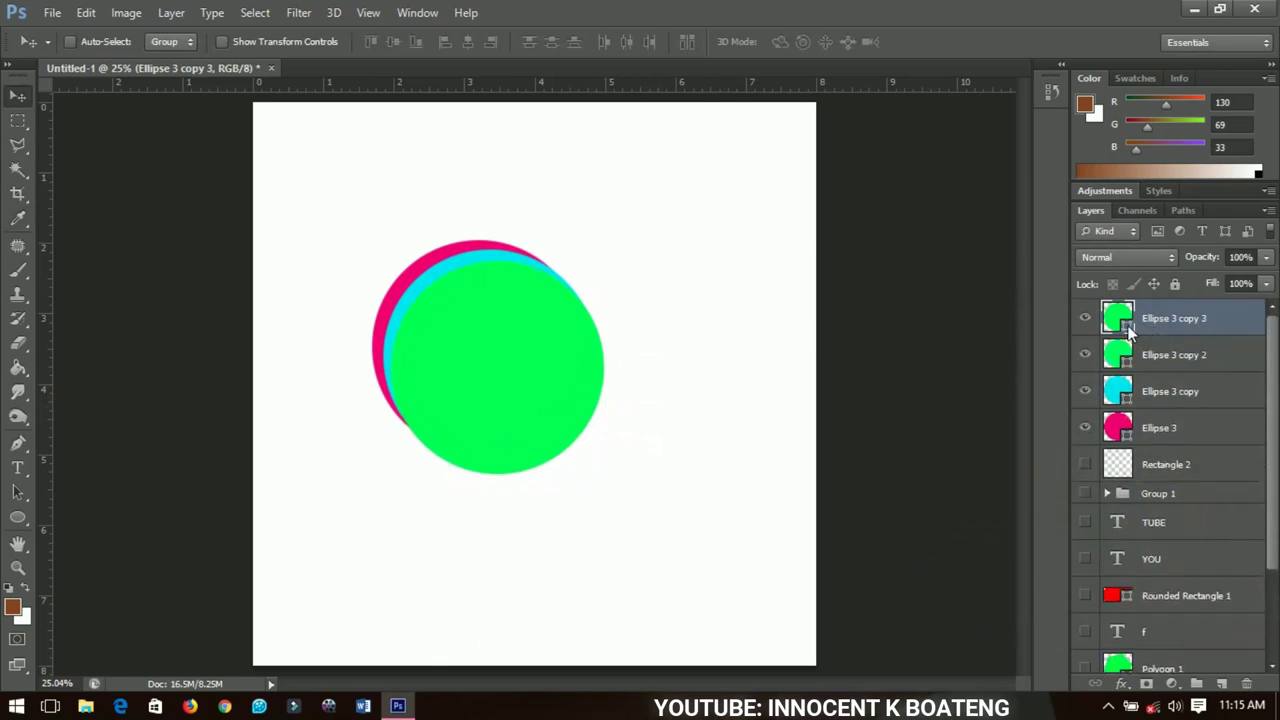
{"action": "double_click", "coordinate": [1131, 325]}
{"action": "left_click", "coordinate": [783, 260]}
{"action": "left_click", "coordinate": [1250, 345]}
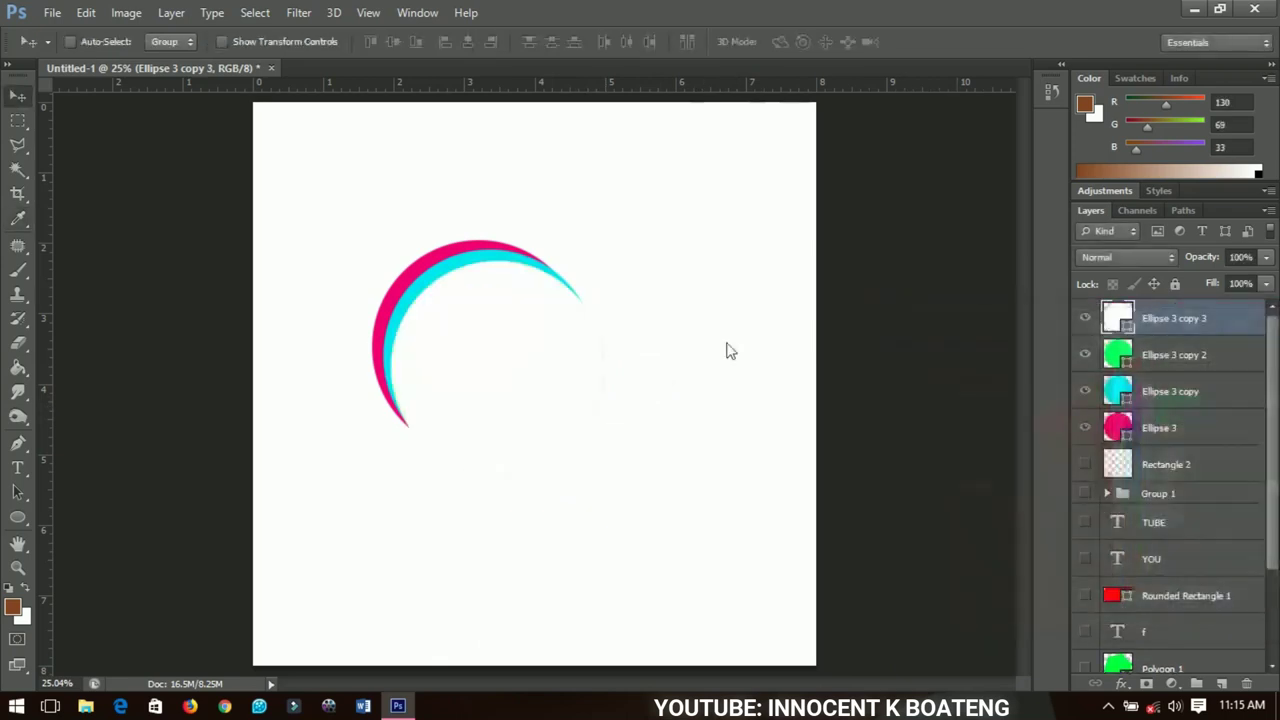
Step: Move and nudge the white circle slightly down-right to leave an even green crescent inside the pink and cyan ones
{"action": "left_click_drag", "start_coordinate": [574, 371], "coordinate": [588, 379]}
{"action": "key", "text": "Down"}
{"action": "key", "text": "Down"}
{"action": "key", "text": "Down"}
{"action": "key", "text": "Down"}
{"action": "key", "text": "Left"}
{"action": "key", "text": "Left"}
{"action": "key", "text": "Left"}
{"action": "key", "text": "Left"}
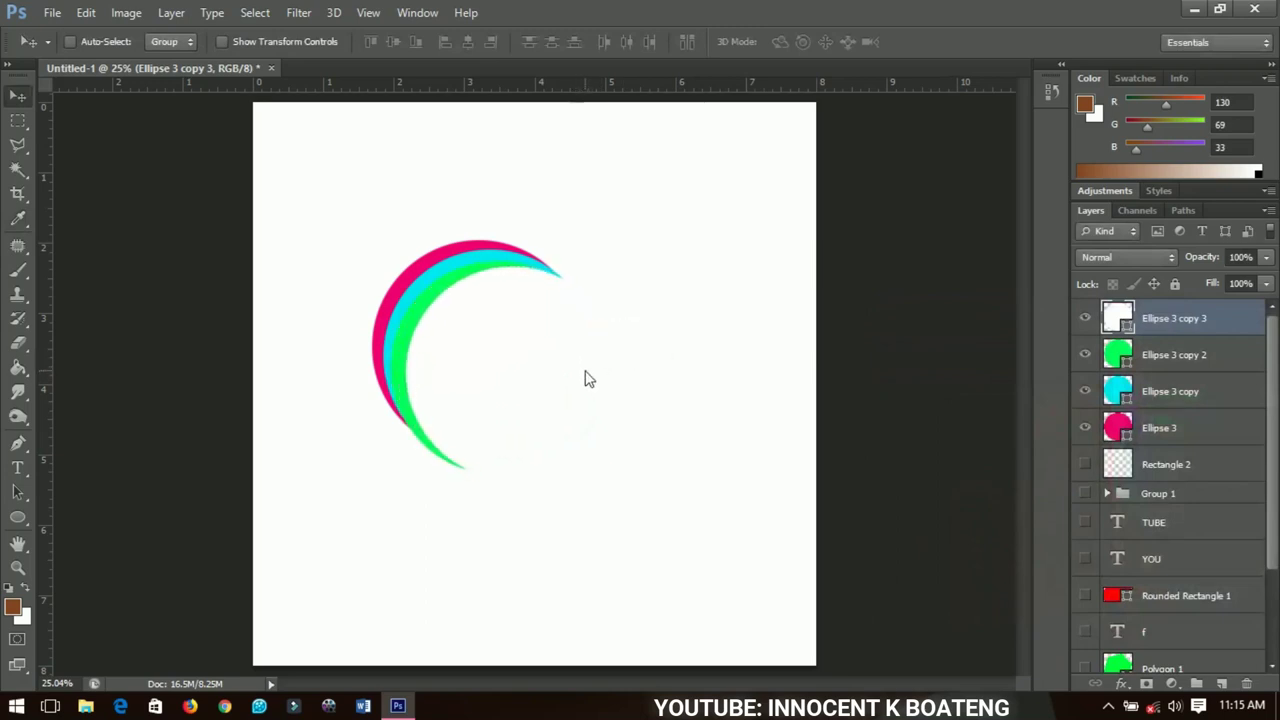
{"action": "key", "text": "Left"}
{"action": "key", "text": "Left"}
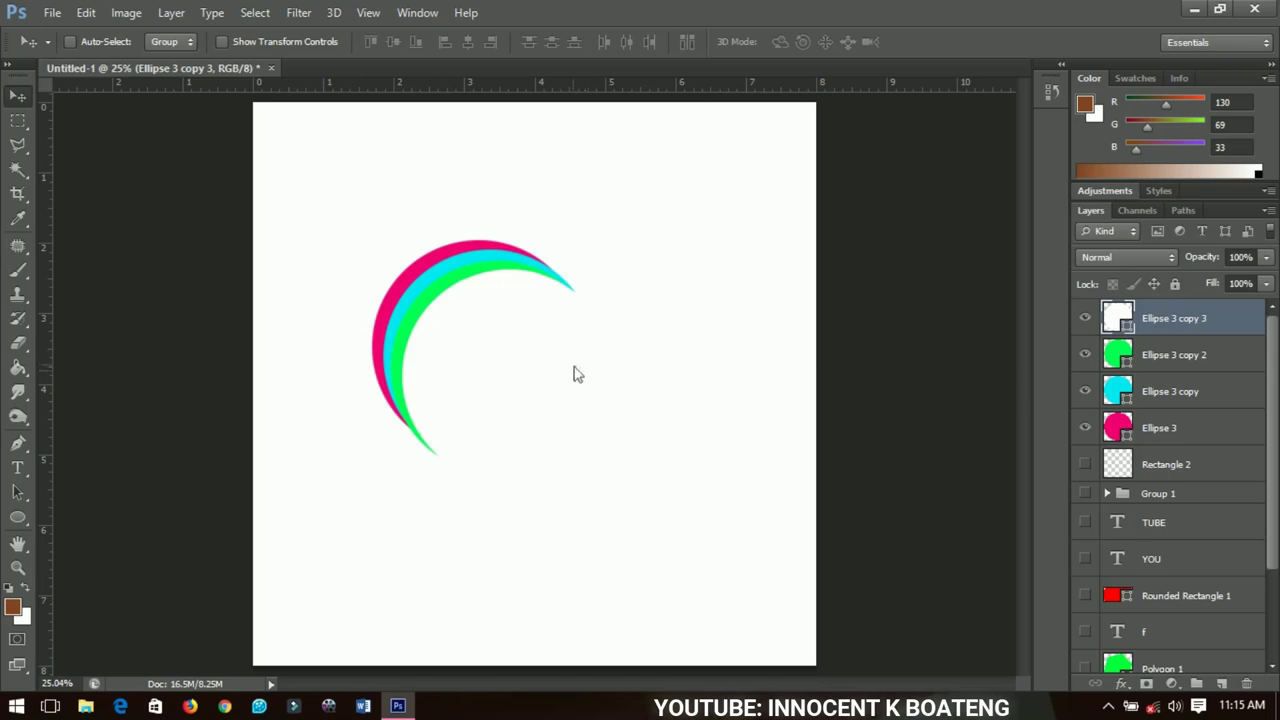
Step: Select all four circle layers and rotate them about 18° clockwise
{"action": "left_click", "coordinate": [1175, 428], "text": "shift"}
{"action": "key", "text": "ctrl+t"}
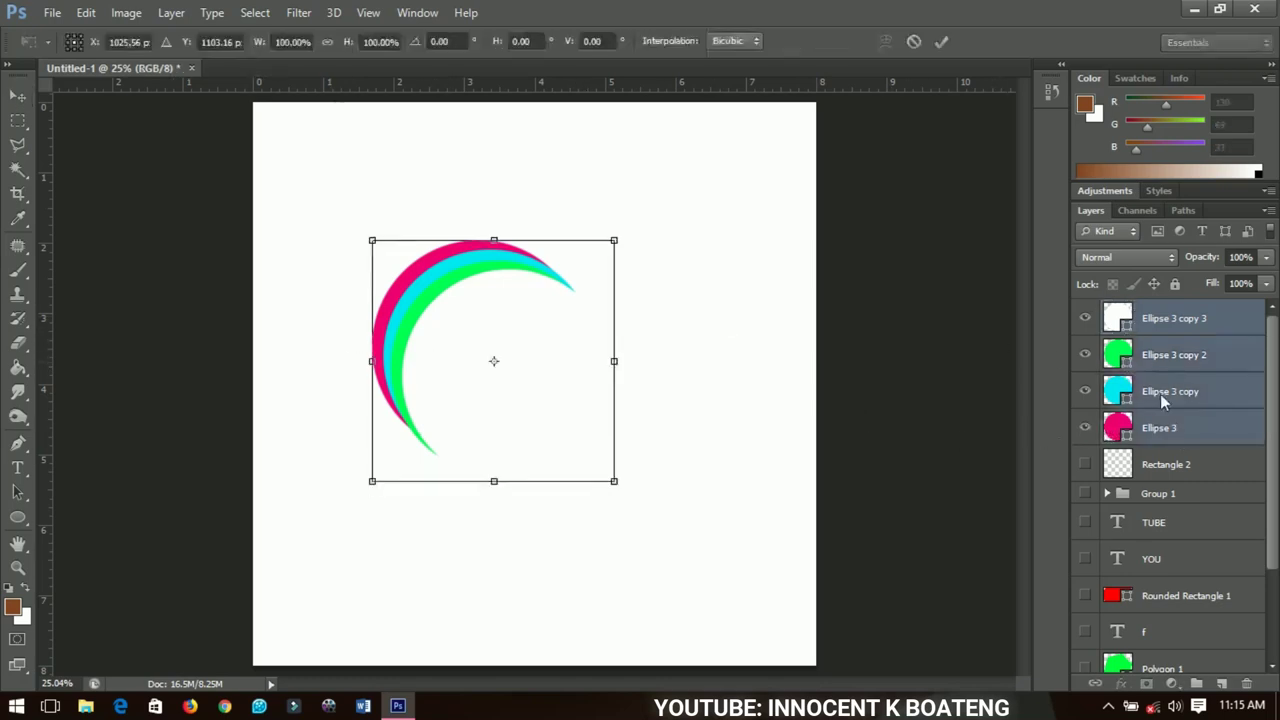
{"action": "left_click_drag", "start_coordinate": [958, 372], "coordinate": [802, 484]}
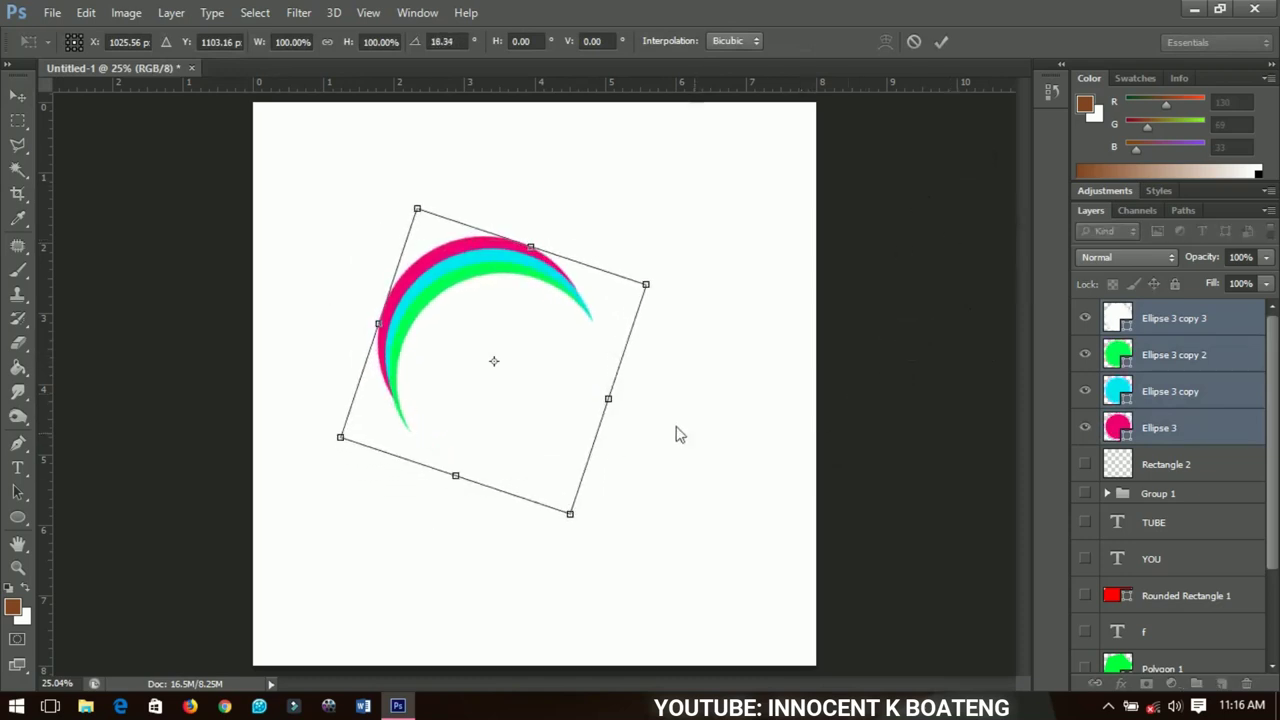
{"action": "key", "text": "Return"}
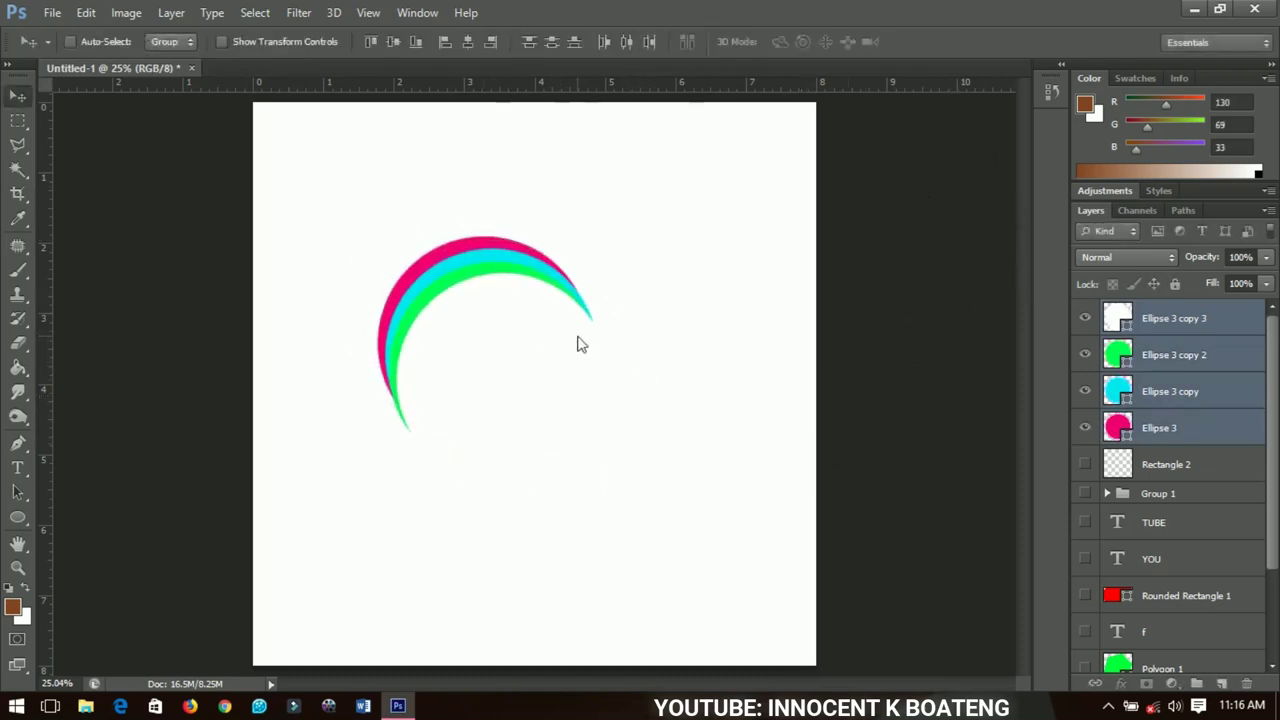